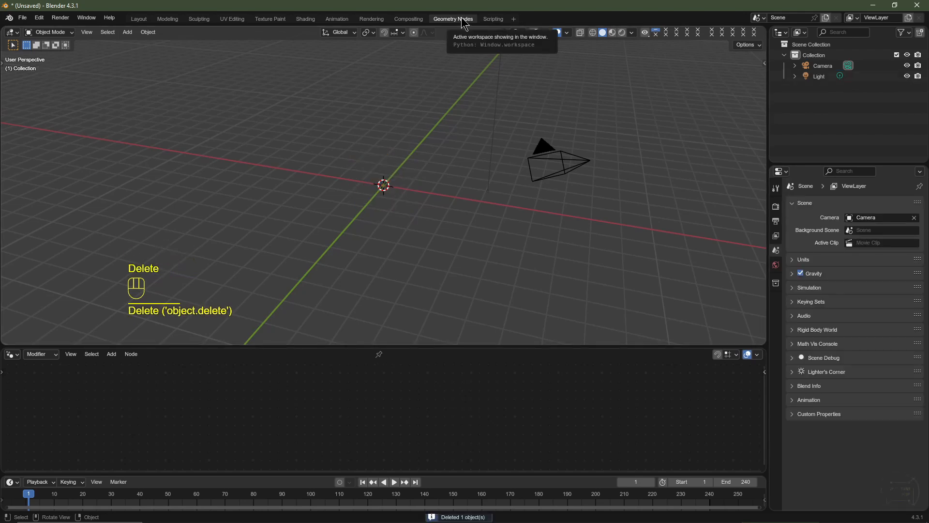
Open the Preferences and search the available extensions for "Cell".
click(40, 19)
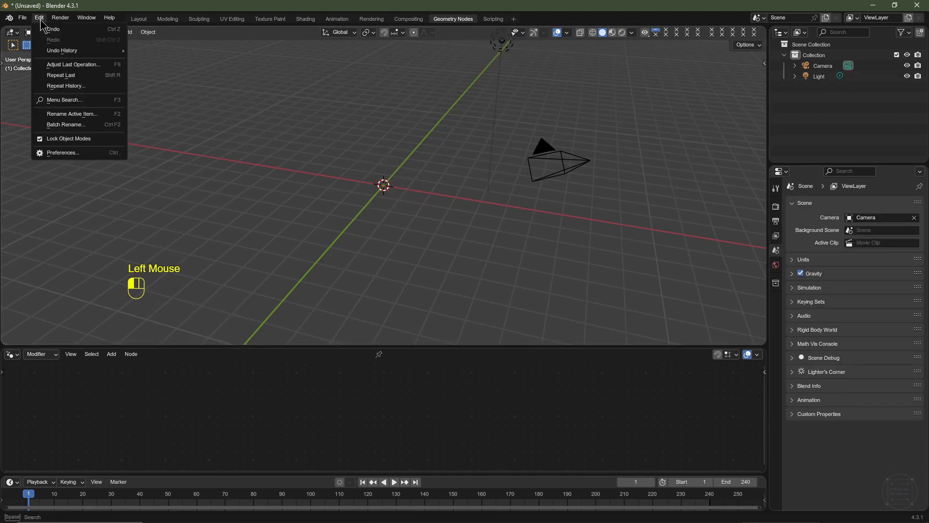
click(75, 152)
click(38, 200)
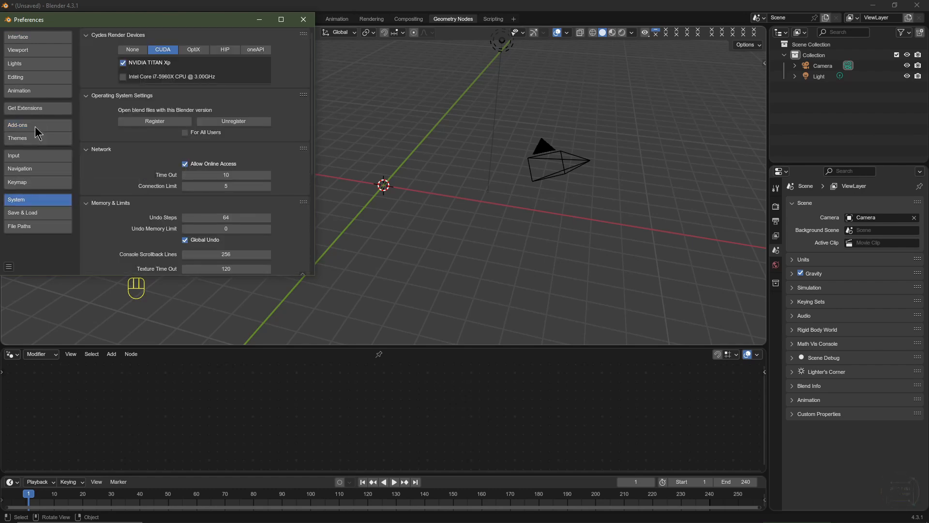
click(32, 109)
click(160, 36)
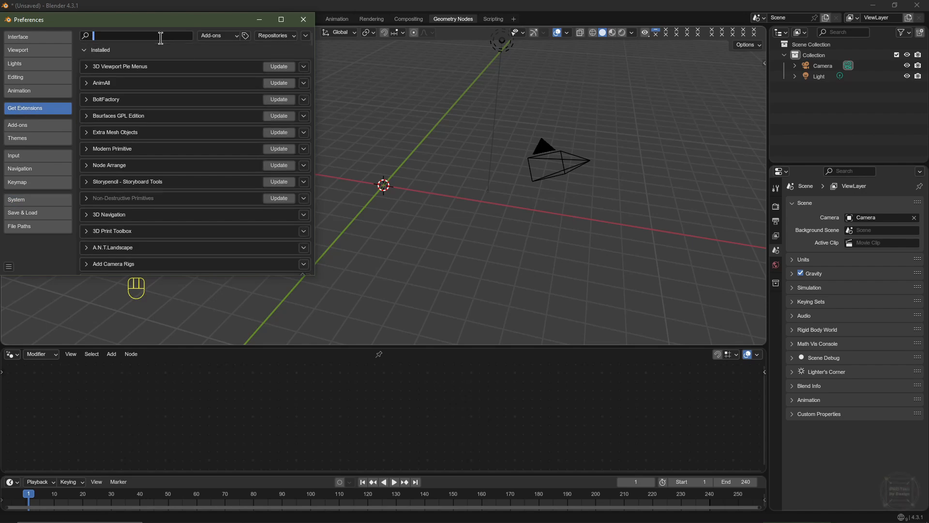
text(Cell)
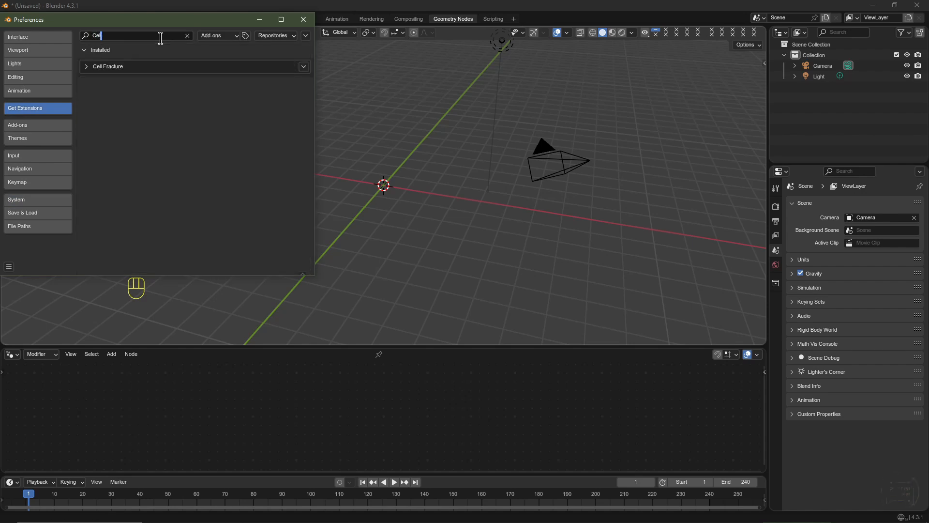
Search the installed add-ons for "Cell" and, in a second search, for "Node".
click(51, 126)
click(121, 35)
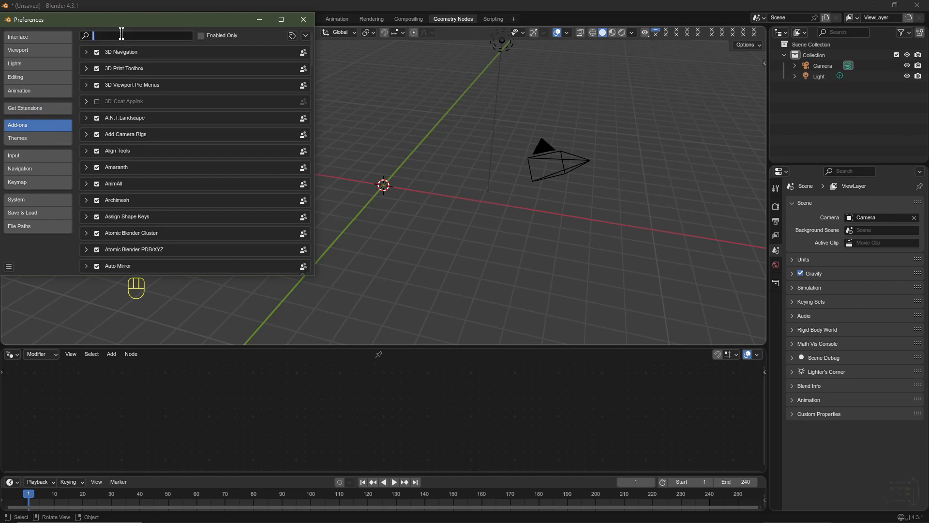
text(Cell)
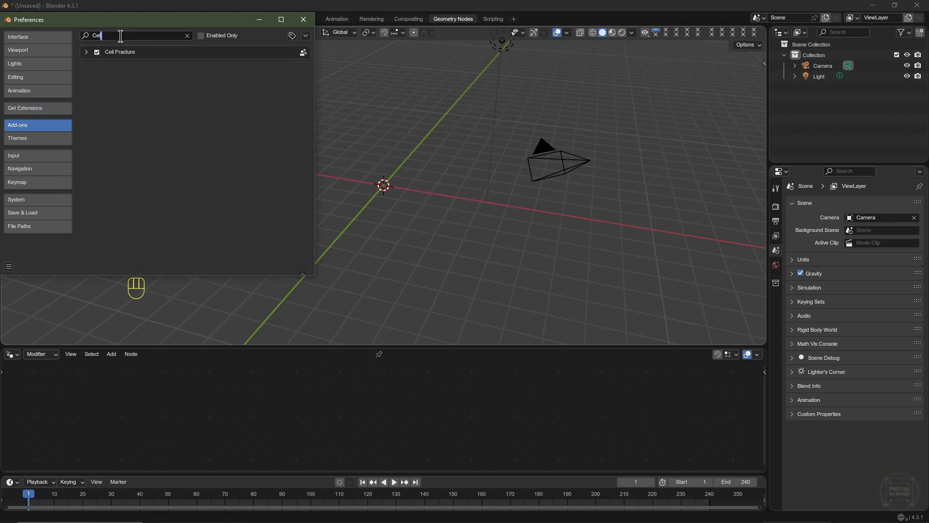
key(BackSpace)
key(BackSpace)
key(BackSpace)
key(BackSpace)
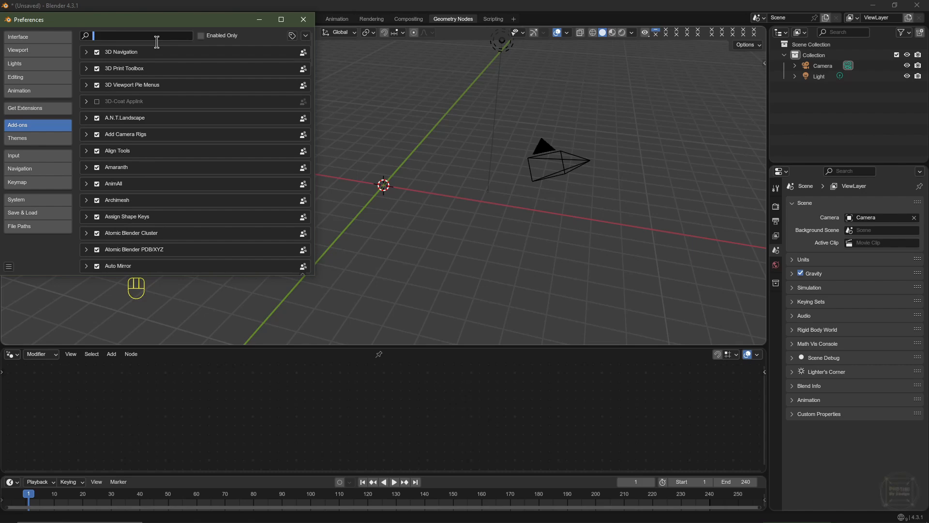
text(Node)
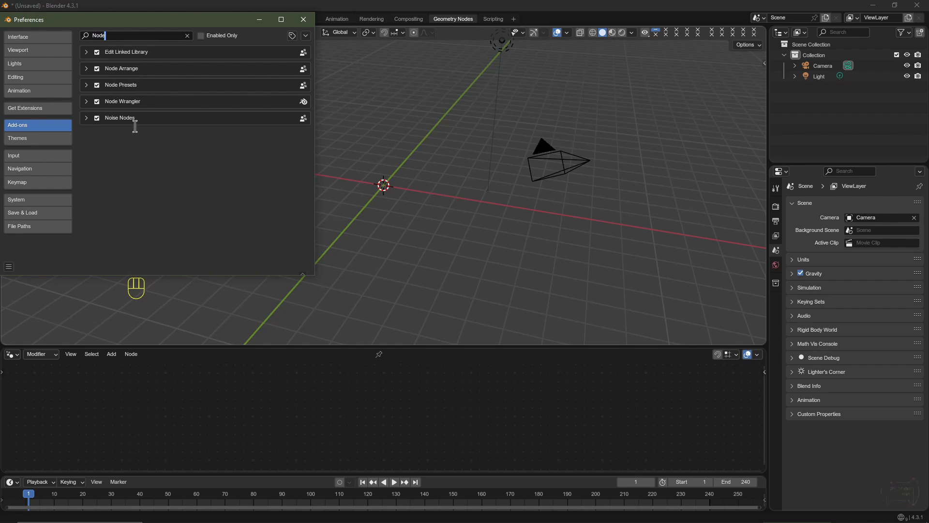
Save the preferences and close the Preferences window.
click(11, 266)
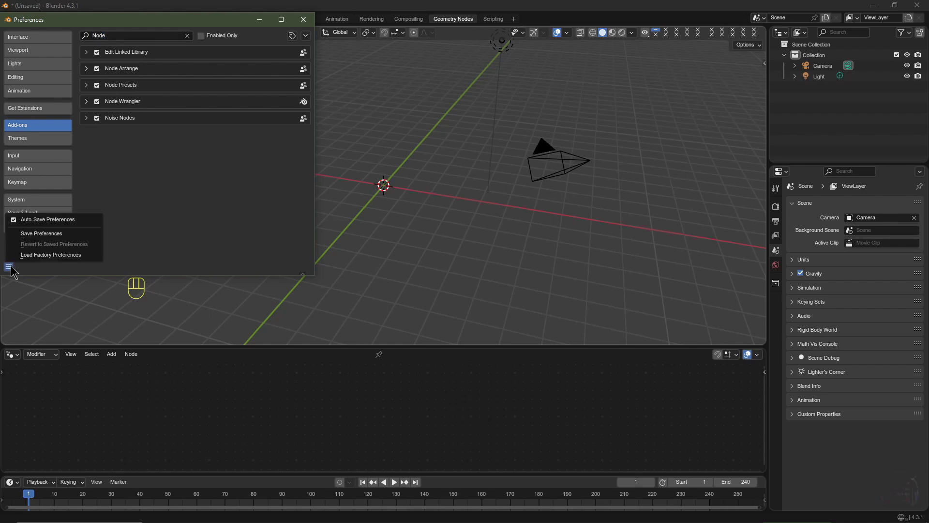
click(49, 234)
click(304, 20)
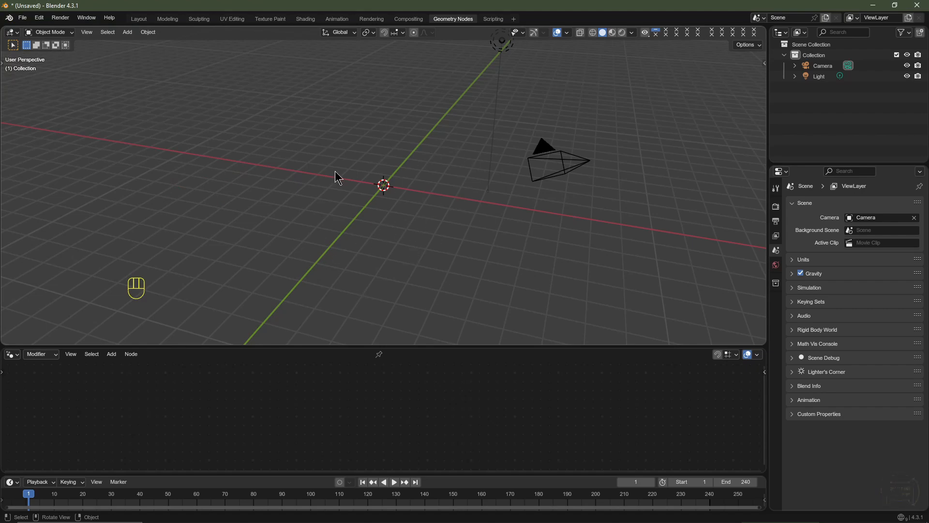
Add a torus mesh at the world origin and set its minor radius to 0.5 m.
scroll(383, 223, up, 2)
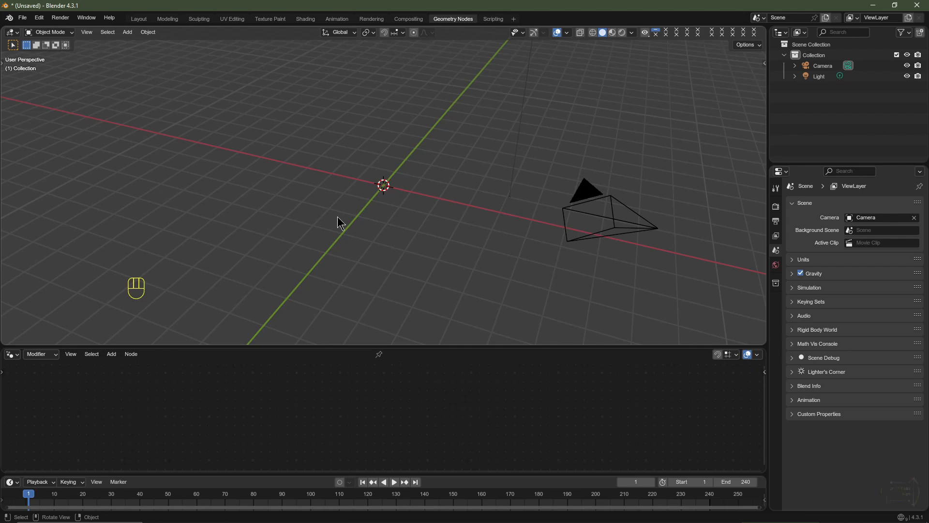
key(shift+a)
mouse_move(321, 113)
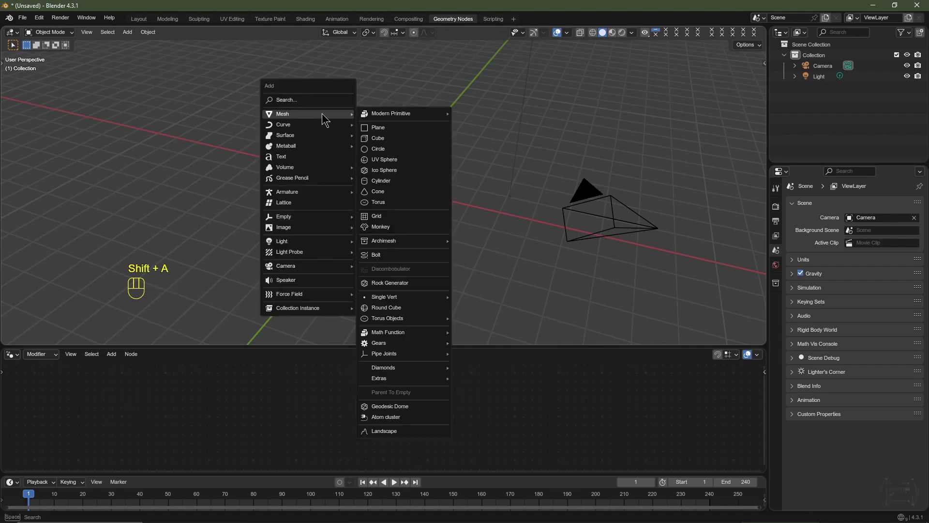
click(399, 202)
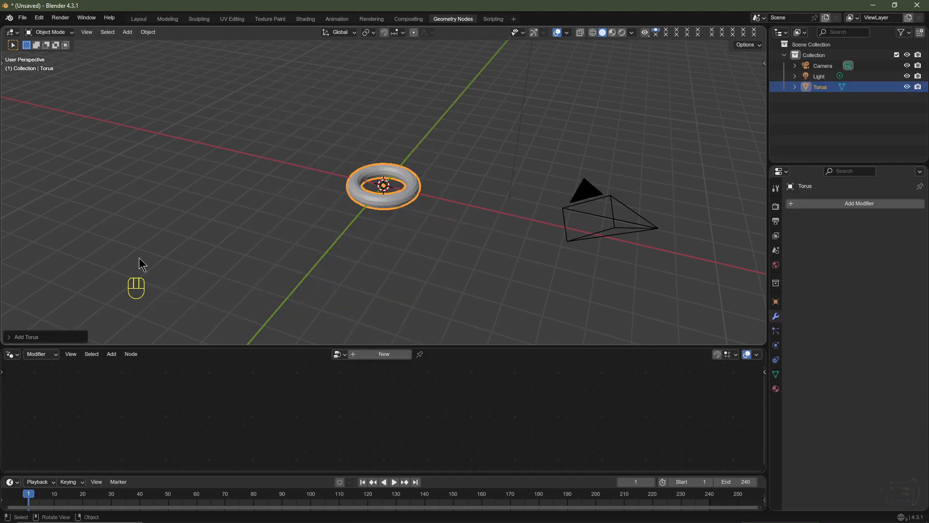
click(11, 337)
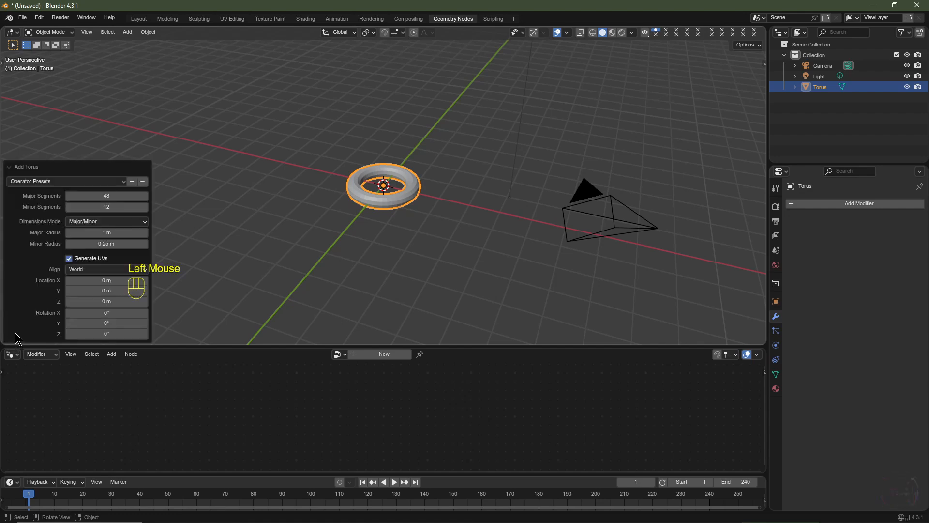
click(99, 245)
text(0.5)
key(Return)
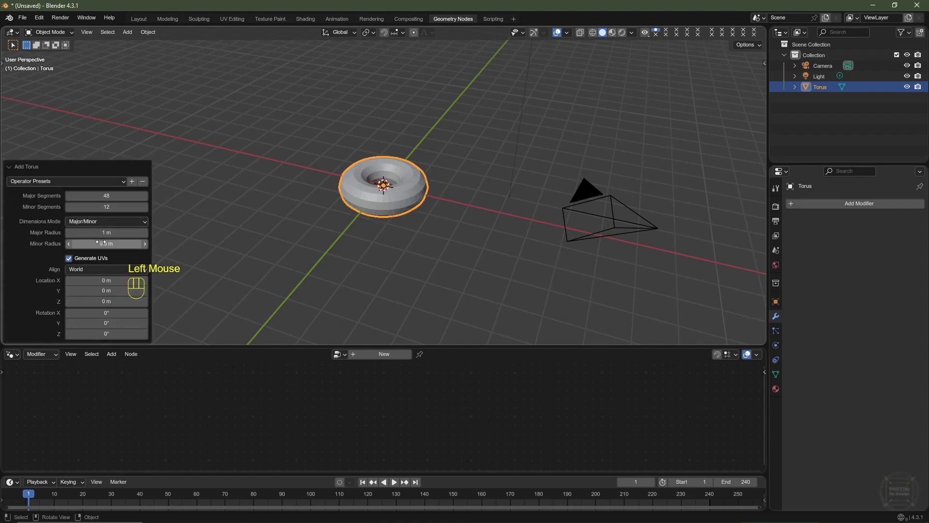
Set the new torus's X rotation to 90° and look at it in the front orthographic view.
click(96, 313)
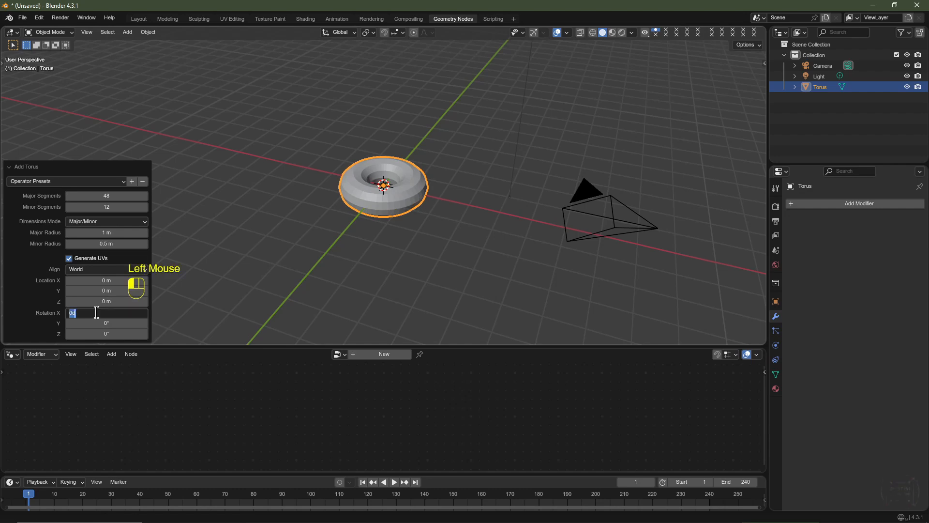
text(90)
key(Return)
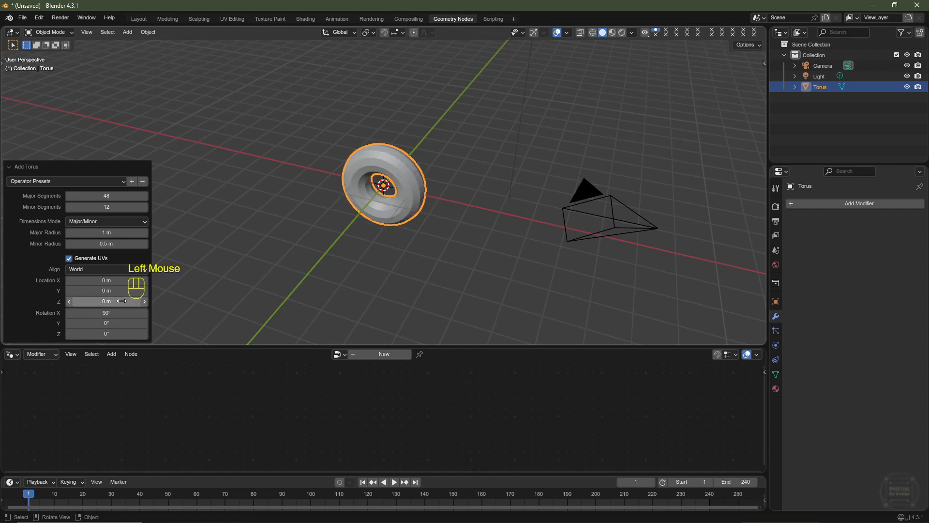
key(KP_1)
scroll(433, 213, up, 3)
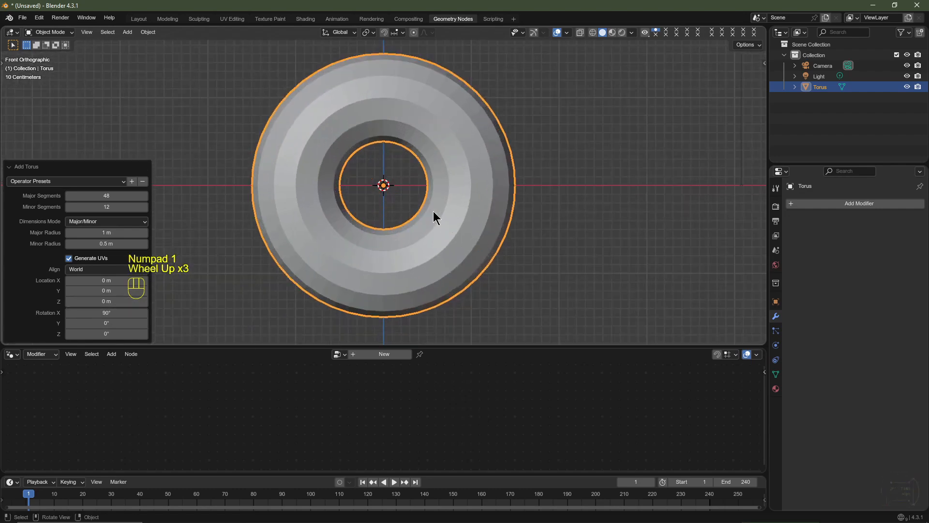
click(477, 154)
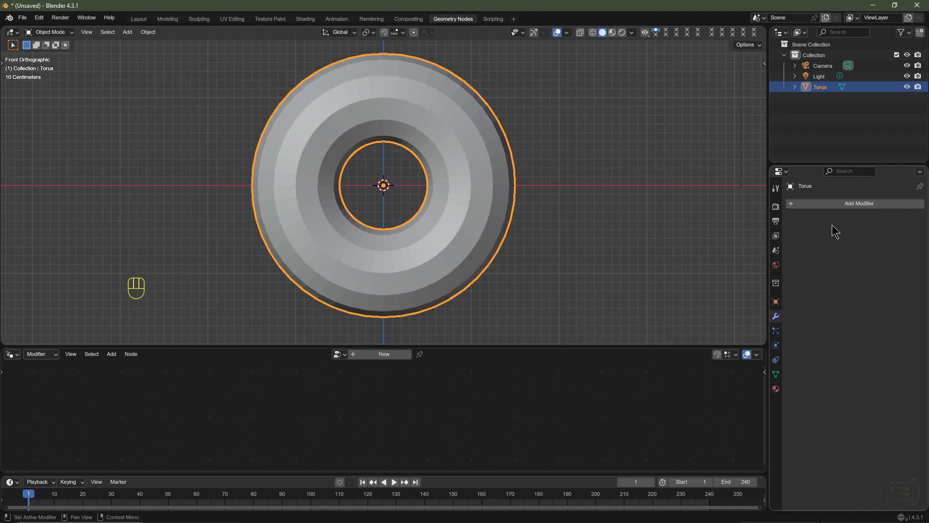
Add a Subdivision Surface modifier with viewport level 2 to the torus and apply it.
click(833, 204)
mouse_move(810, 208)
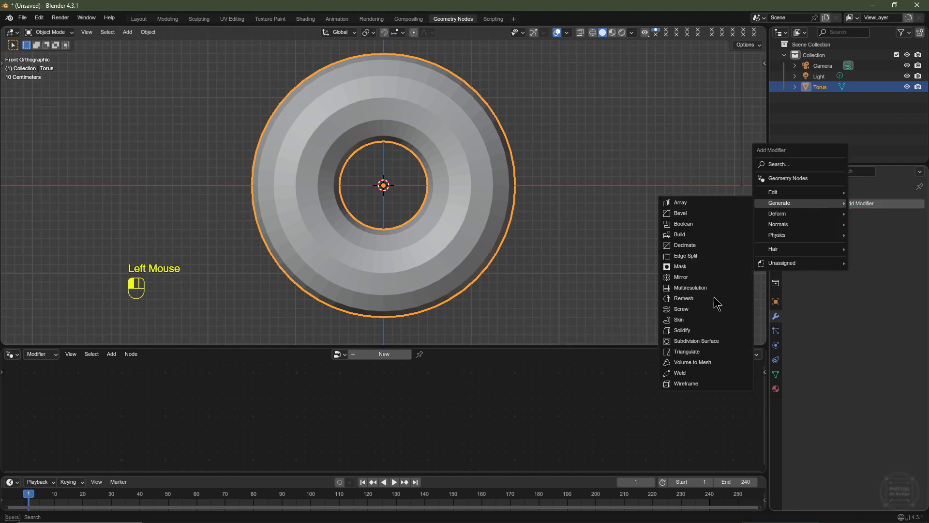
click(710, 342)
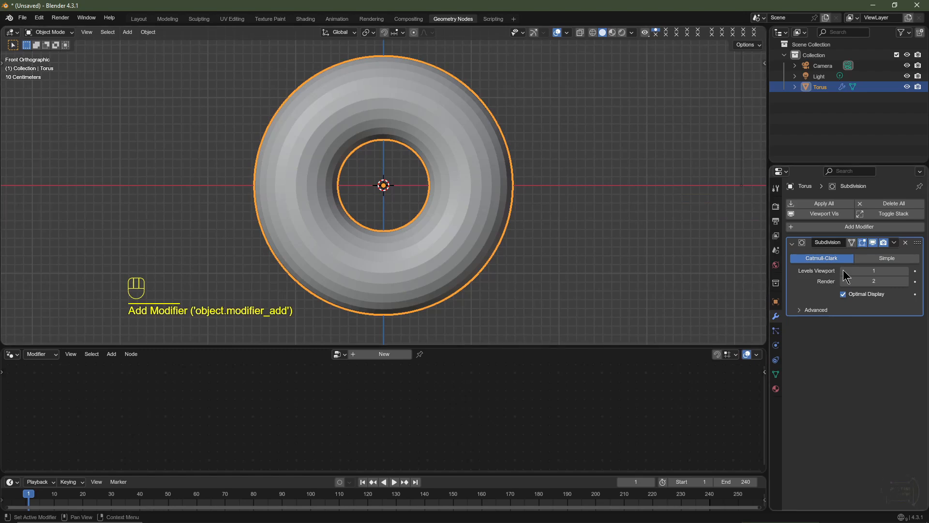
click(907, 272)
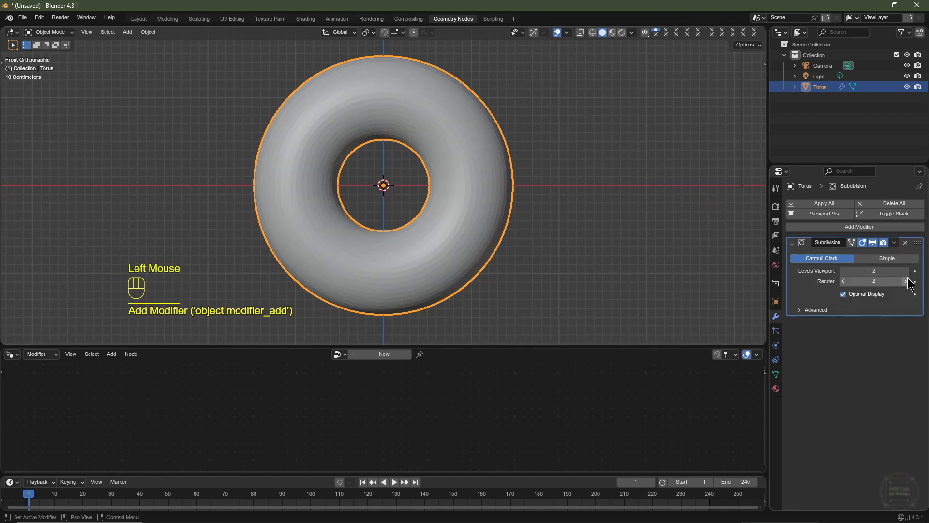
click(894, 242)
click(852, 253)
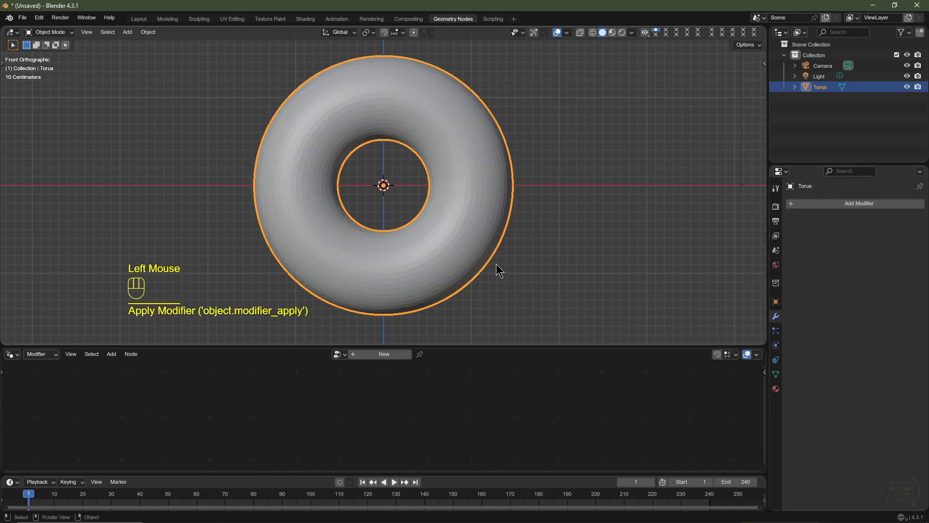
Apply Shade Auto Smooth to the torus.
key(ctrl+z)
right_click(498, 192)
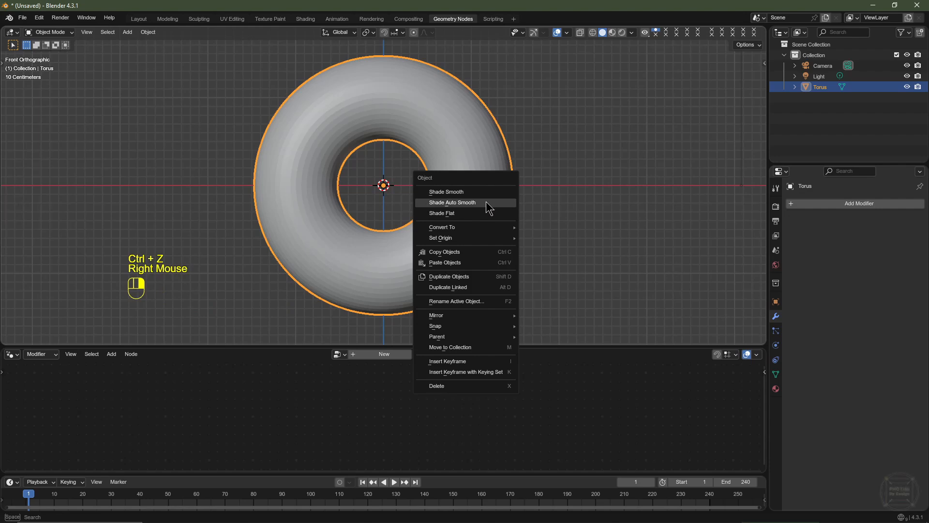
click(488, 203)
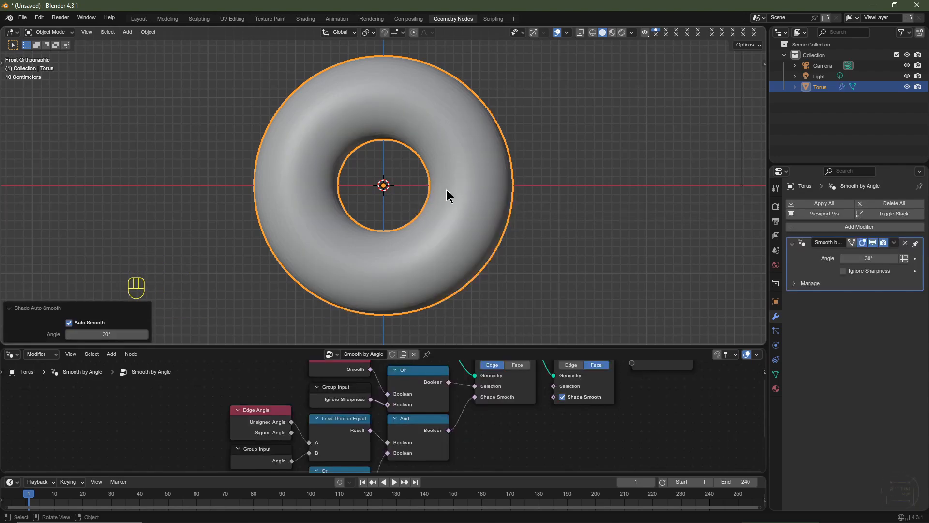
Assign the existing material named Material to the torus and add a second slot with a new material.
click(777, 393)
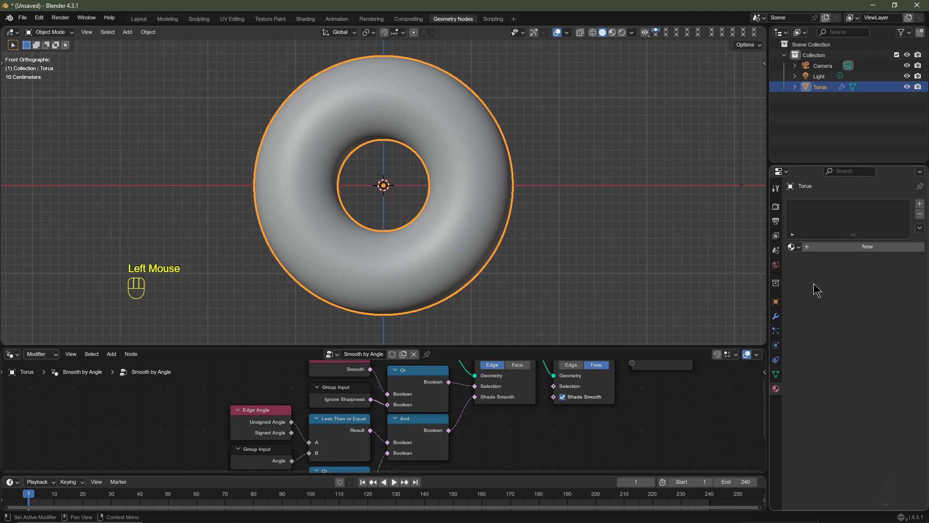
click(793, 247)
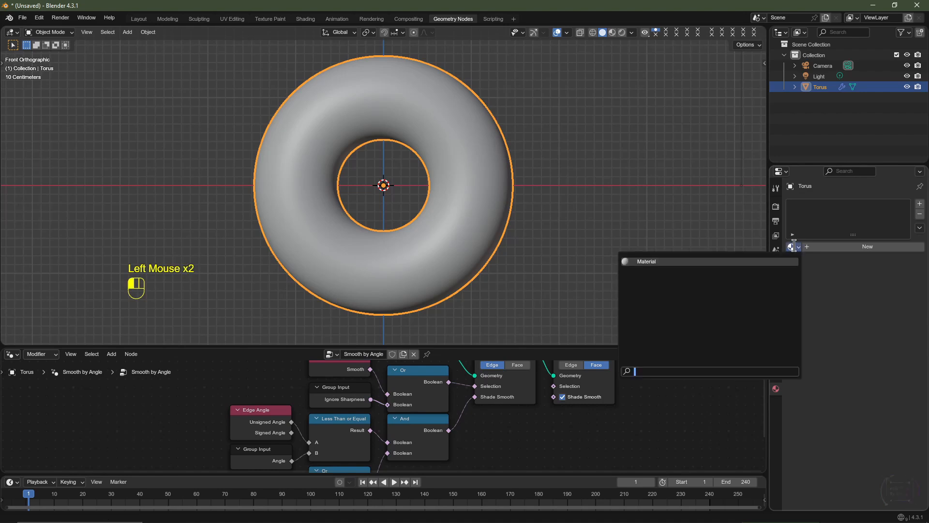
click(703, 261)
click(921, 204)
key(ctrl+z)
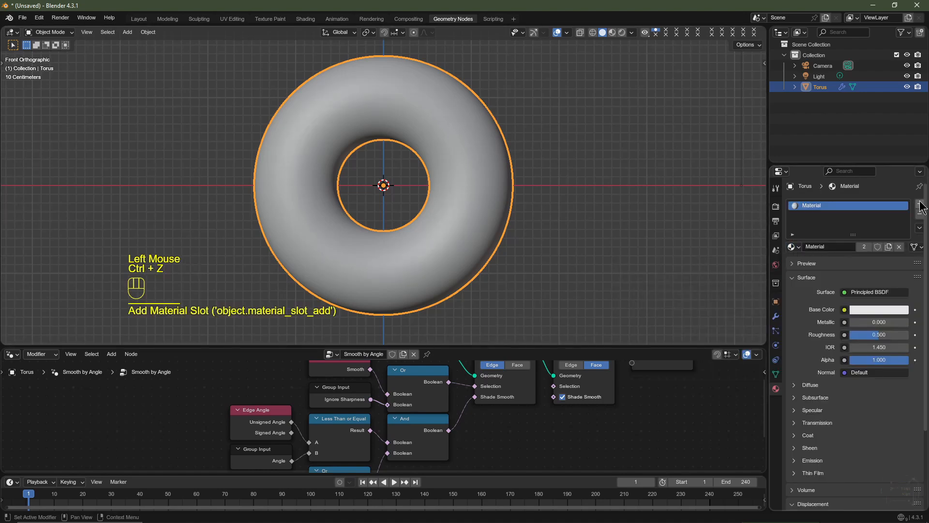
click(921, 204)
click(826, 265)
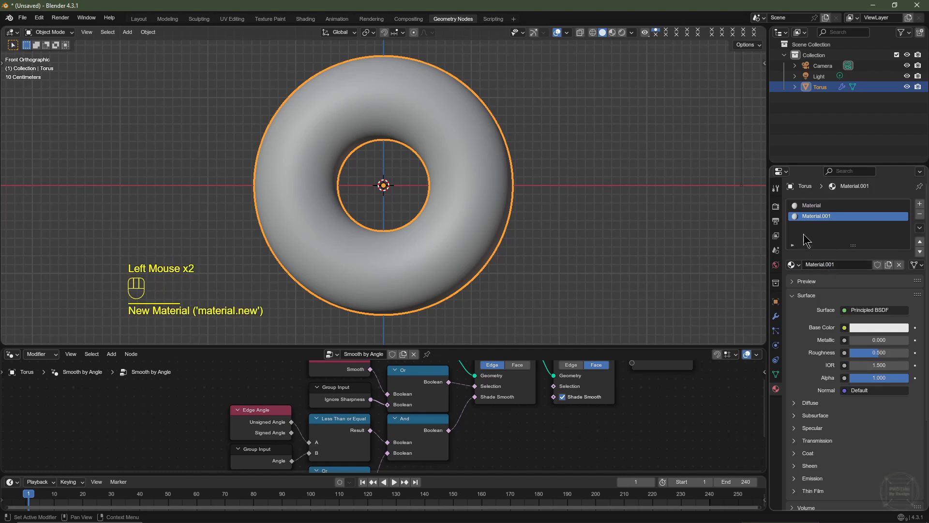
Set the viewport display color of the torus's first material to bright green.
click(795, 295)
click(804, 207)
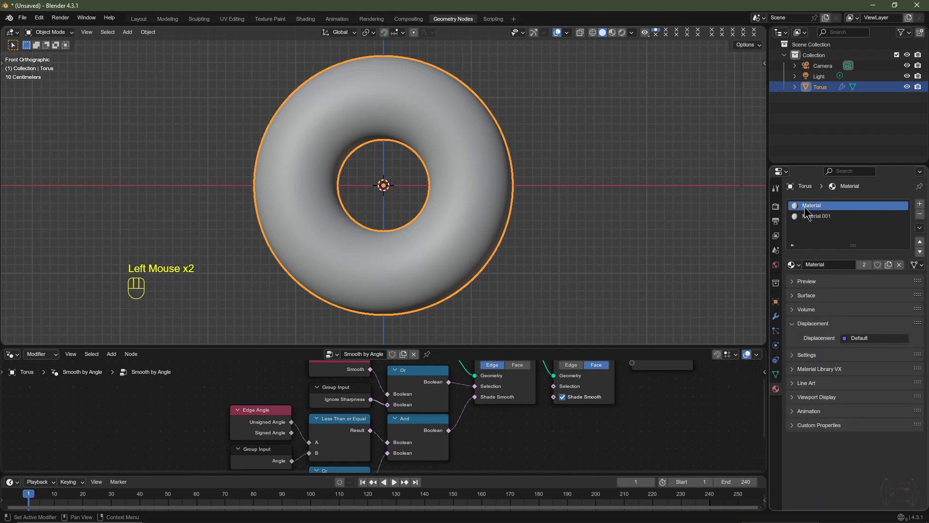
click(807, 323)
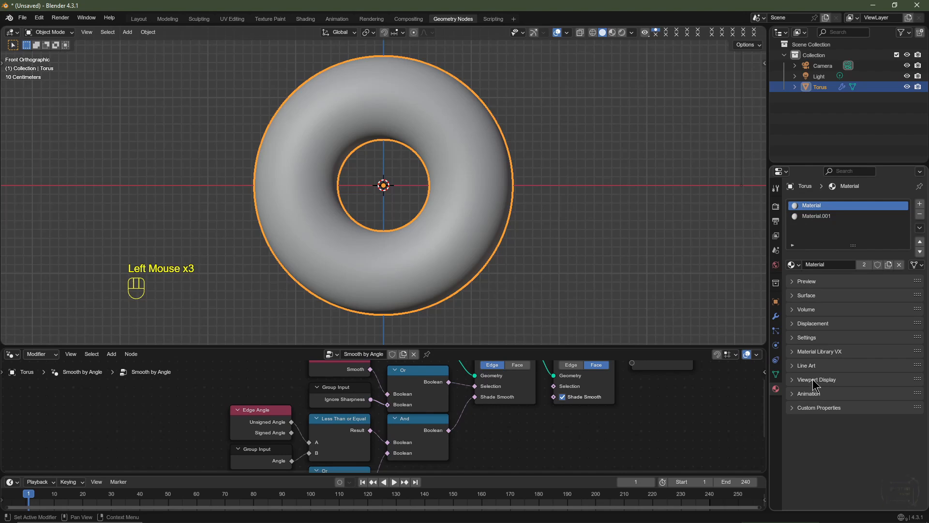
click(810, 379)
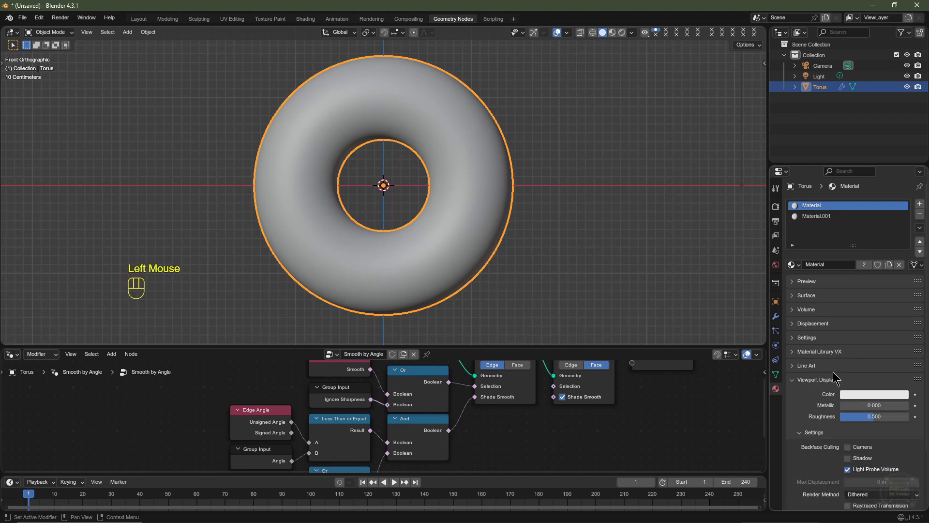
click(871, 394)
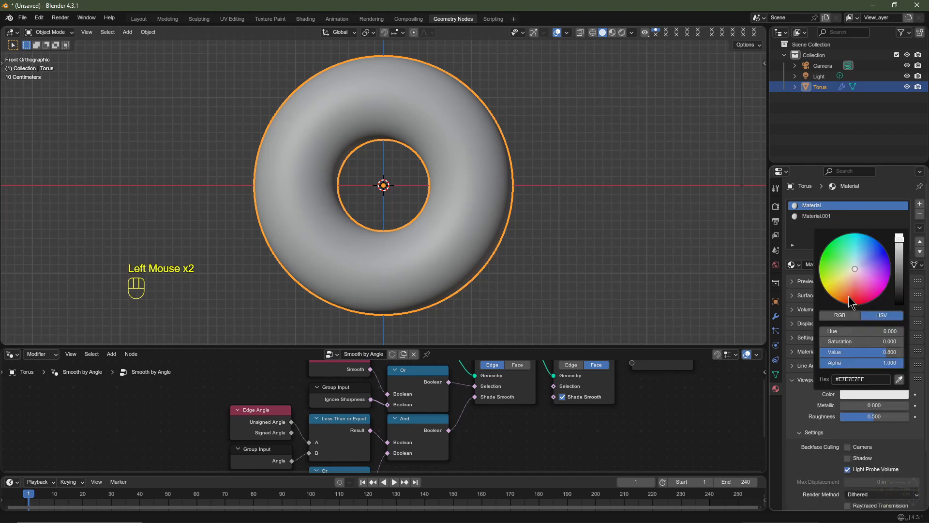
click(836, 239)
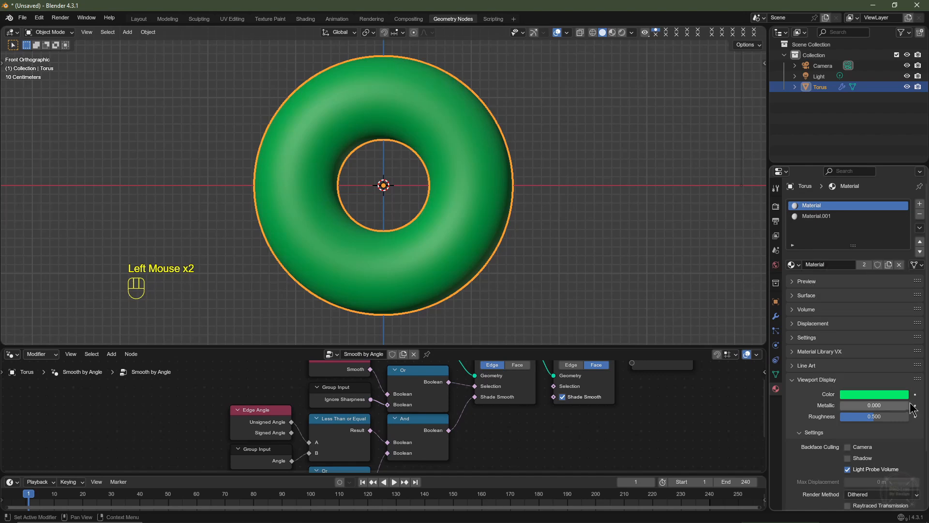
Set the viewport display color of the torus's second material, Material.001, to pinkish red.
click(822, 216)
click(871, 394)
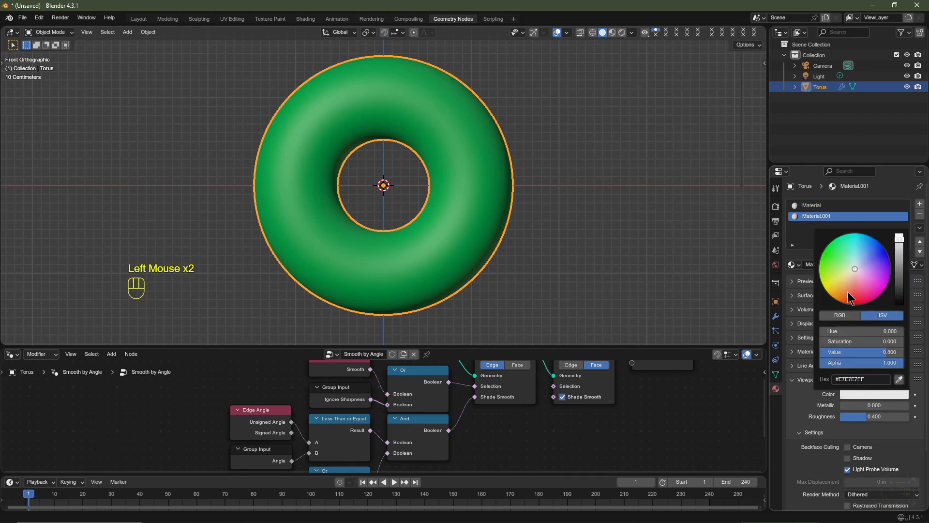
click(861, 292)
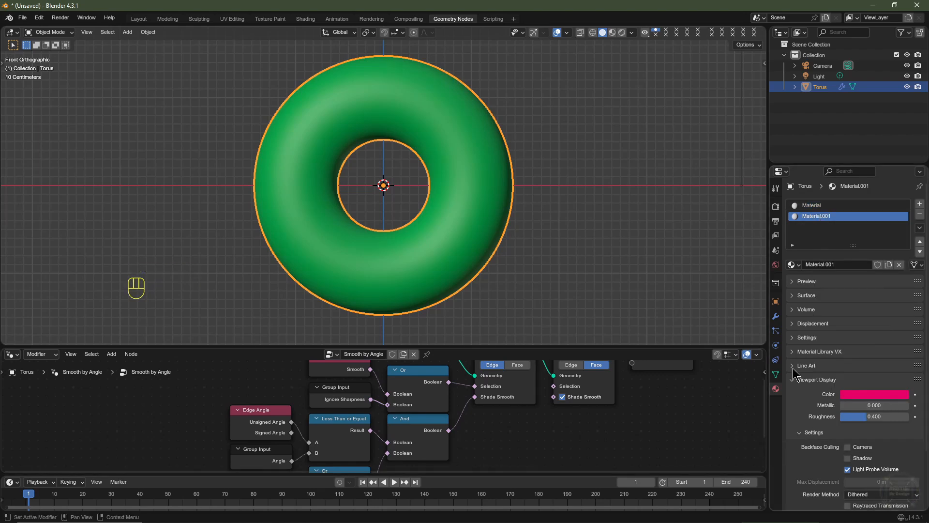
Check the torus in Material Preview shading and return to Solid shading with its first material selected.
click(612, 32)
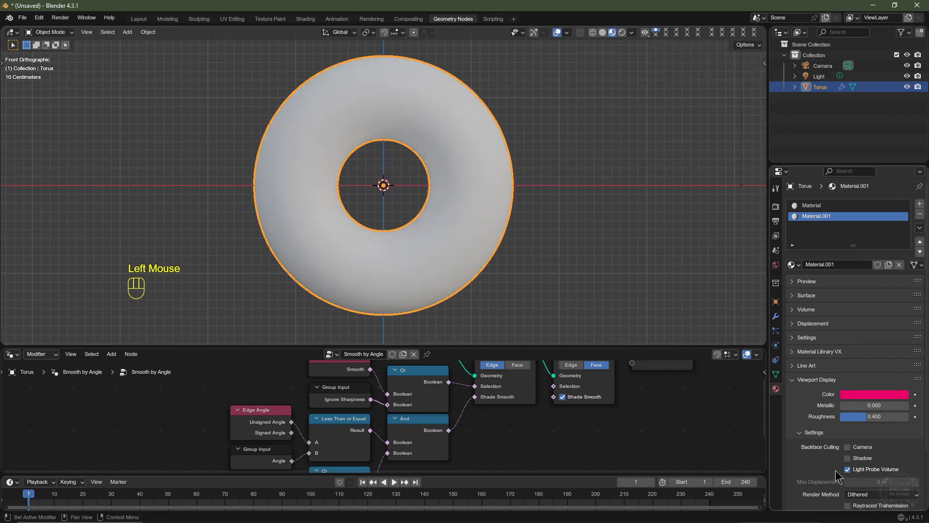
click(801, 297)
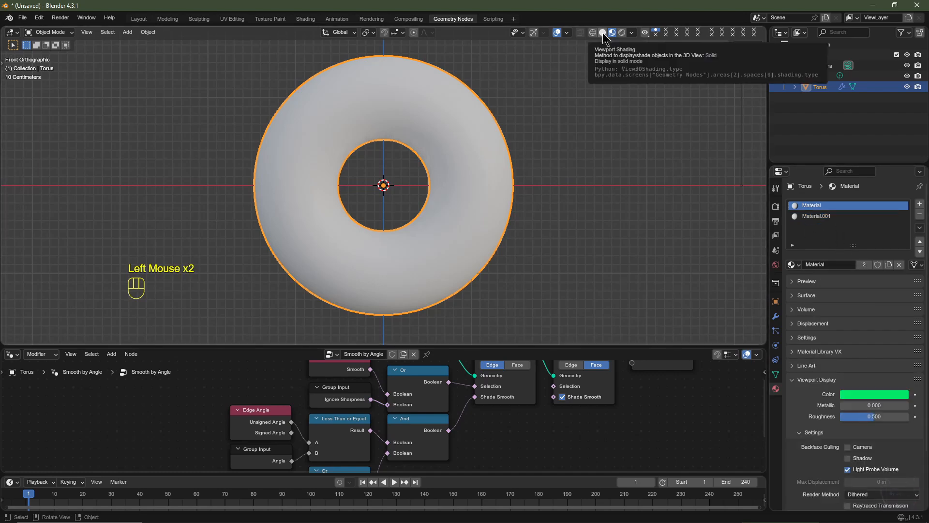
click(604, 34)
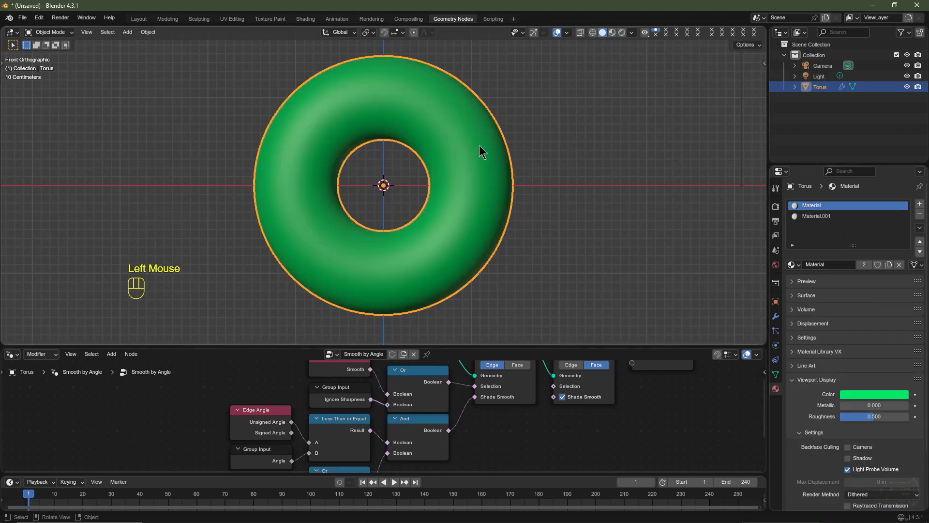
Run Cell Fracture on the torus with a point source limit of 200 and material index 1.
click(148, 32)
mouse_move(198, 335)
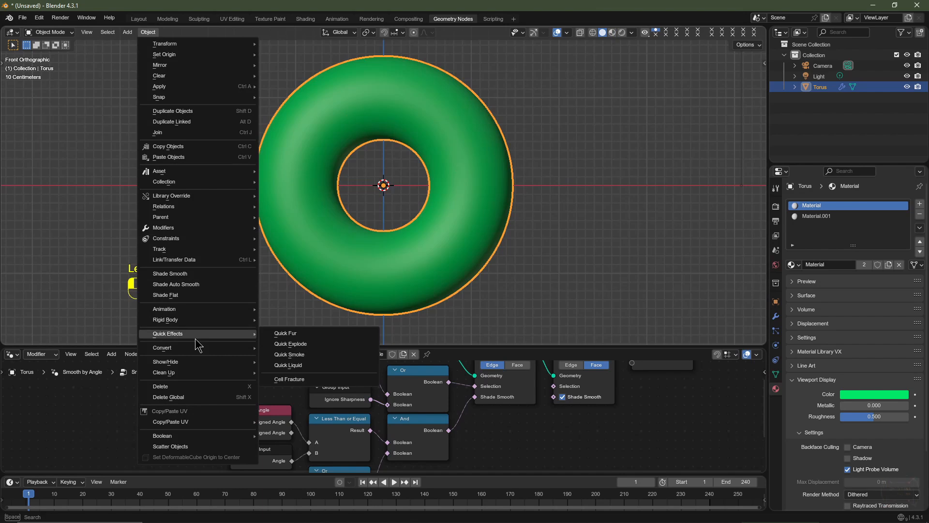
click(306, 380)
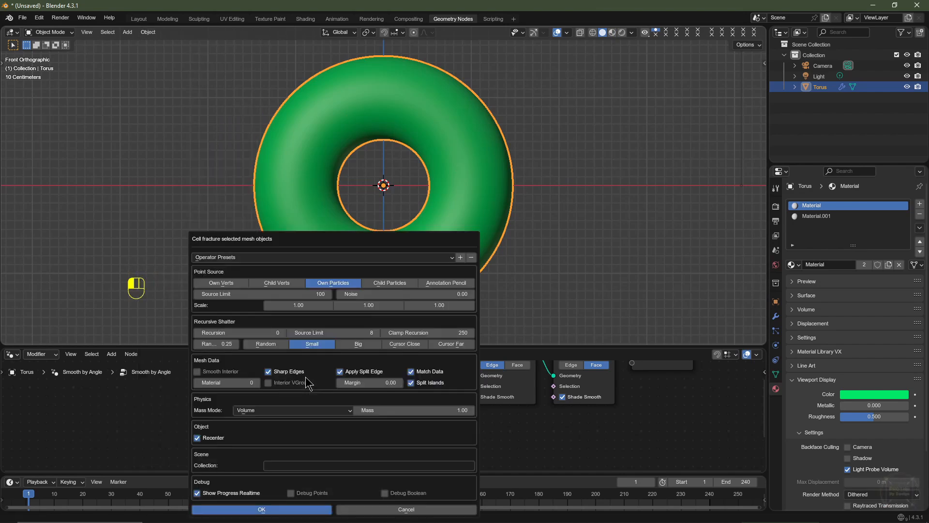
drag(315, 237, 155, 72)
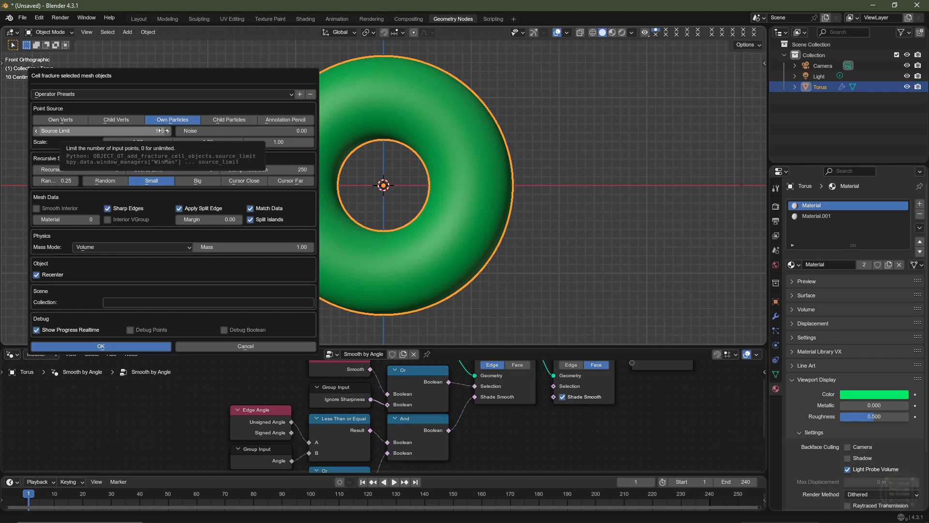
click(146, 131)
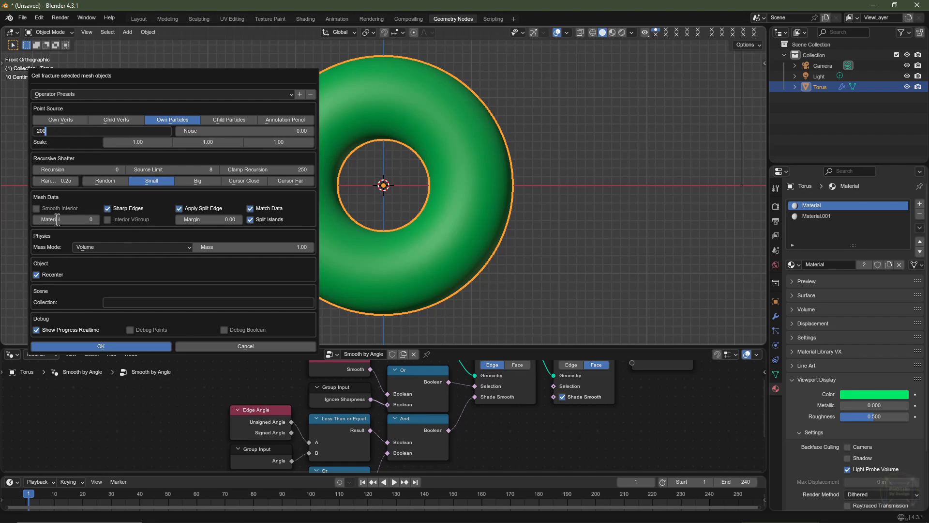
key(Return)
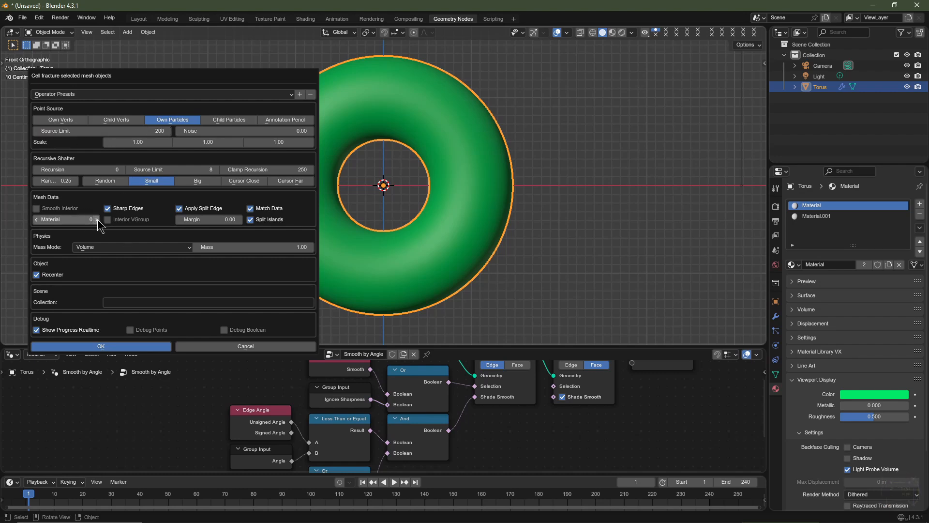
click(97, 220)
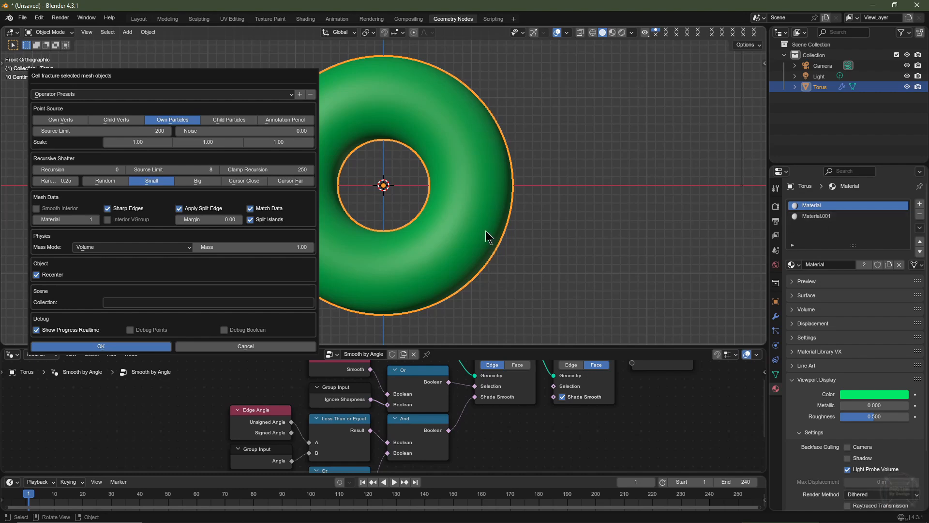
click(125, 347)
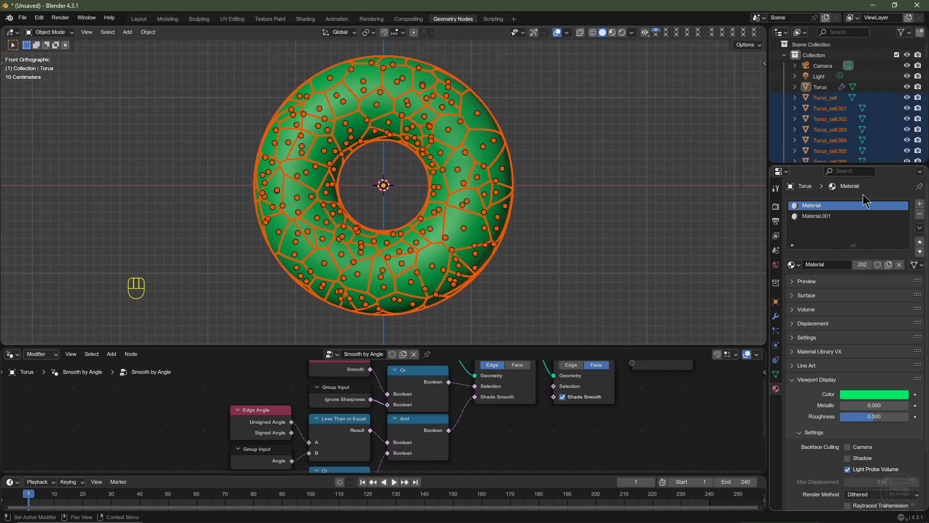
Enlarge the Outliner and check the original torus by selecting it and briefly starting a move.
drag(804, 165, 811, 371)
click(820, 87)
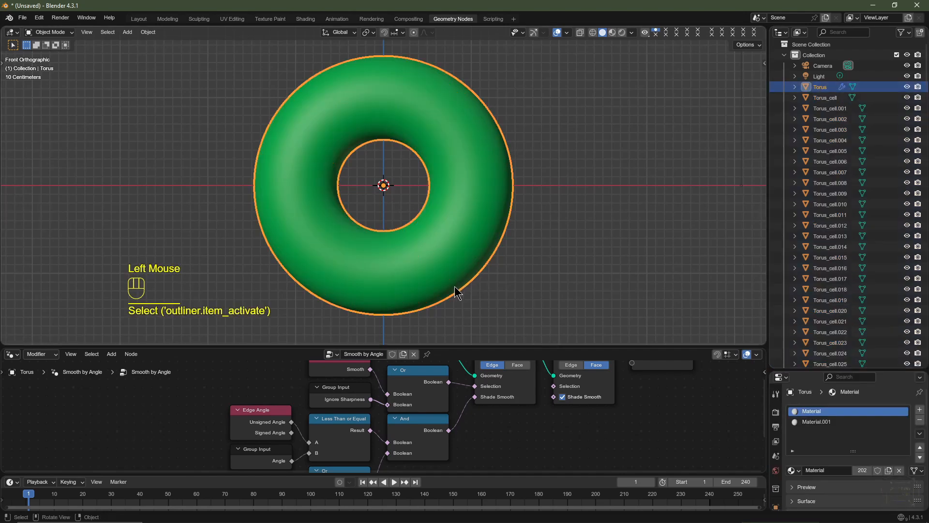
key(g)
right_click(578, 267)
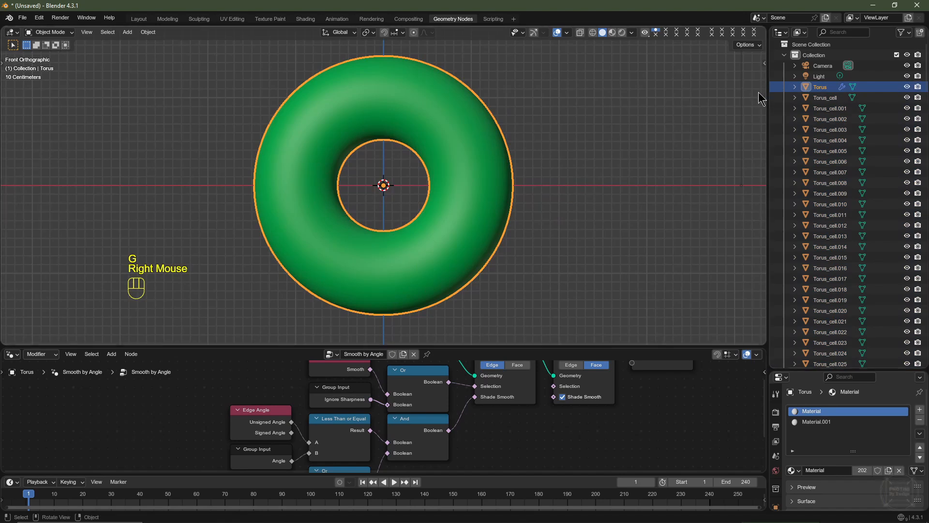
Move all pieces from Torus_cell to Torus_cell.199 into a new collection named Like And Subscribe and exclude it from the view layer.
click(825, 103)
scroll(846, 167, down, 7)
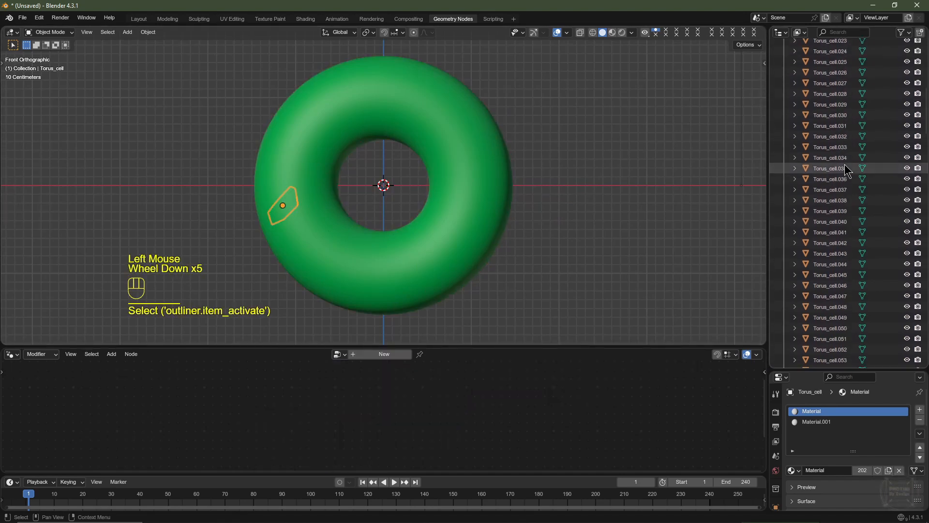
scroll(846, 171, down, 12)
key(ctrl+z)
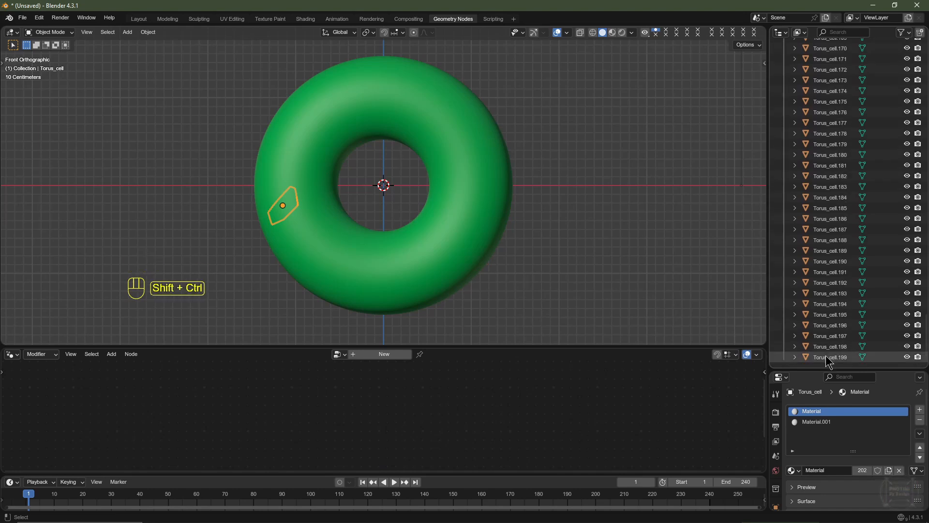
ctrl+shift+click(829, 358)
scroll(865, 266, up, 5)
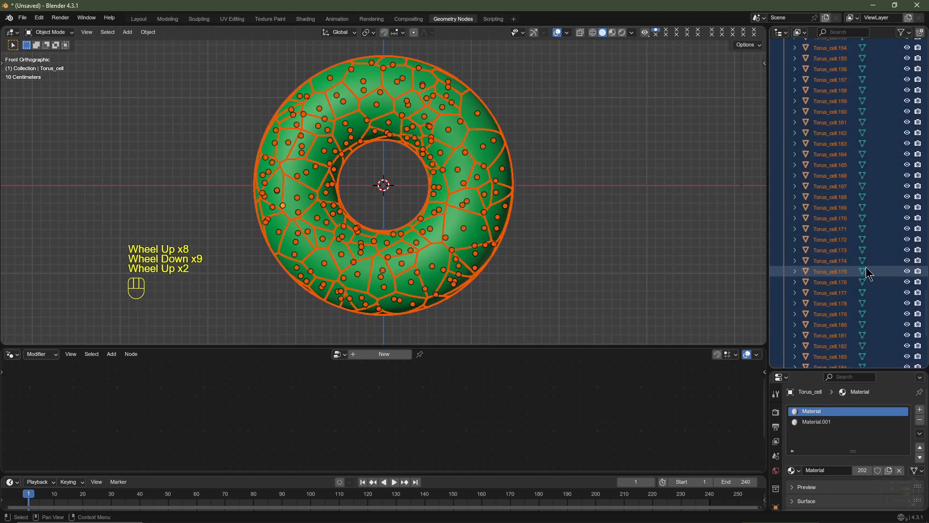
scroll(862, 245, up, 18)
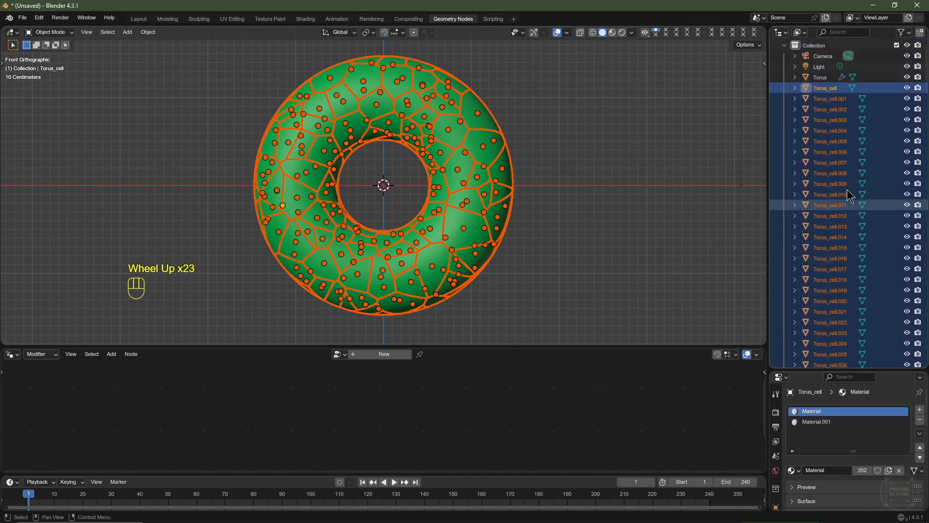
key(m)
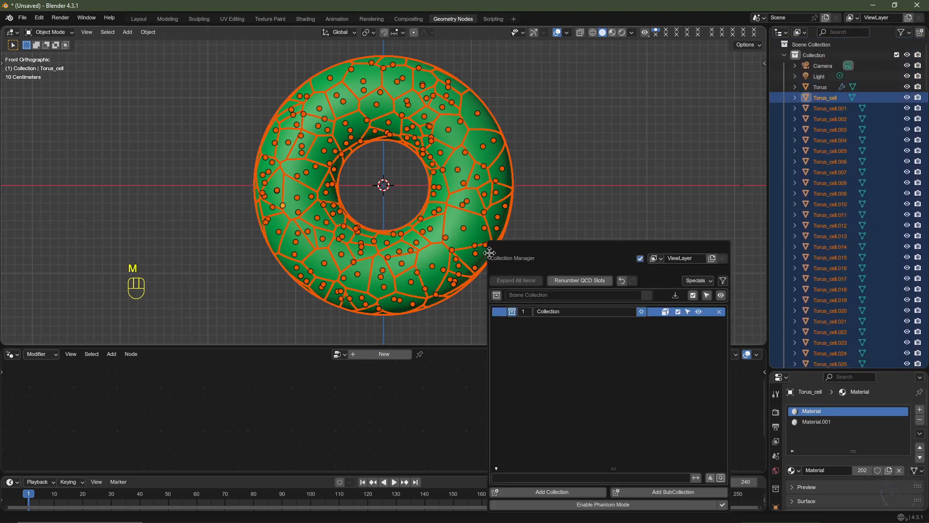
click(567, 493)
double_click(578, 323)
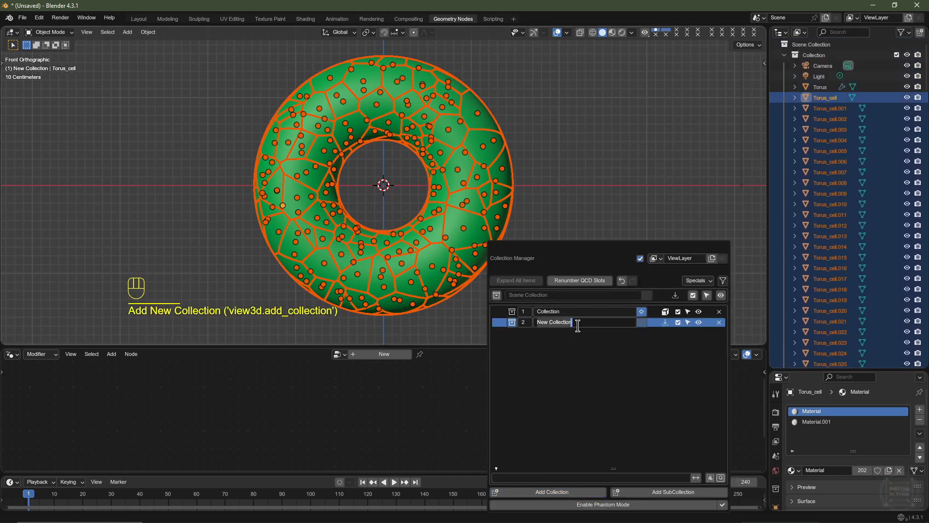
text(Like And Subscribe)
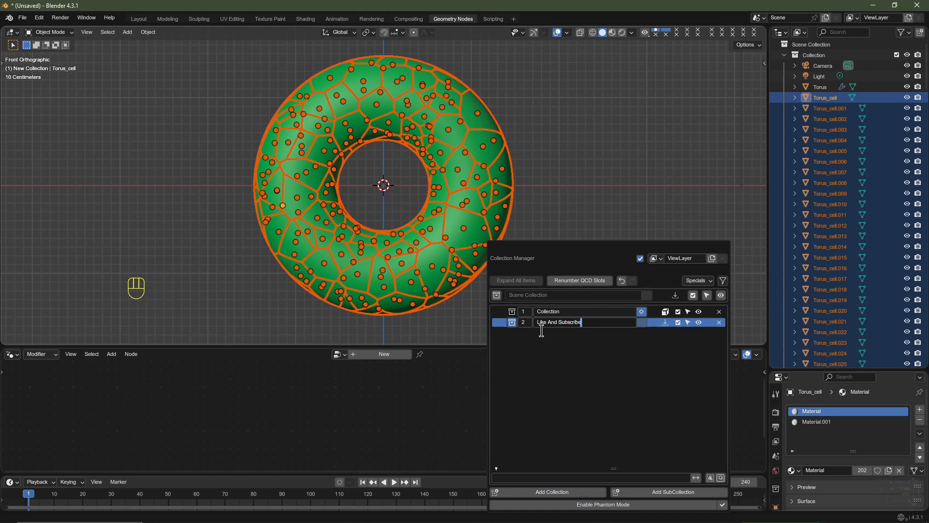
click(666, 322)
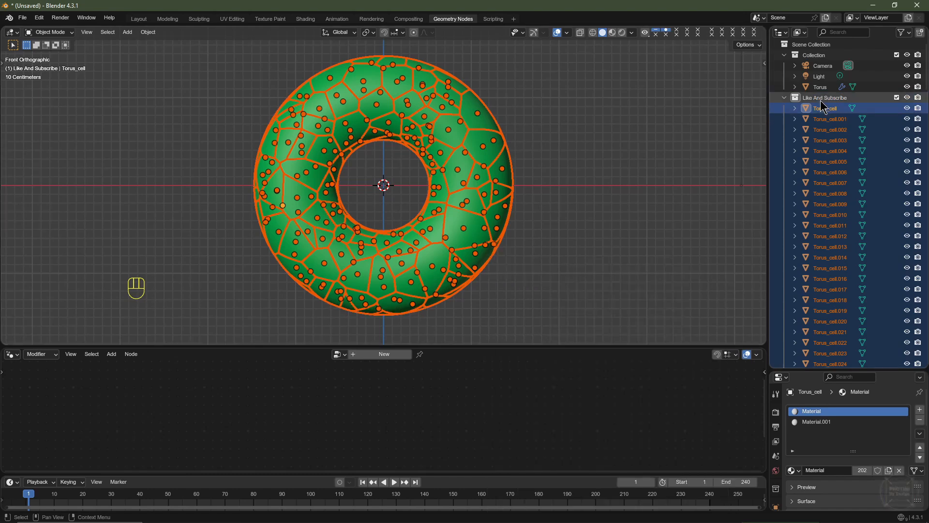
click(897, 99)
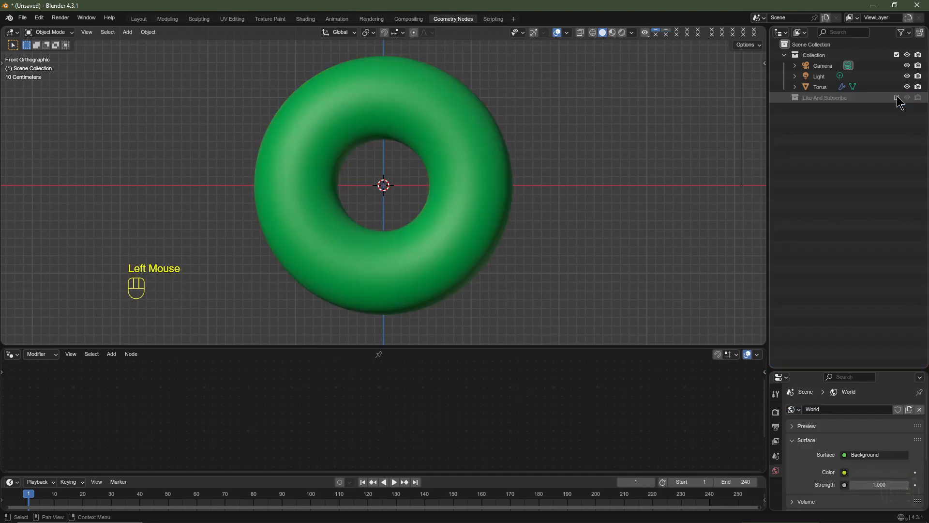
Add a Single Arrow empty at the world origin and check it in Wireframe shading before returning to Solid.
click(495, 185)
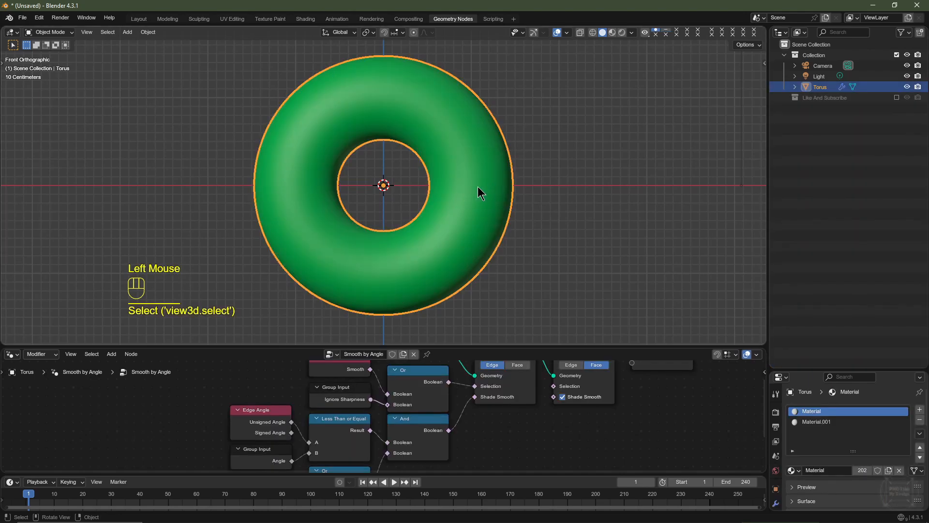
key(shift+a)
mouse_move(419, 198)
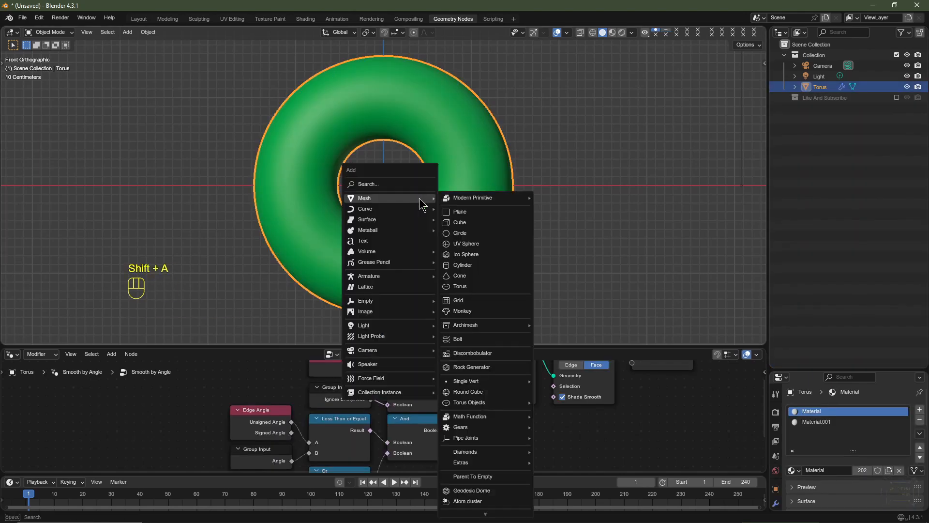
mouse_move(380, 302)
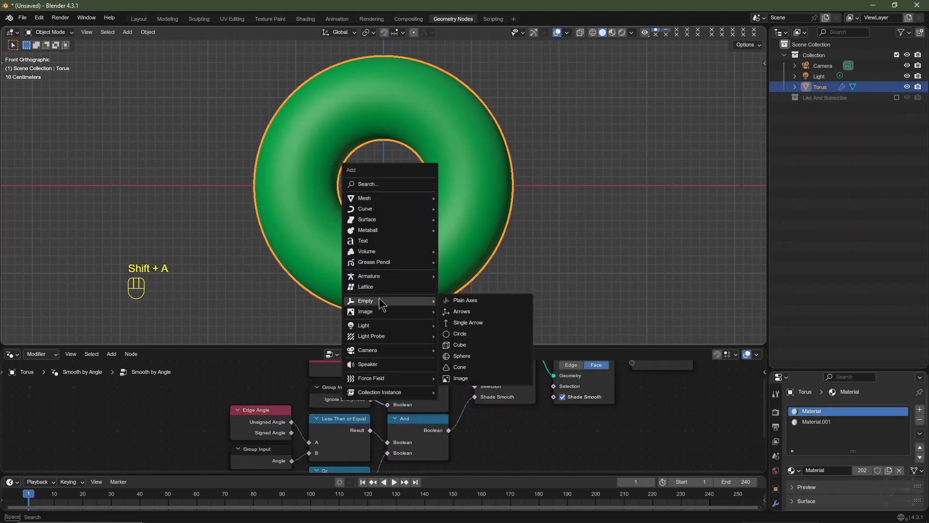
click(468, 323)
key(KP_1)
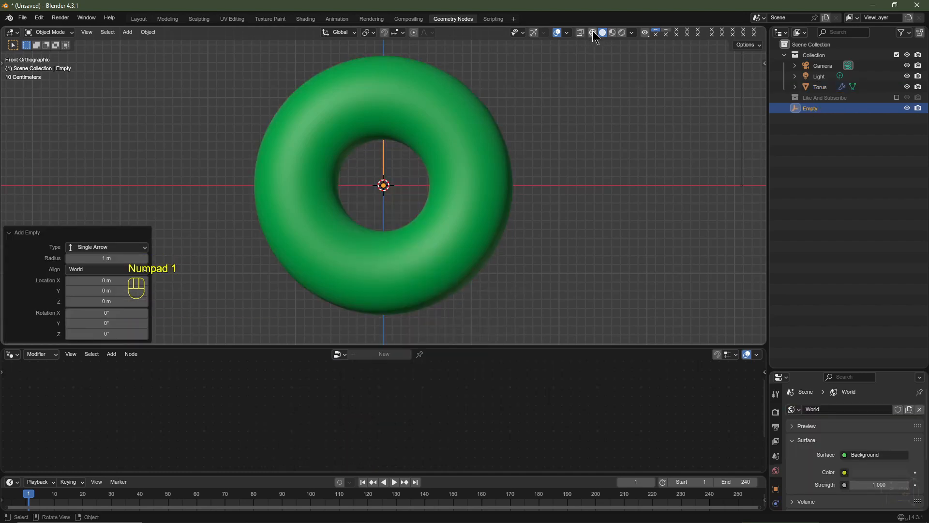
click(593, 33)
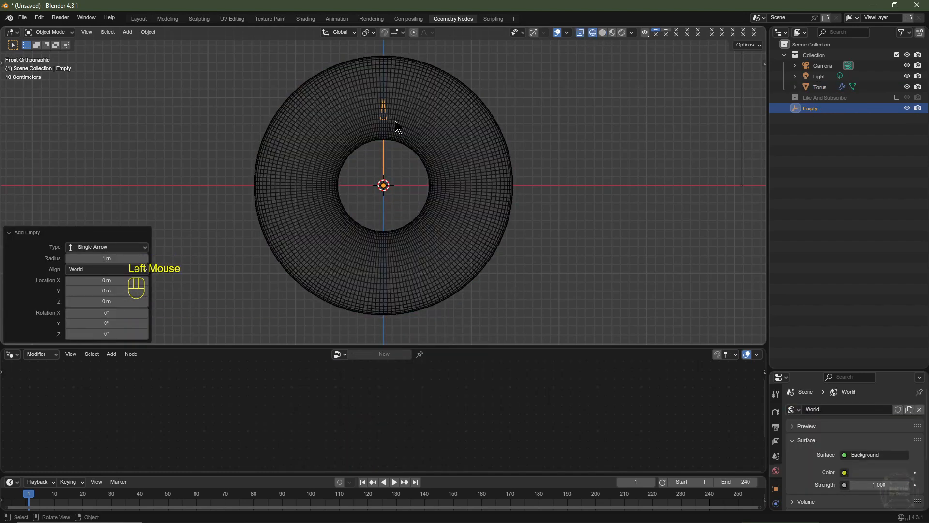
click(604, 33)
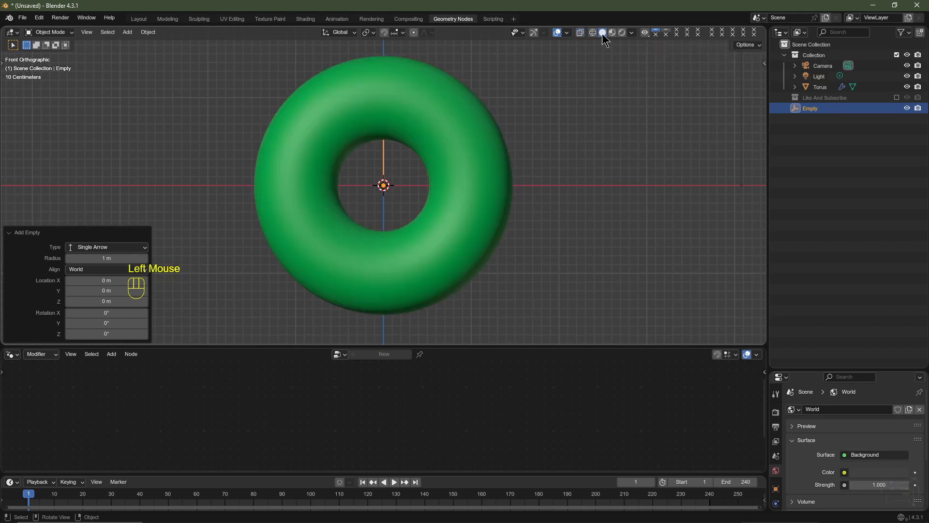
Enlarge the Properties editor and remove the Smooth by Angle modifier from the original torus.
click(476, 142)
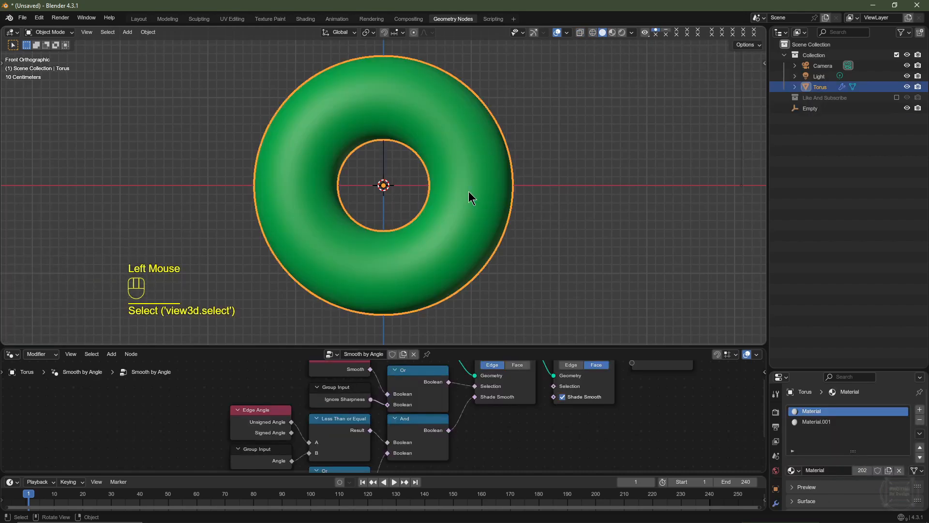
drag(450, 346, 450, 338)
drag(793, 370, 784, 99)
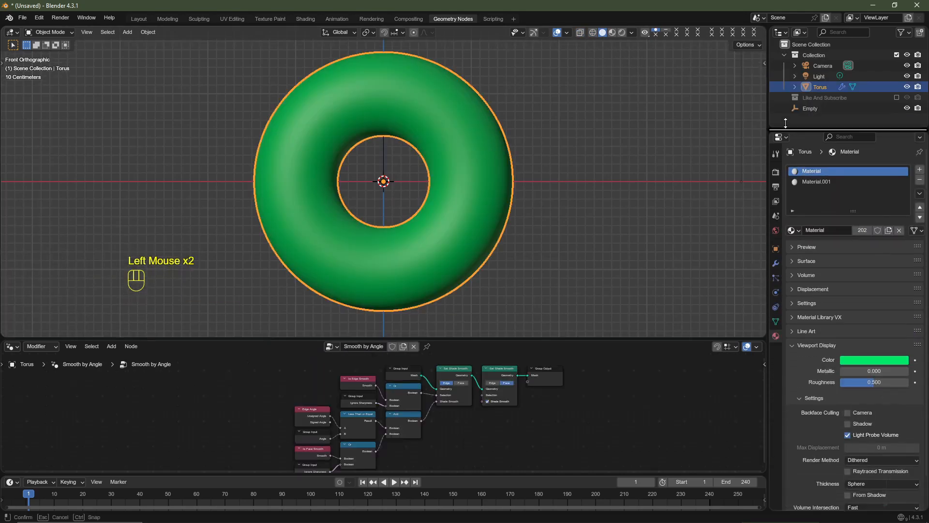
click(776, 232)
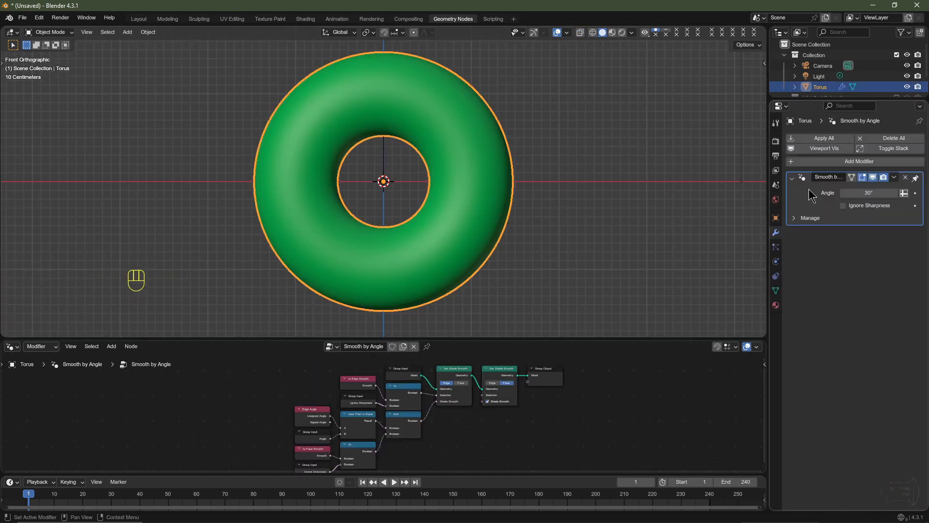
click(907, 178)
Create a new Geometry Nodes tree on the torus and enlarge the node editor to frame its input and output nodes.
drag(488, 338, 490, 256)
click(13, 266)
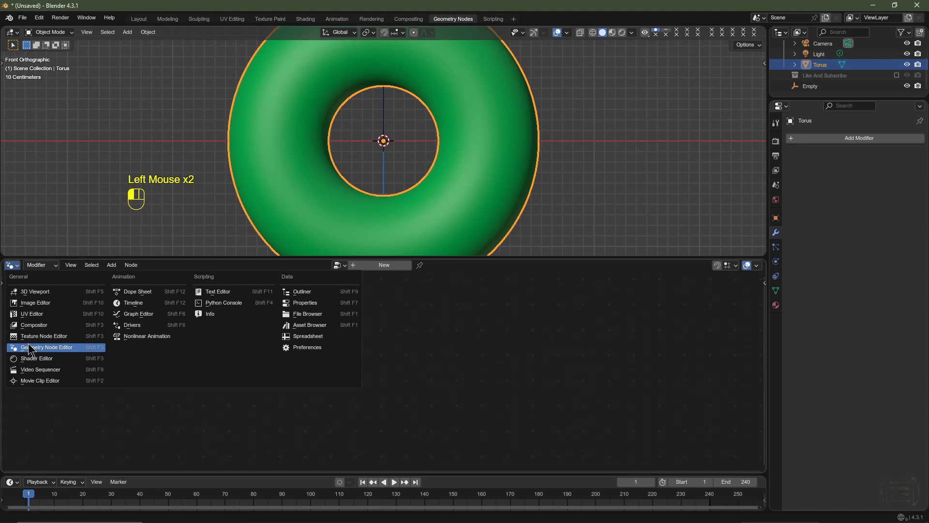
click(385, 265)
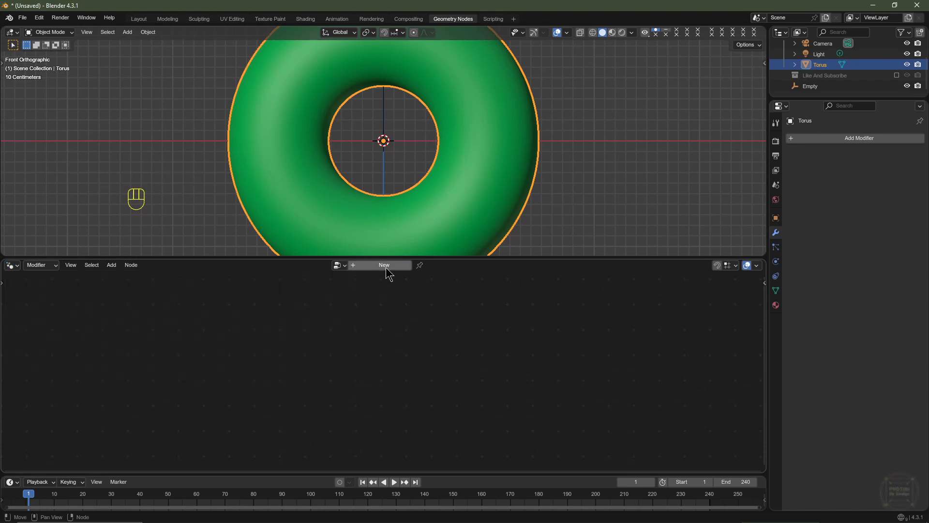
scroll(387, 309, up, 3)
middle_click(434, 398)
drag(539, 257, 541, 197)
scroll(527, 159, down, 2)
scroll(418, 385, up, 3)
middle_click(418, 384)
scroll(417, 383, up, 1)
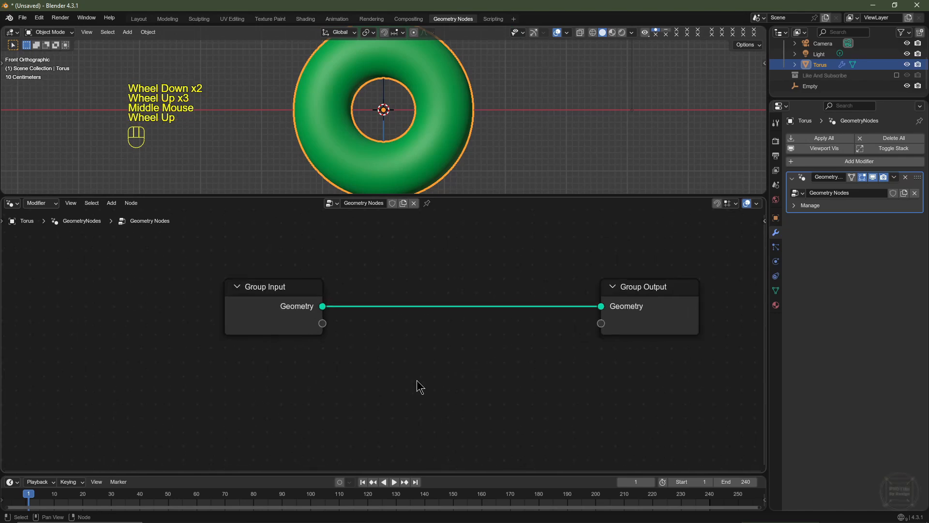
Replace the Group Input node with a Collection Info node for the Like And Subscribe collection, keeping that collection excluded from the view layer.
click(305, 303)
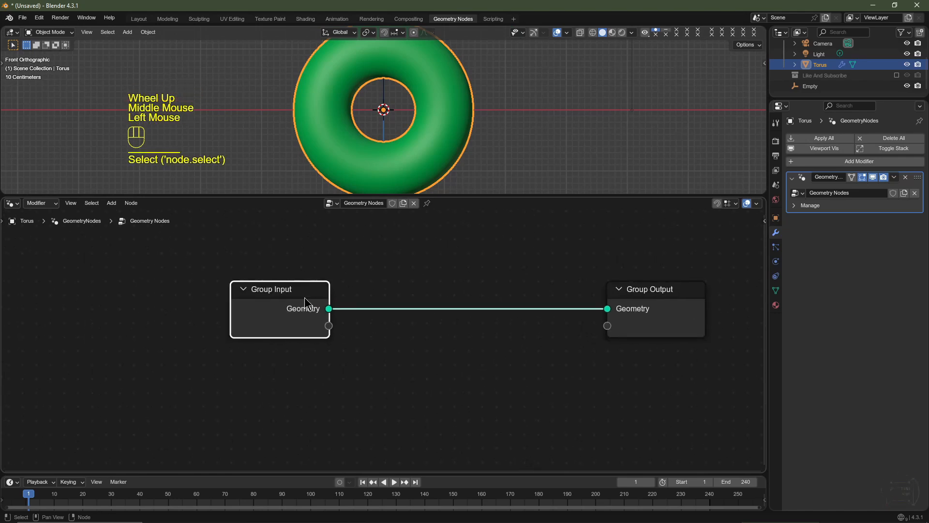
key(Delete)
click(898, 76)
click(897, 75)
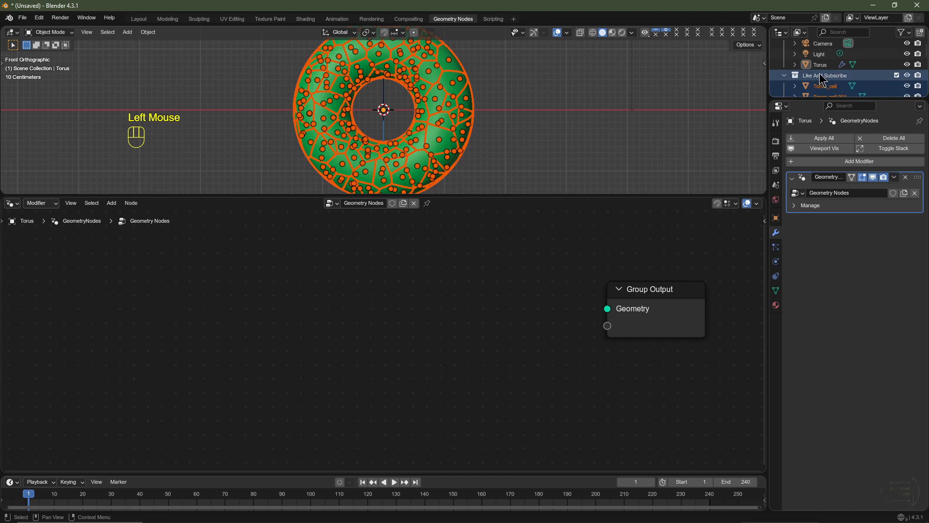
drag(823, 74, 349, 338)
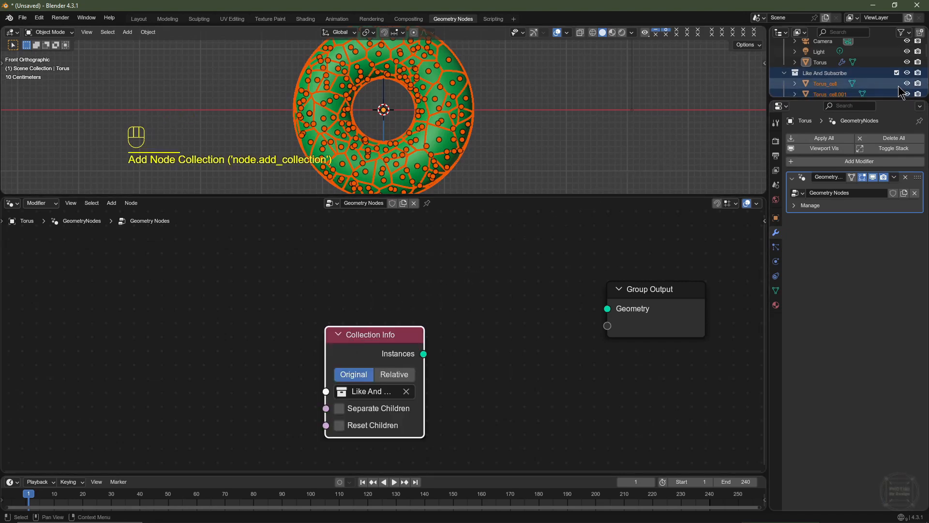
scroll(898, 86, up, 1)
click(896, 76)
scroll(503, 320, up, 2)
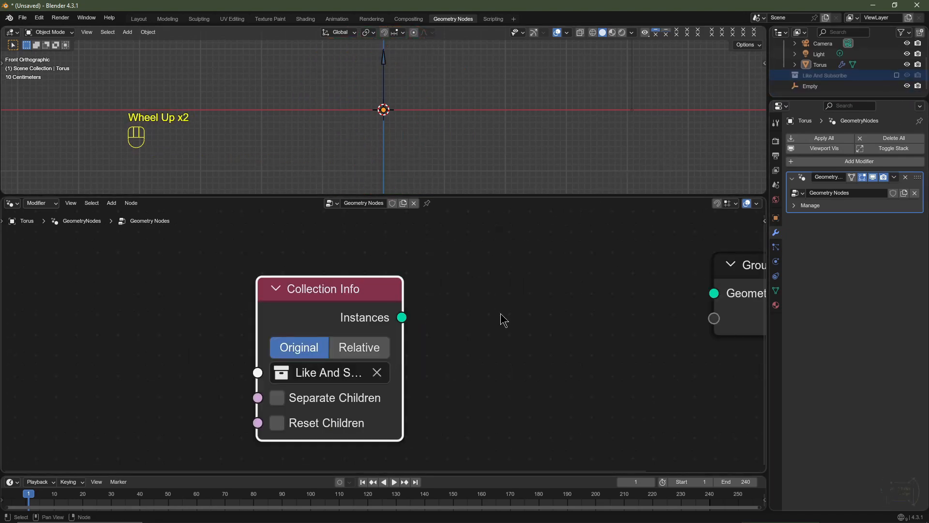
Enable Separate Children on the Collection Info node and connect its Instances to the Group Output's Geometry.
click(280, 397)
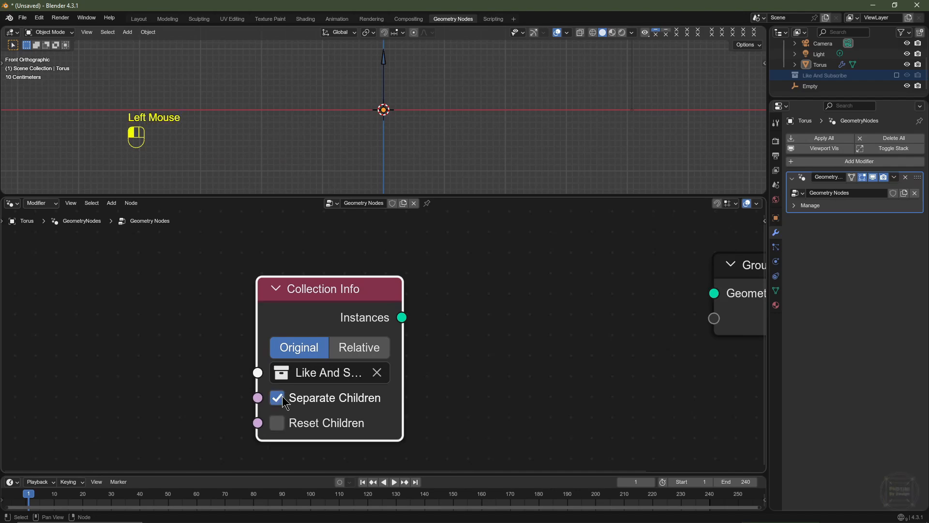
scroll(404, 392, down, 2)
middle_drag(435, 347, 395, 354)
drag(356, 330, 585, 314)
Select the torus and set its X rotation to 0°.
click(467, 92)
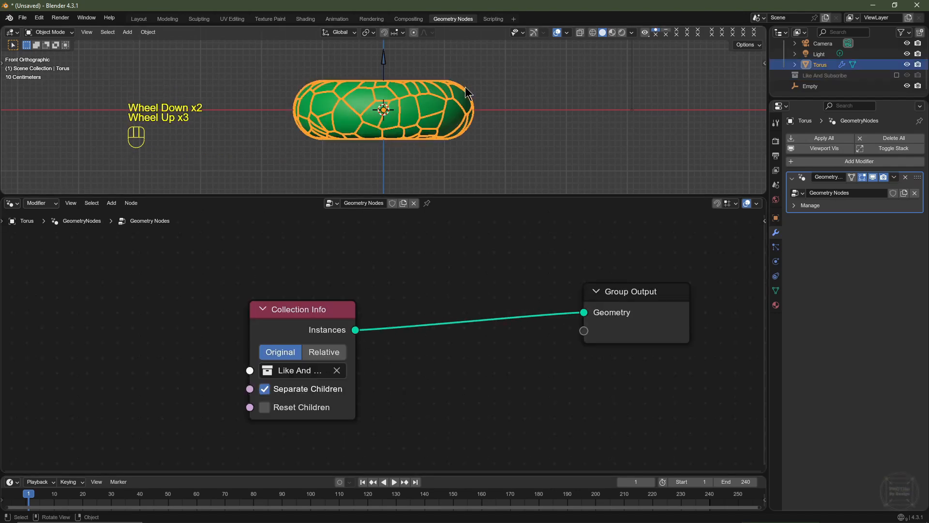
click(412, 115)
double_click(820, 65)
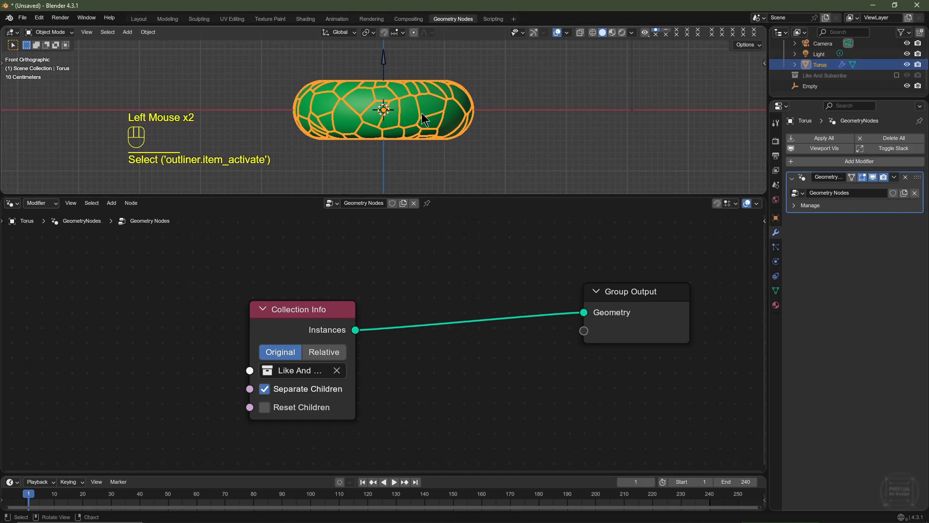
click(777, 217)
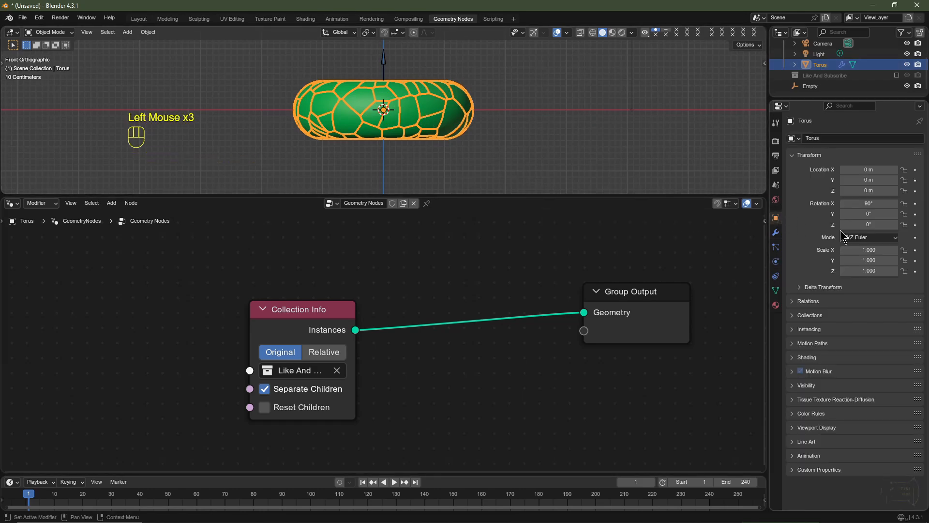
click(869, 203)
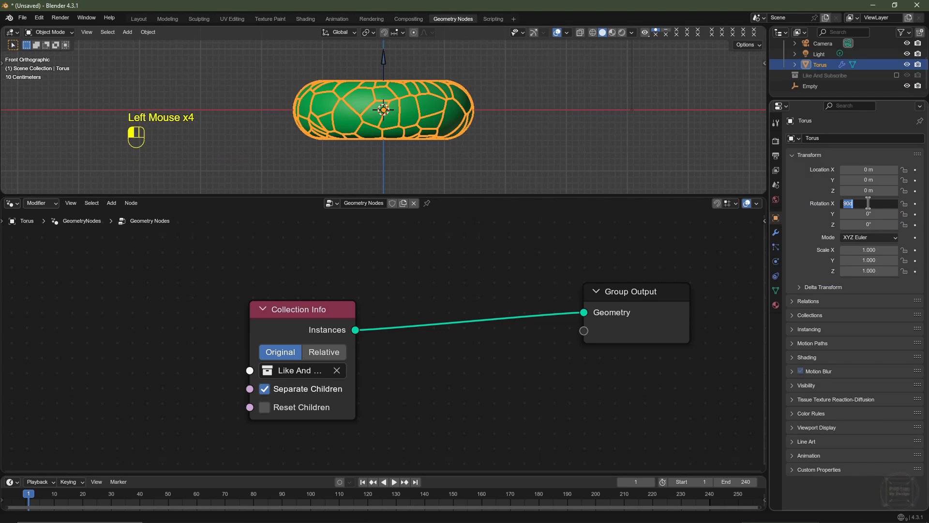
text(0)
key(Return)
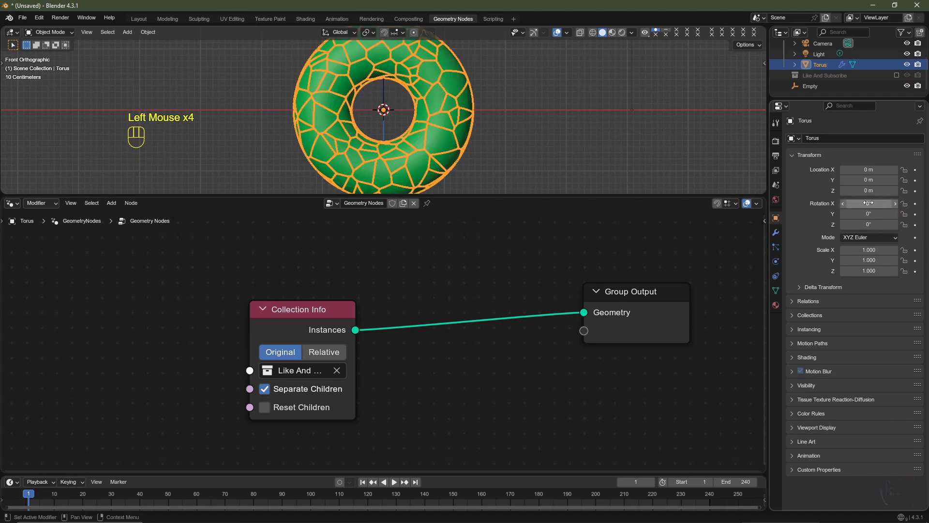
Move the Collection Info node farther from the Group Output, with the node tree pinned while selecting the empty and reselecting the torus.
click(428, 208)
drag(299, 309, 160, 291)
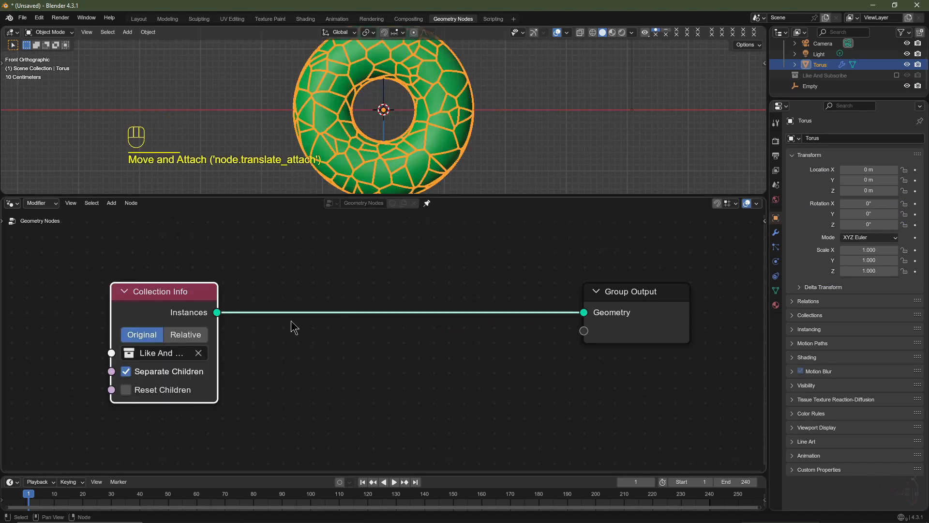
click(385, 99)
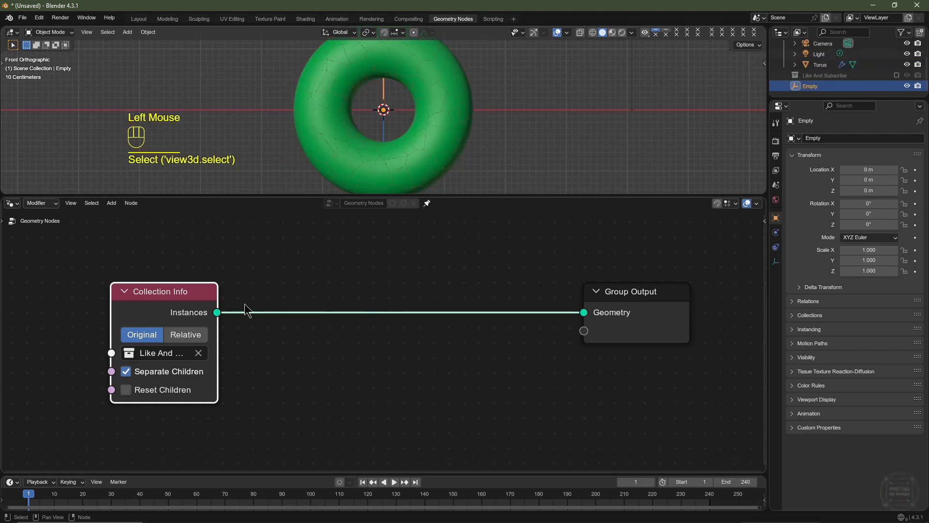
click(359, 134)
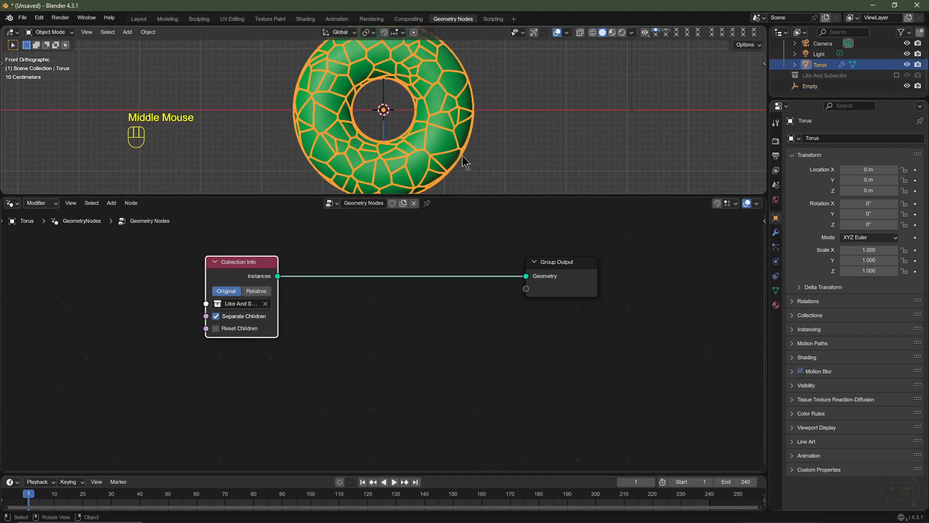
Add an Object Info node for the Empty below the Collection Info node.
drag(812, 91, 208, 395)
middle_drag(382, 391, 381, 337)
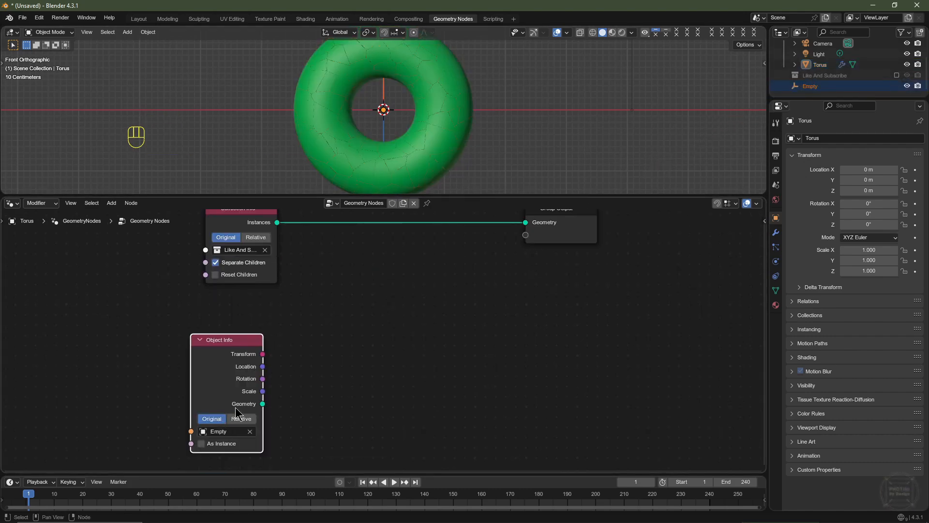
drag(236, 360, 226, 357)
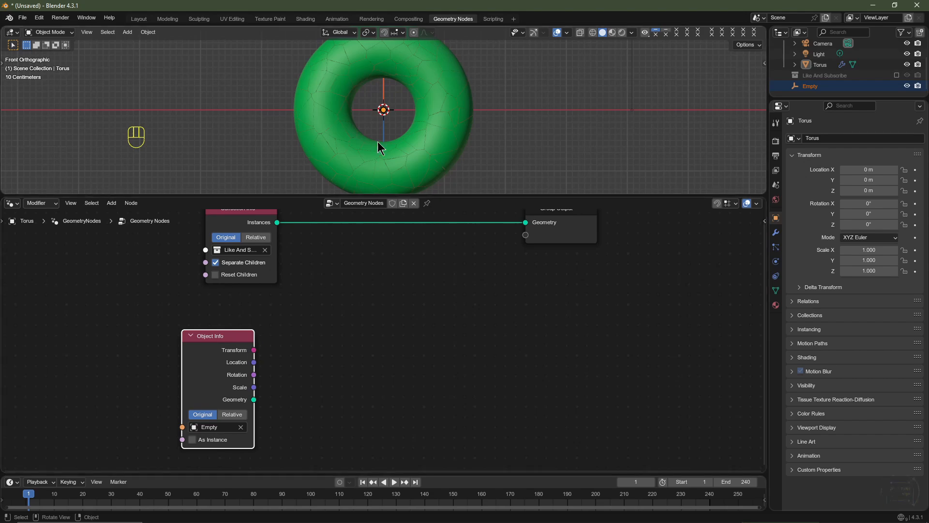
shift+middle_drag(398, 113, 395, 137)
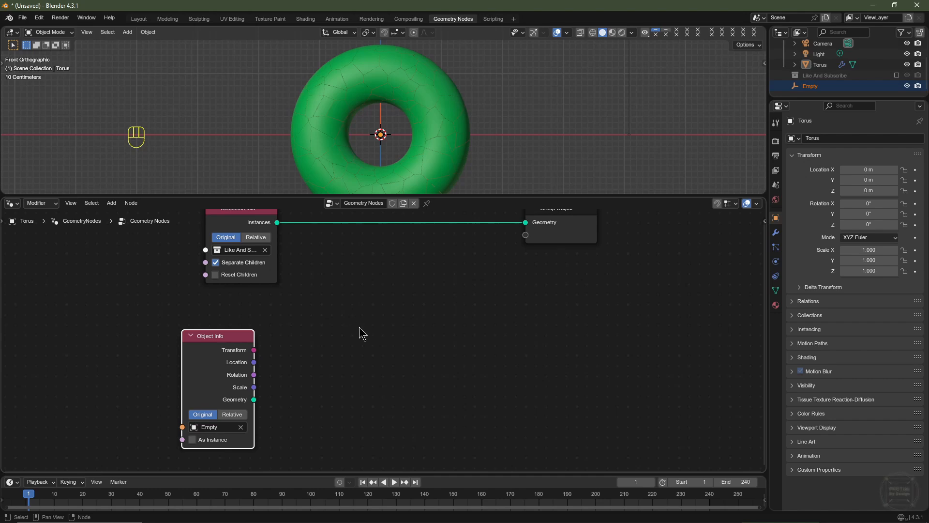
middle_drag(359, 327, 353, 367)
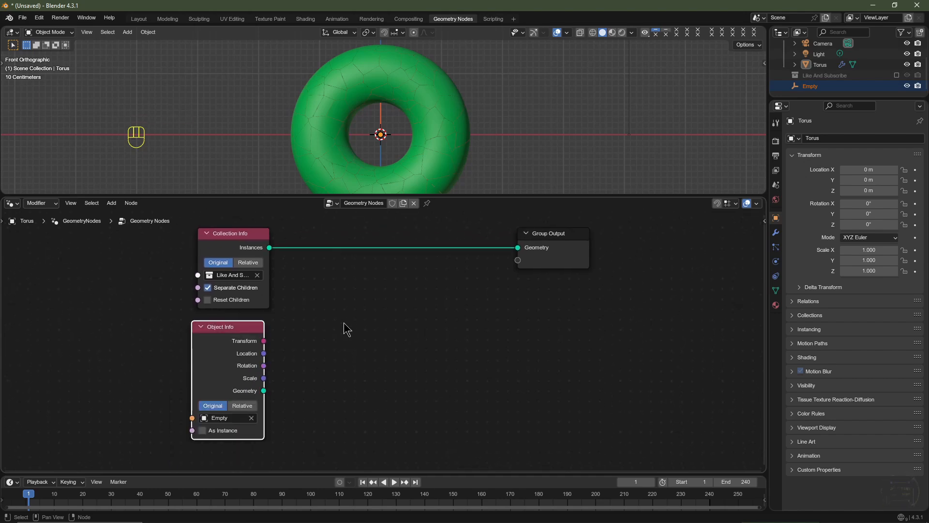
Insert a Scale Instances node between the Collection Info and Group Output nodes.
key(shift+a)
mouse_move(335, 343)
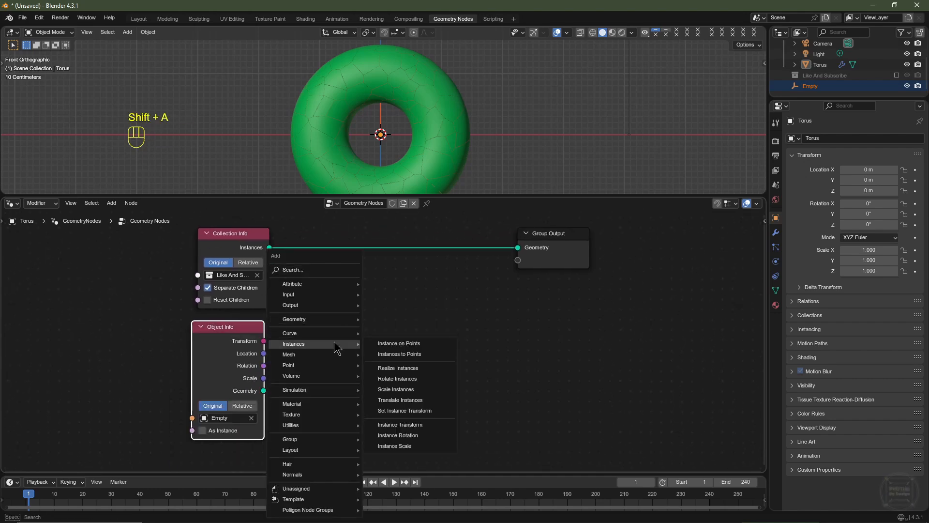
click(416, 389)
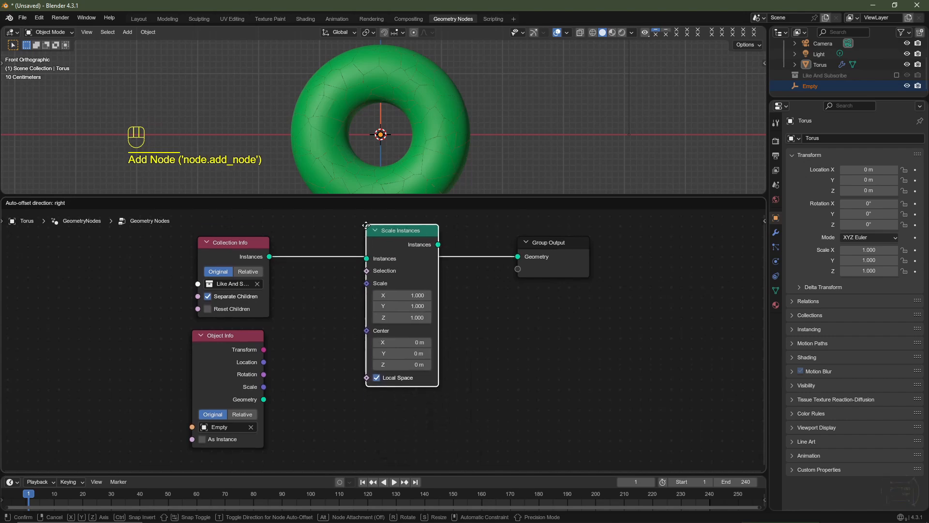
click(366, 226)
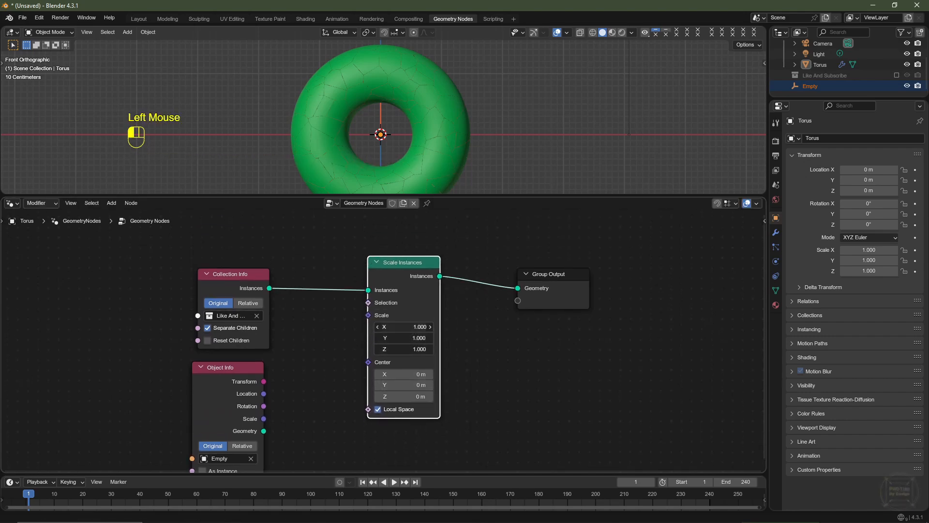
Try scaling the instances along X with Separate Children enabled and disabled, restoring the original settings.
drag(404, 327, 352, 349)
key(Escape)
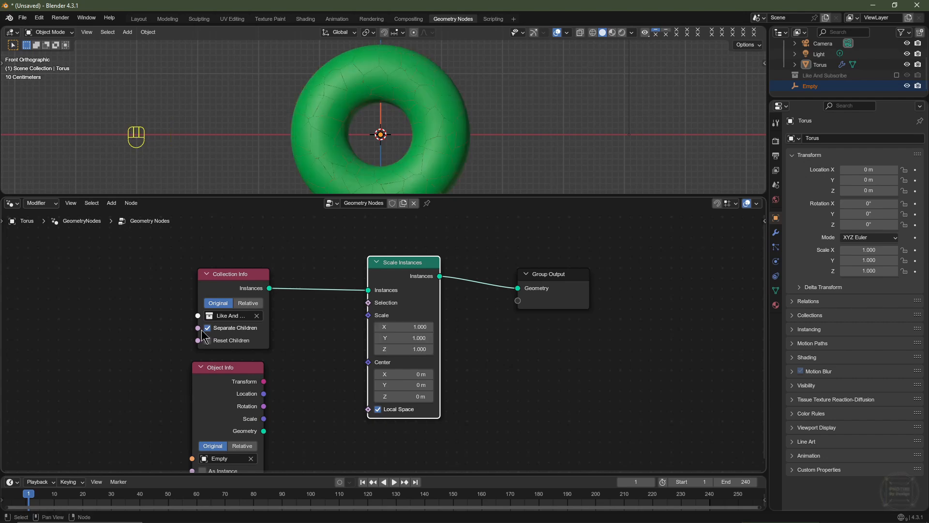
click(208, 330)
drag(397, 326, 374, 349)
key(Escape)
click(211, 328)
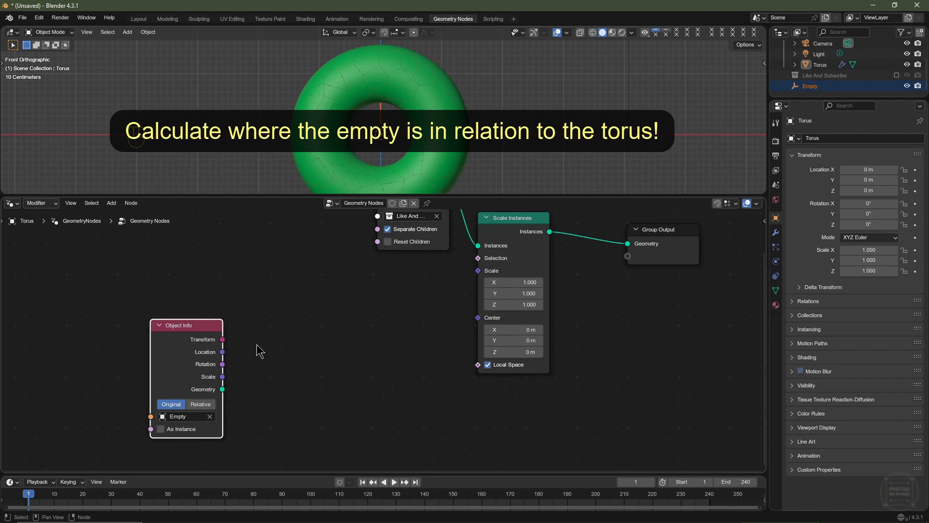
Add a Position node directly above the Object Info node.
click(290, 334)
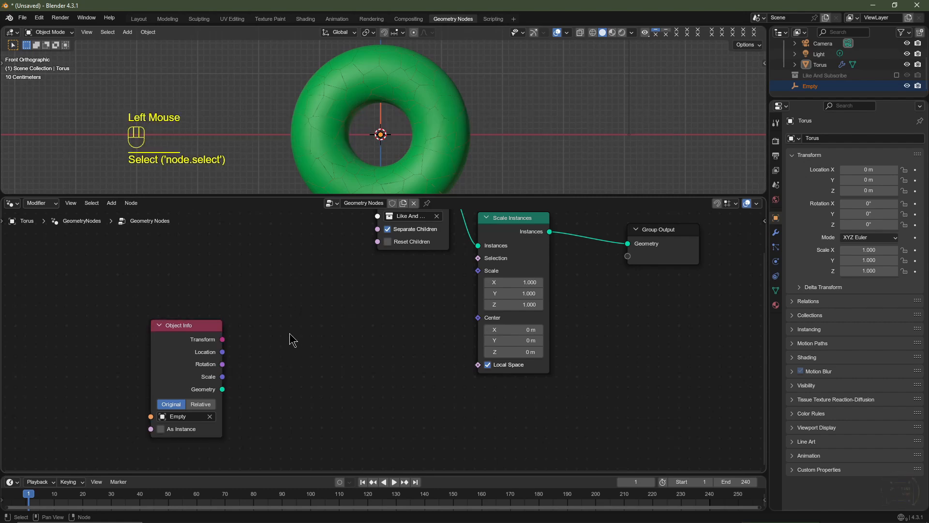
key(shift+a)
mouse_move(290, 334)
text(po)
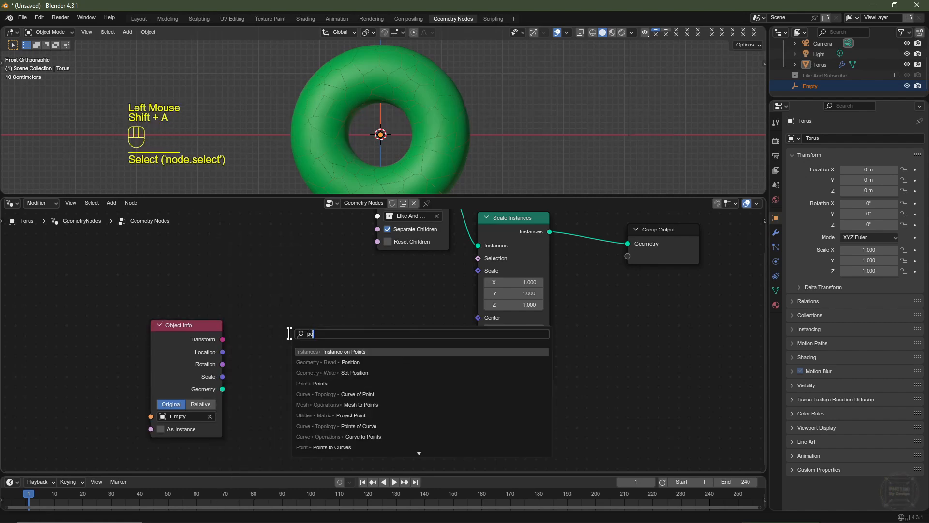
click(361, 362)
click(152, 285)
Add a Vector Math node beside the Position and Object Info nodes and set its operation to Subtract.
key(shift+a)
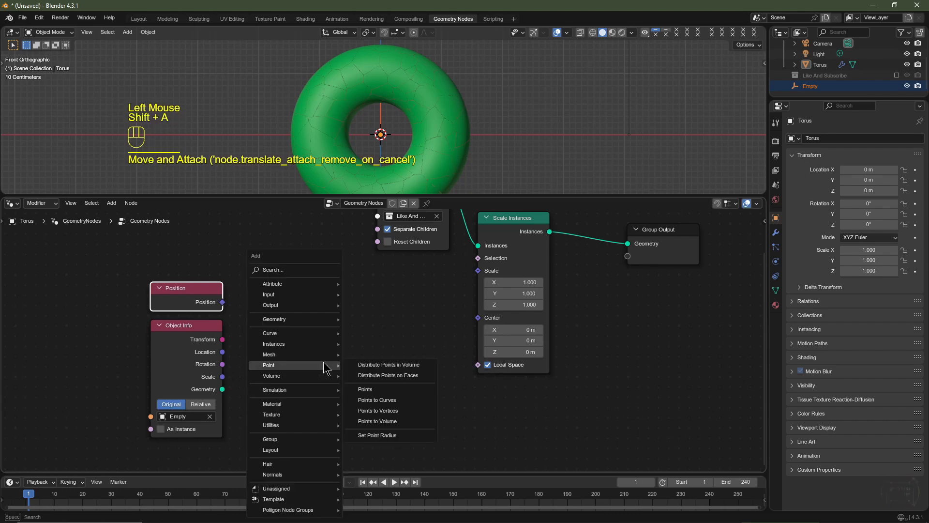
mouse_move(304, 425)
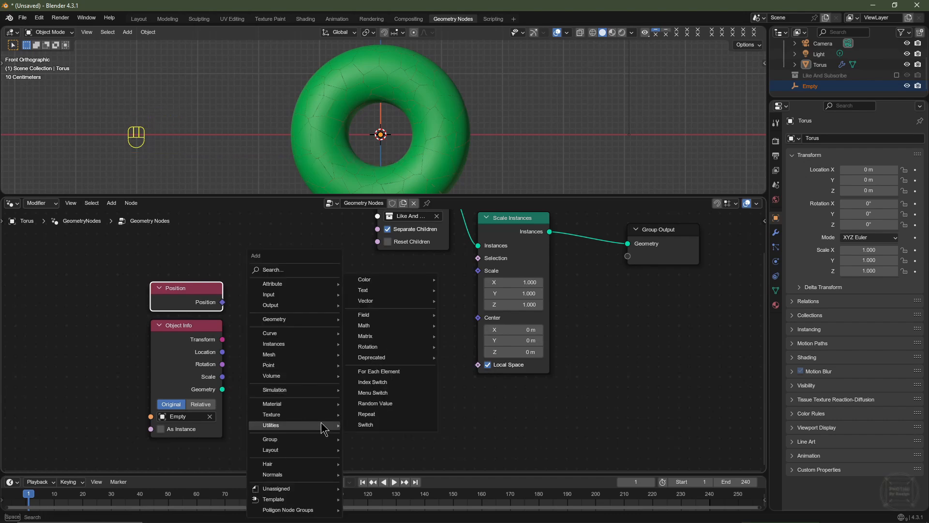
mouse_move(387, 301)
click(484, 313)
click(261, 274)
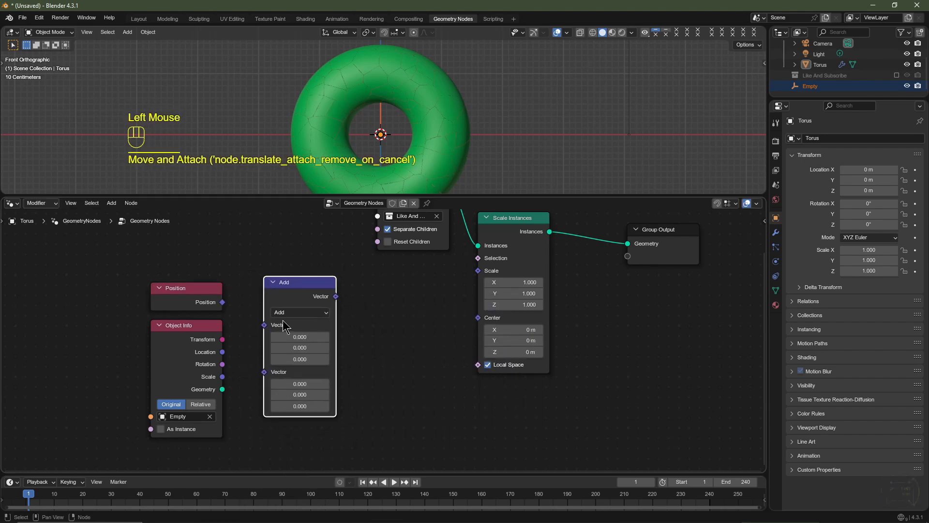
click(285, 313)
click(291, 352)
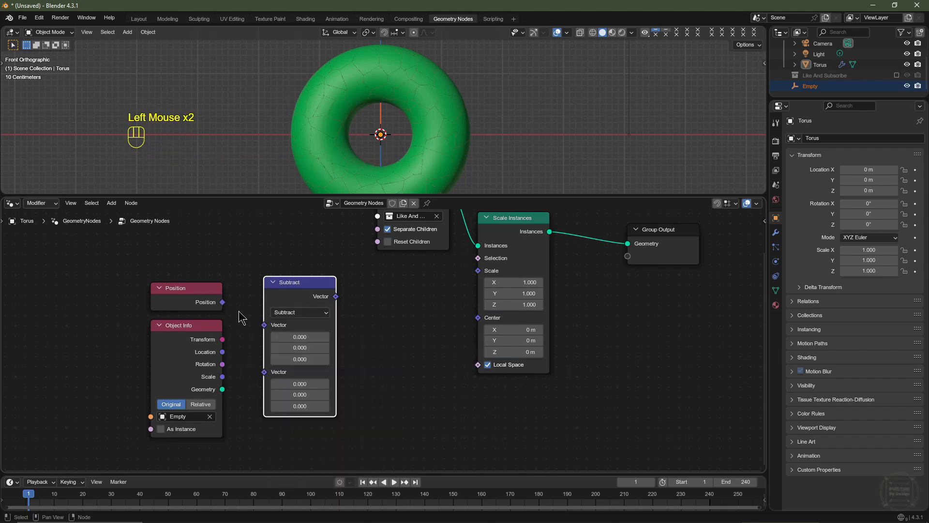
Connect Position to the Subtract node's first vector and the Object Info's Location to its second vector.
drag(226, 302, 232, 308)
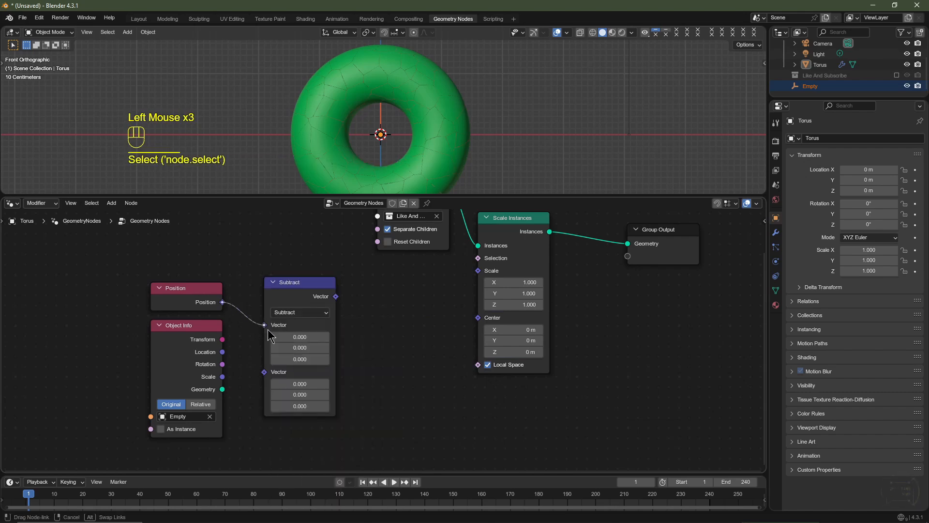
drag(270, 334, 265, 337)
click(237, 352)
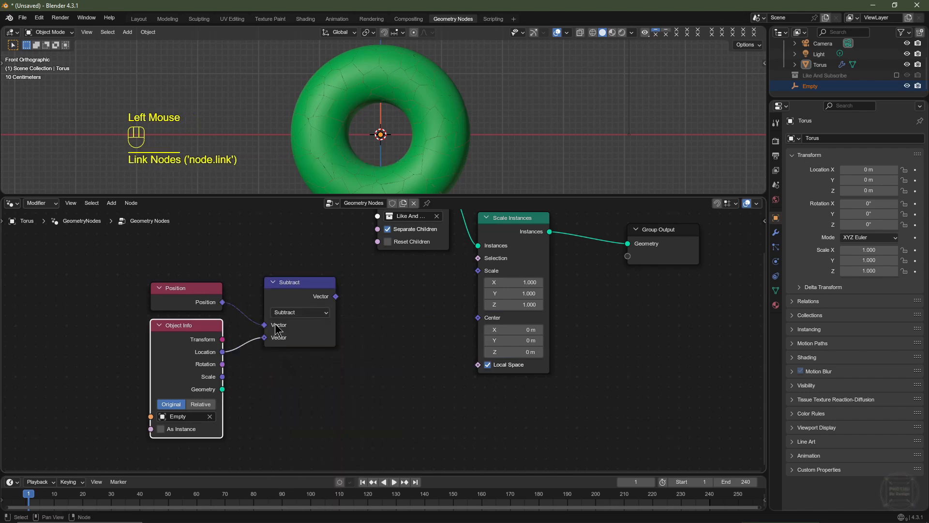
Add a Vector Rotate node between the Subtract and Scale Instances nodes.
middle_drag(350, 312, 328, 315)
key(shift+a)
mouse_move(329, 317)
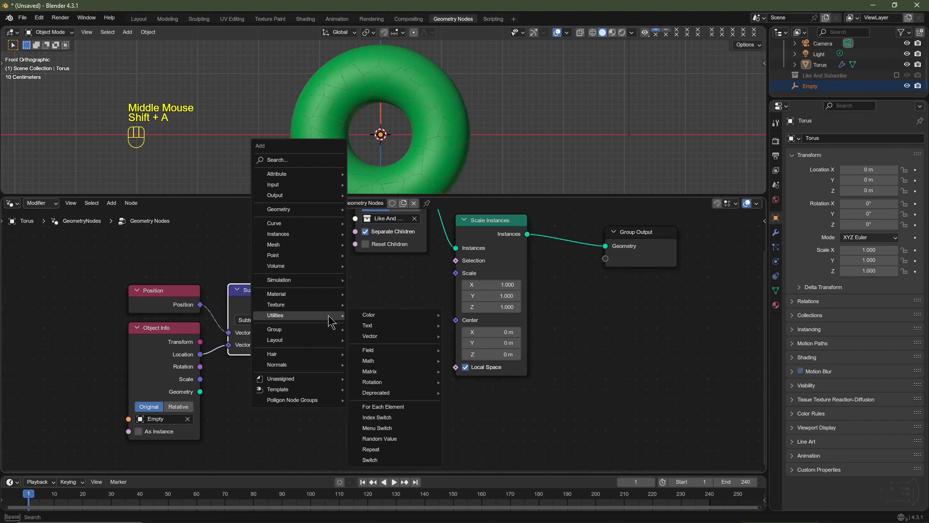
mouse_move(391, 338)
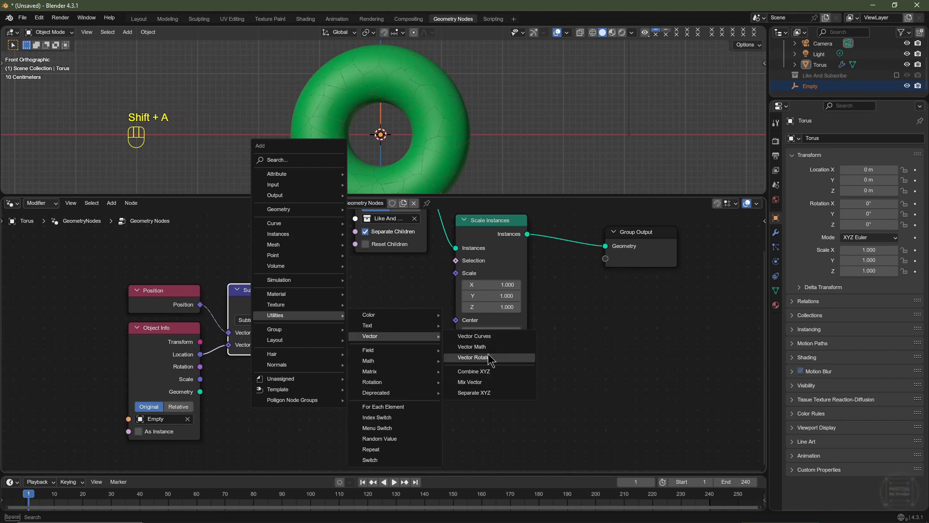
click(480, 355)
click(322, 285)
key(ctrl+z)
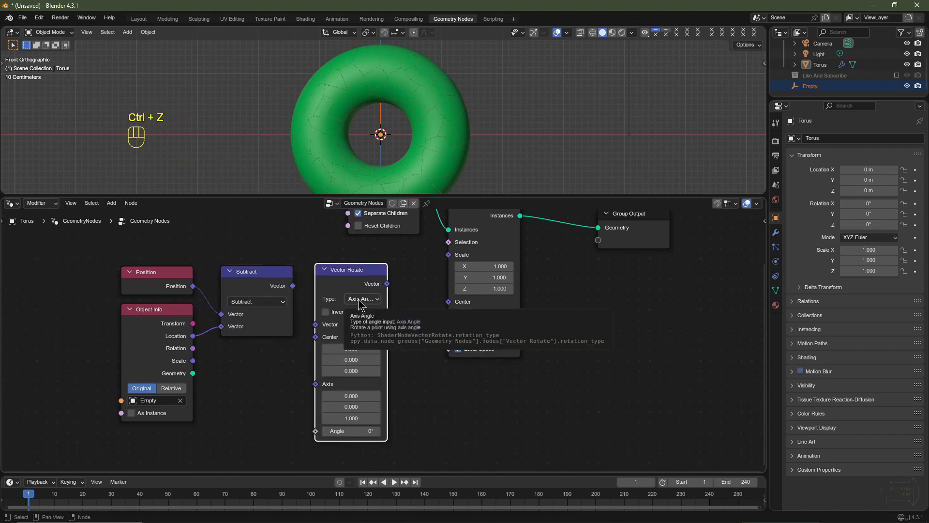
Set Vector Rotate to Euler, feeding its Vector from the Subtract result and its Rotation from the Object Info's Rotation.
click(362, 299)
click(356, 358)
drag(292, 285, 315, 328)
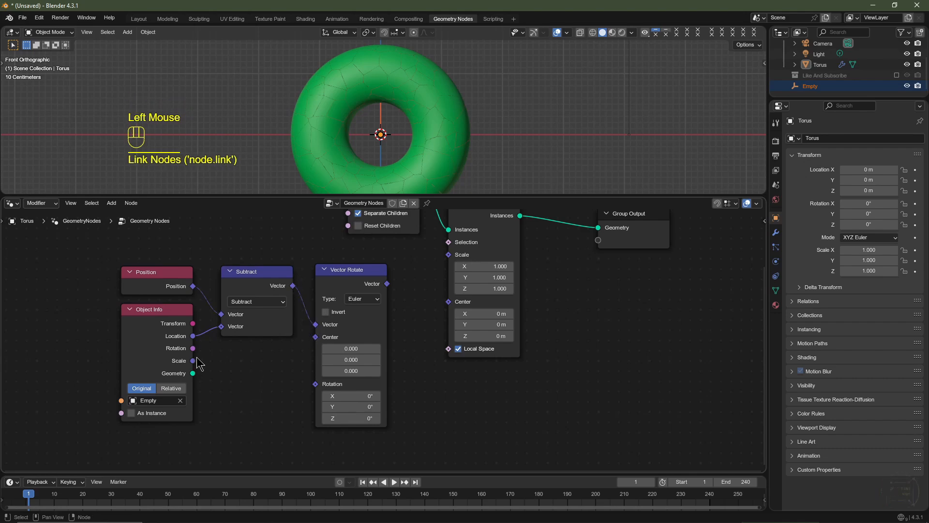
drag(194, 348, 315, 385)
Move the Position, Object Info, Subtract and Vector Rotate nodes together, away from Scale Instances, and select only the Subtract node.
drag(119, 265, 412, 396)
scroll(382, 341, down, 1)
drag(278, 287, 190, 291)
click(190, 291)
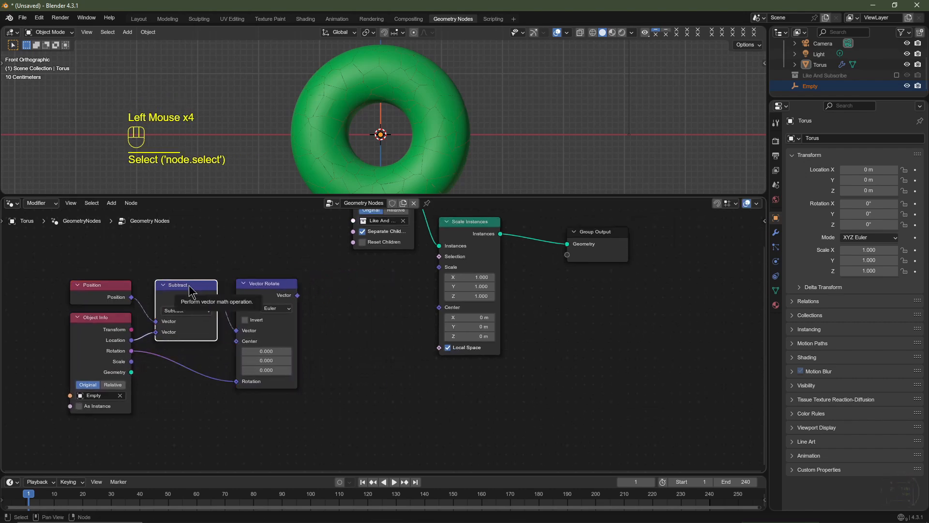
Duplicate the Subtract node after Vector Rotate, change the copy to Dot Product, and feed its first vector from Vector Rotate.
key(shift)
key(shift+d)
click(349, 290)
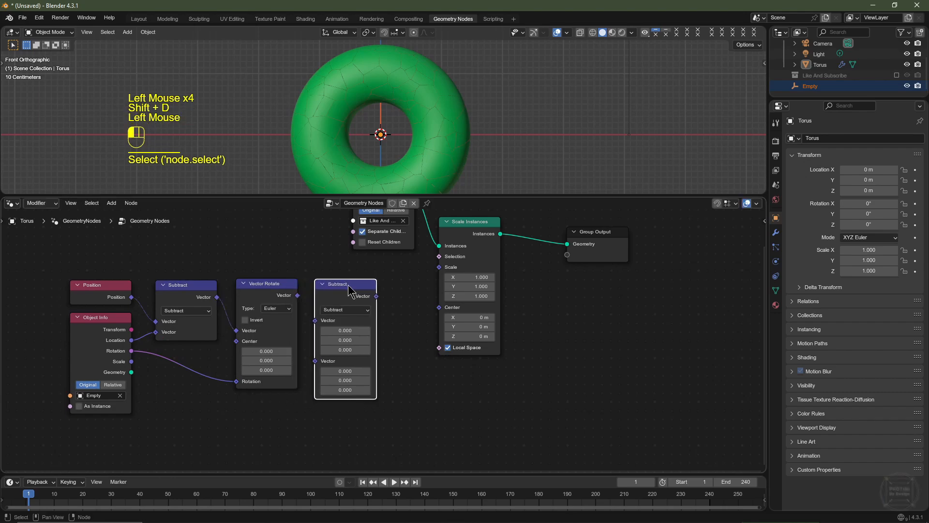
click(357, 310)
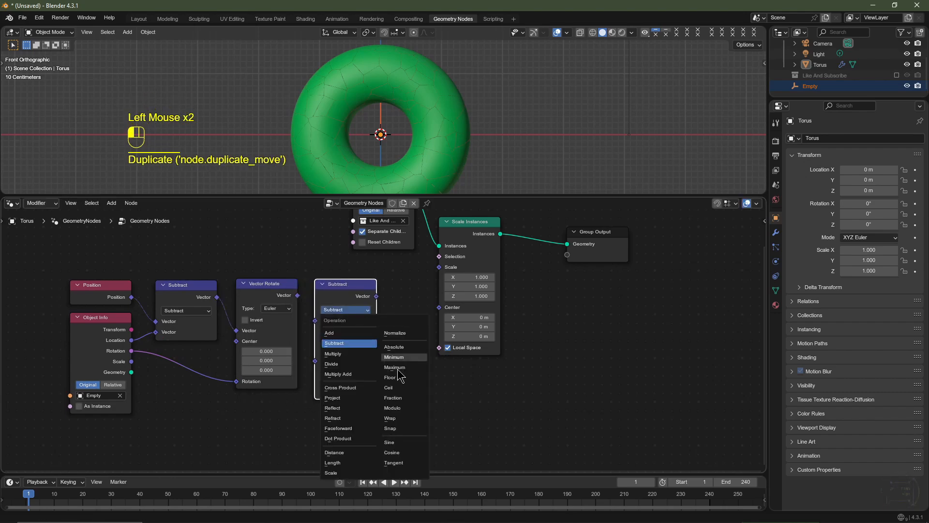
click(339, 438)
drag(298, 296, 315, 320)
Move the whole node chain from Position to Dot Product farther away from Scale Instances.
drag(409, 296, 48, 375)
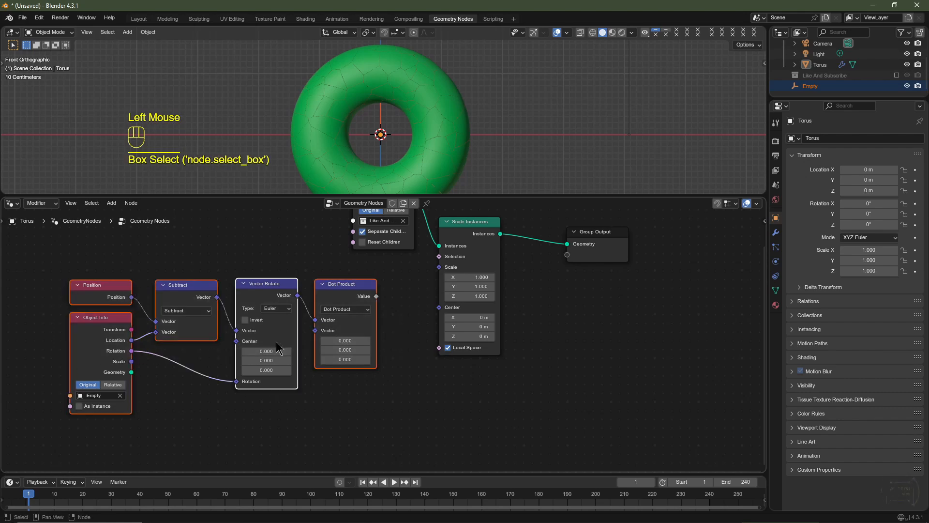
key(g)
click(287, 329)
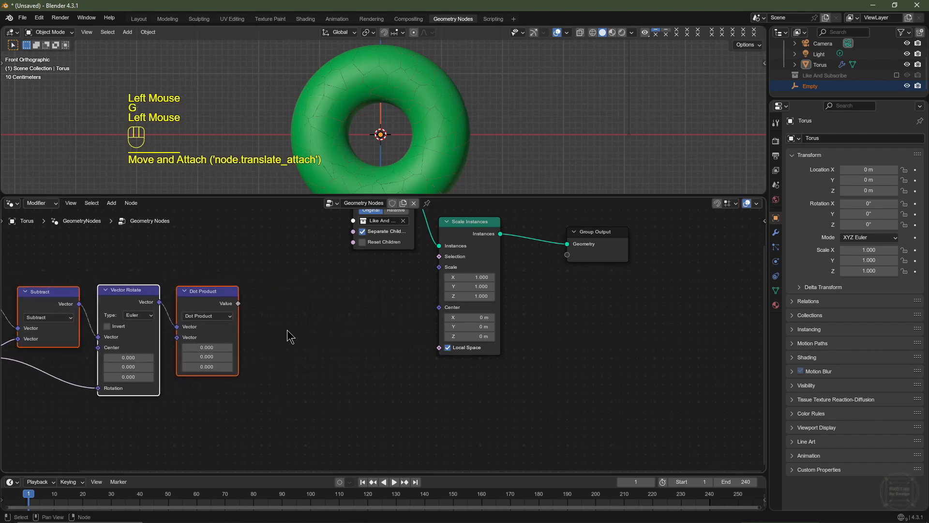
Add a Math node before Scale Instances, set it to Subtract, and set its second value to -0.5.
key(shift+a)
mouse_move(312, 326)
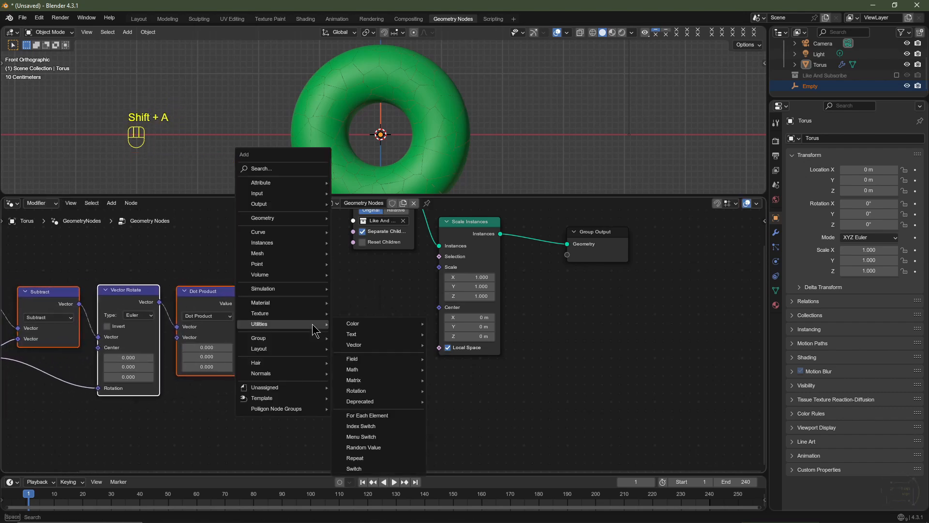
mouse_move(372, 370)
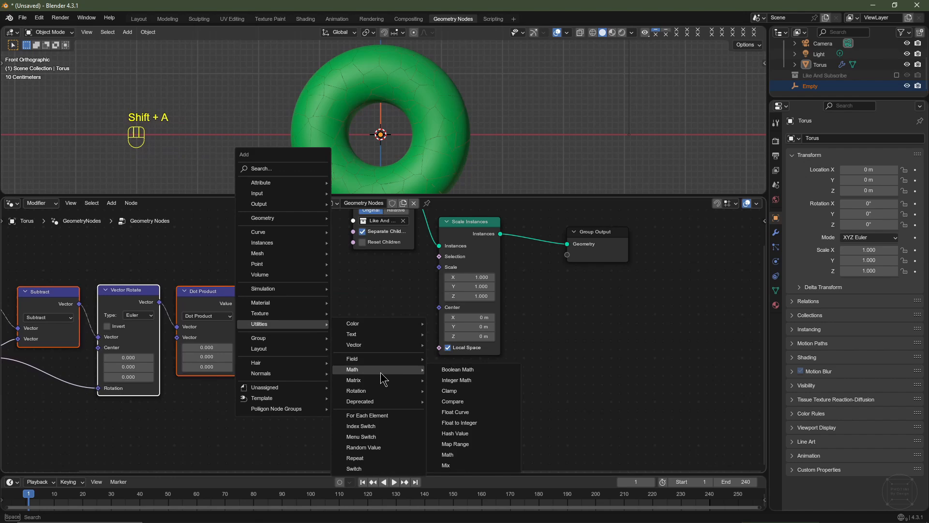
click(460, 409)
click(371, 322)
click(368, 314)
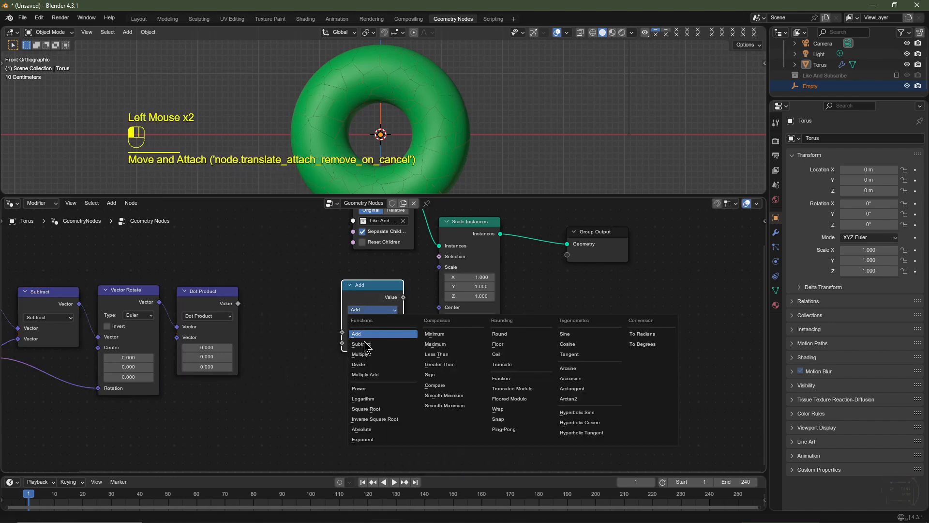
click(382, 332)
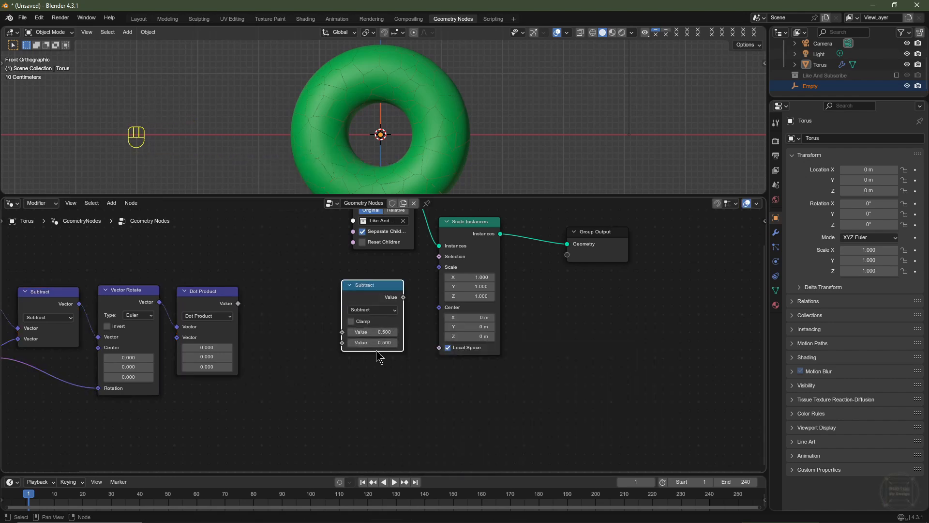
click(376, 343)
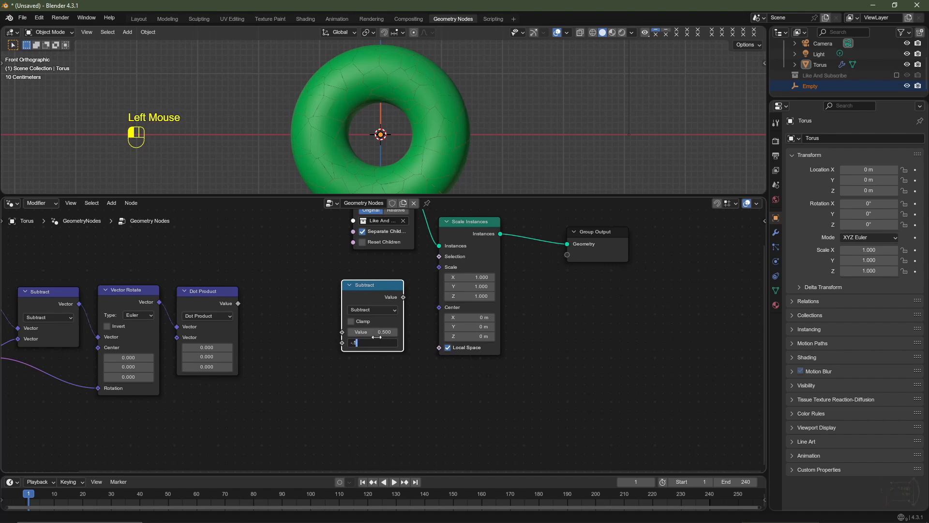
key(Return)
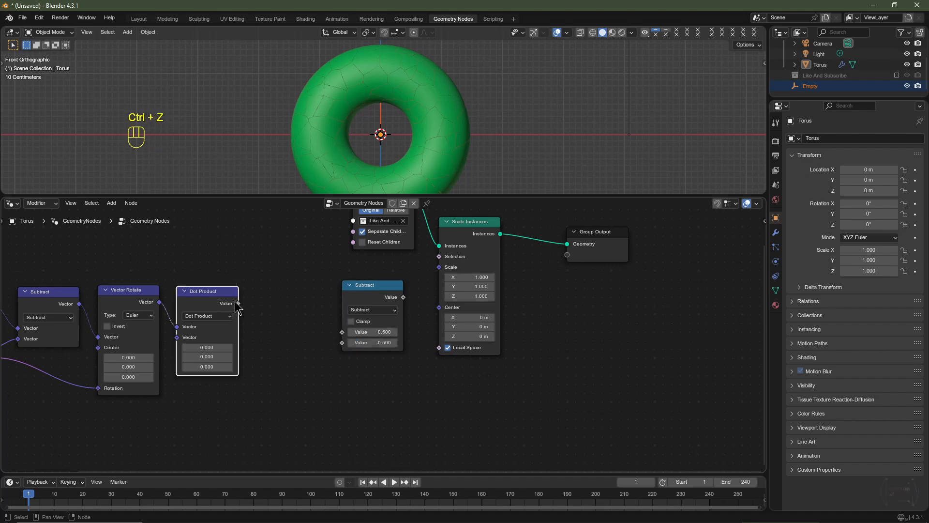
Connect the Dot Product's value to the Math Subtract node's first value and the Subtract result to Scale Instances' Scale.
drag(238, 303, 266, 303)
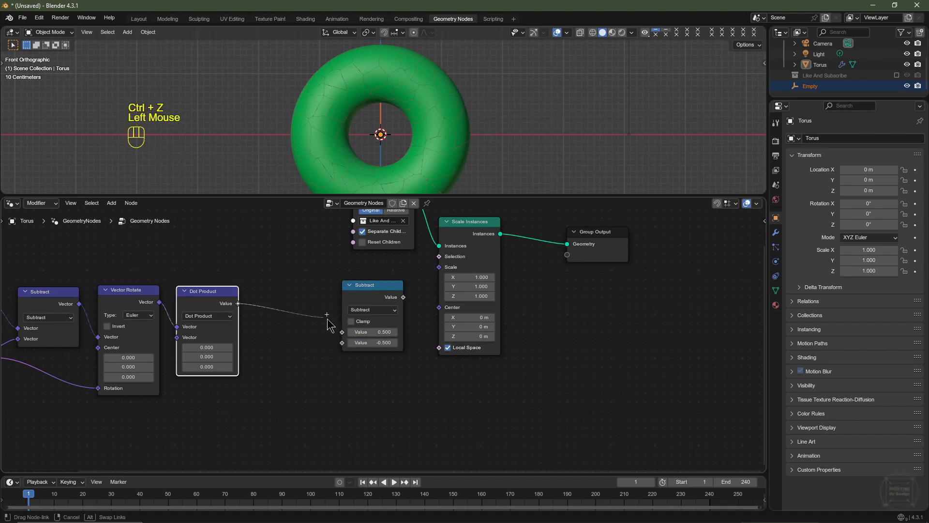
drag(327, 323, 353, 333)
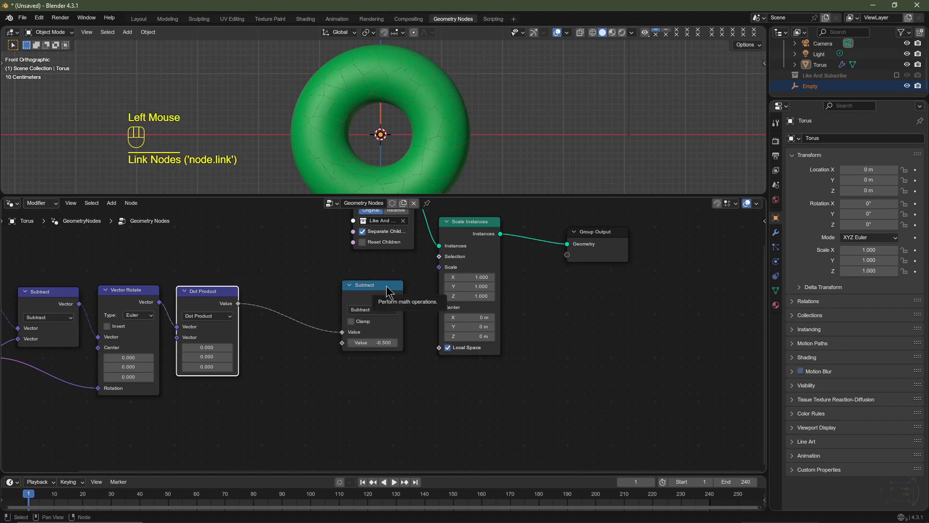
middle_drag(402, 302, 358, 345)
drag(358, 339, 394, 309)
scroll(373, 363, up, 1)
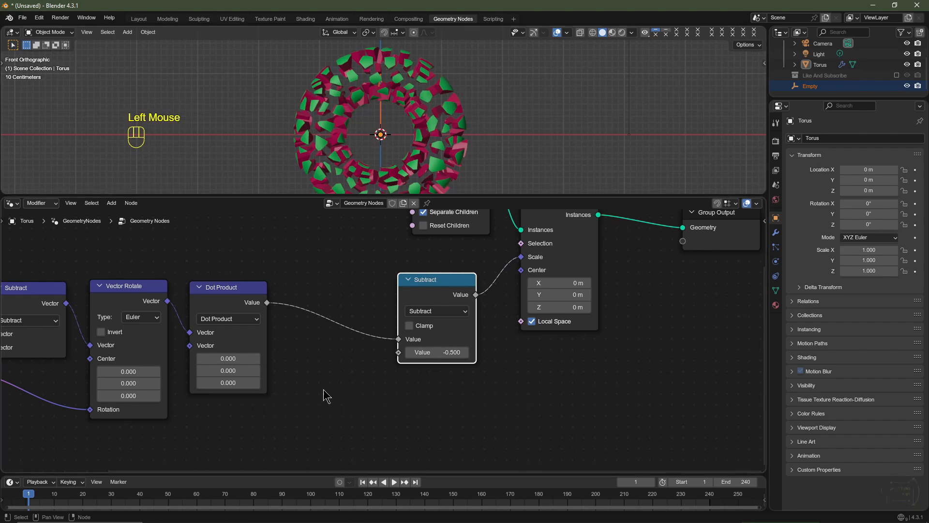
Set the Z component of the Dot Product's second vector to 0.5.
mouse_move(228, 383)
shift+mouse_down()
mouse_move(276, 383)
mouse_move(231, 383)
shift+mouse_up()
key(ctrl+z)
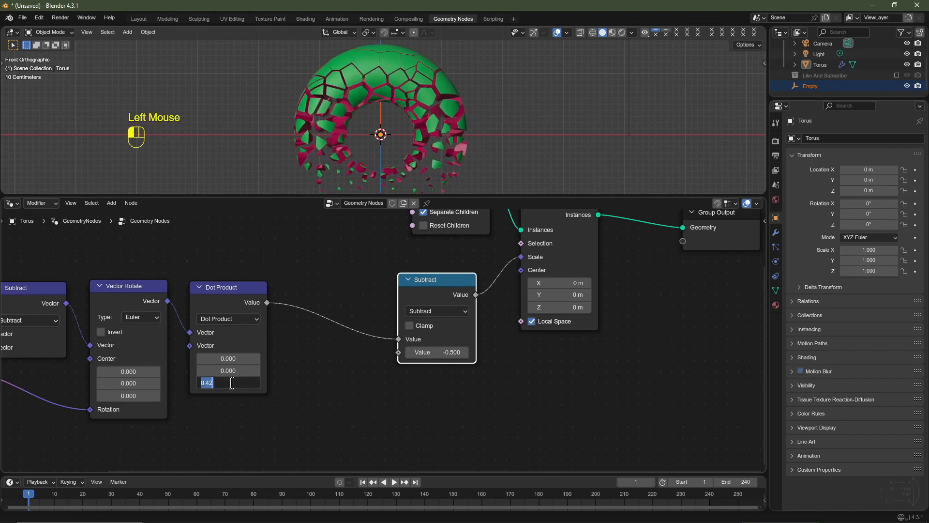
text(0.5)
Select the empty, set its Z rotation to 180°, and vary its Y rotation to test the effect on the torus pieces.
click(384, 127)
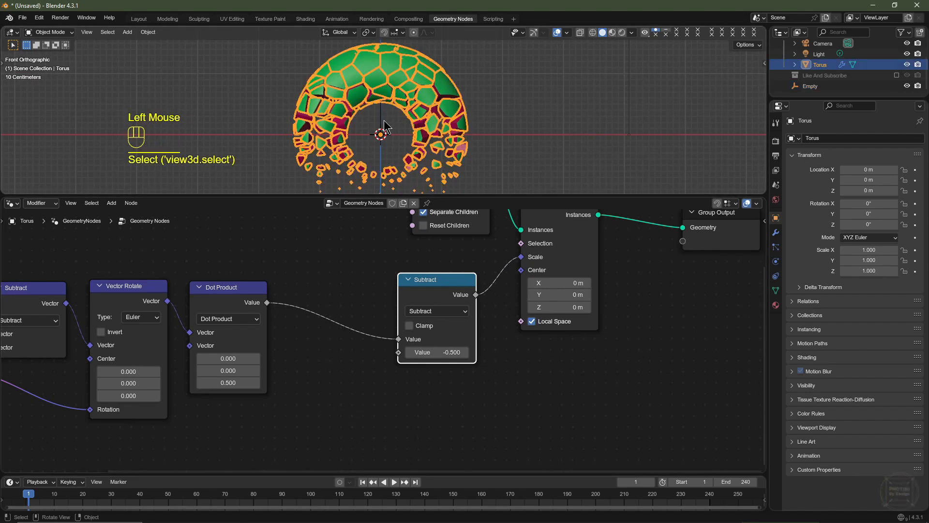
click(383, 127)
mouse_move(869, 214)
mouse_down()
mouse_move(908, 214)
mouse_move(866, 224)
mouse_up()
double_click(866, 226)
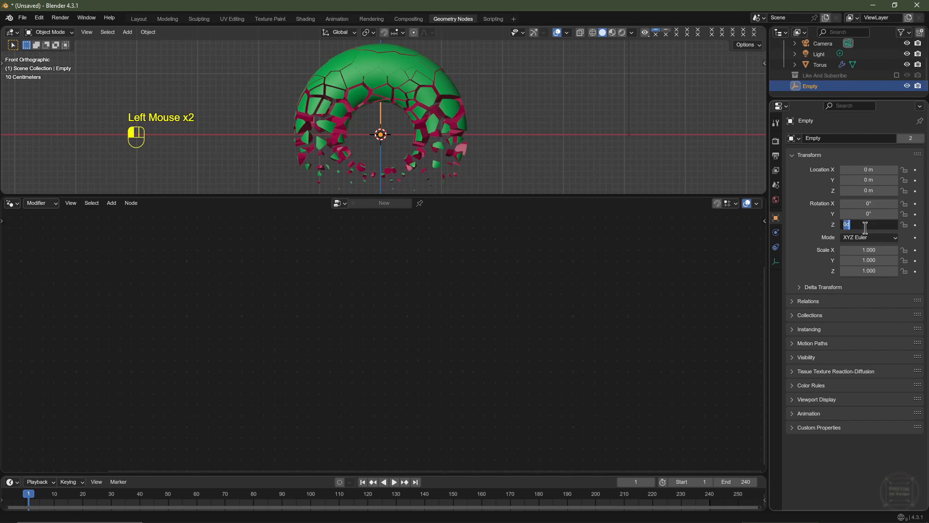
text(180)
key(Return)
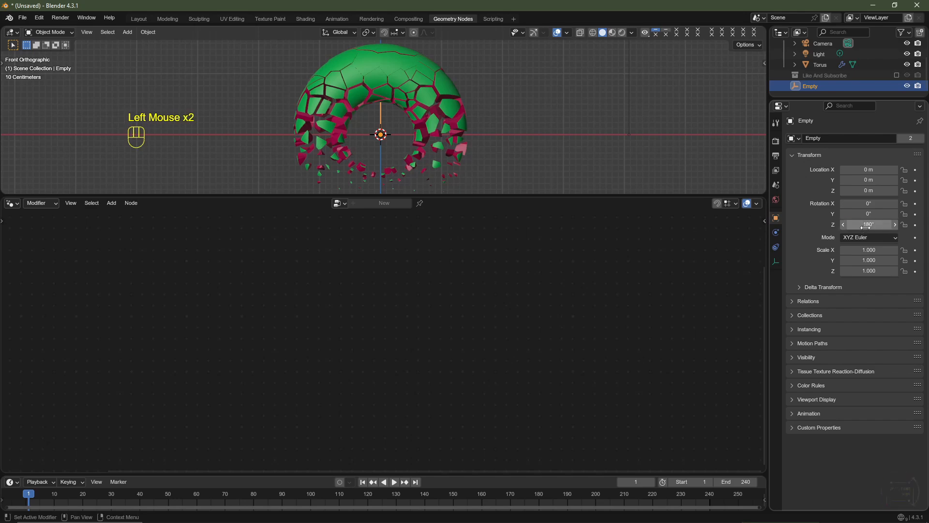
drag(869, 214, 813, 214)
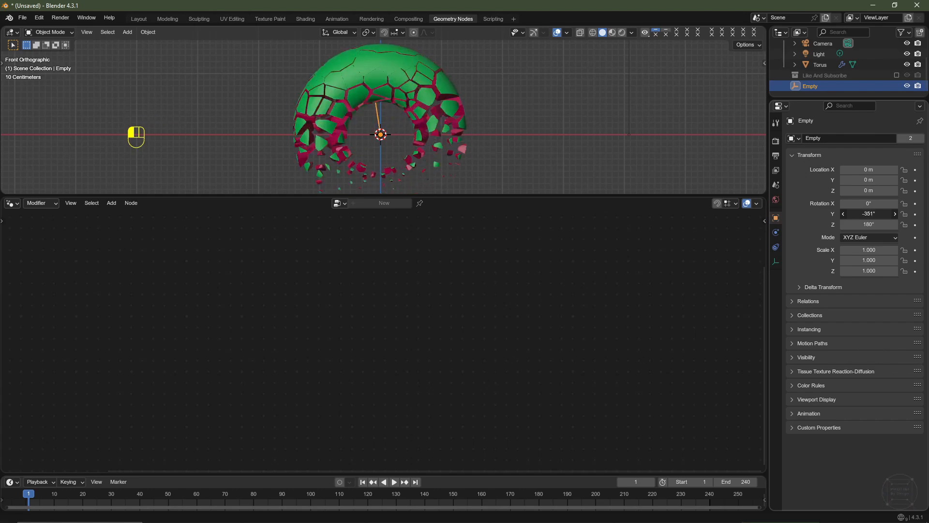
Reselect the torus, make room before Group Output, and insert a Rotate Instances node between Scale Instances and Group Output.
click(450, 110)
middle_drag(406, 400, 232, 439)
drag(486, 247, 644, 241)
key(ctrl+z)
key(ctrl+z)
key(shift+a)
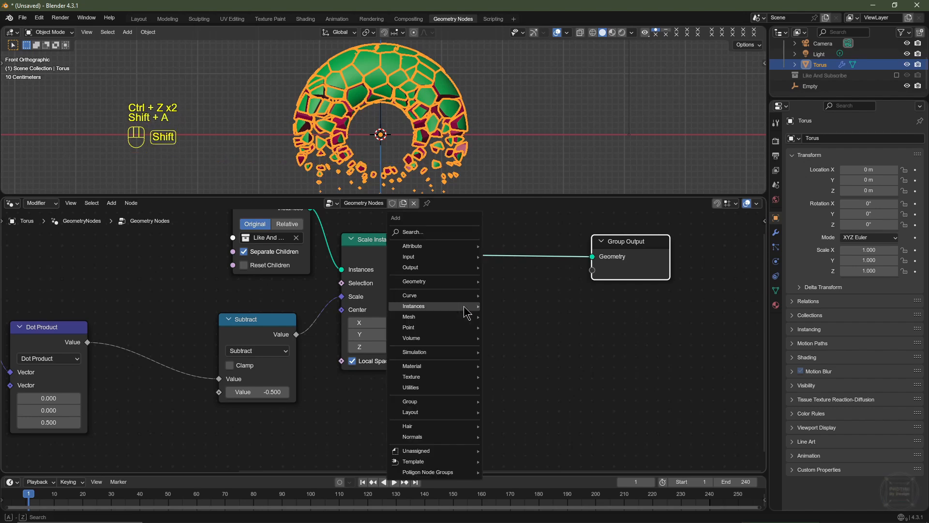
mouse_move(464, 306)
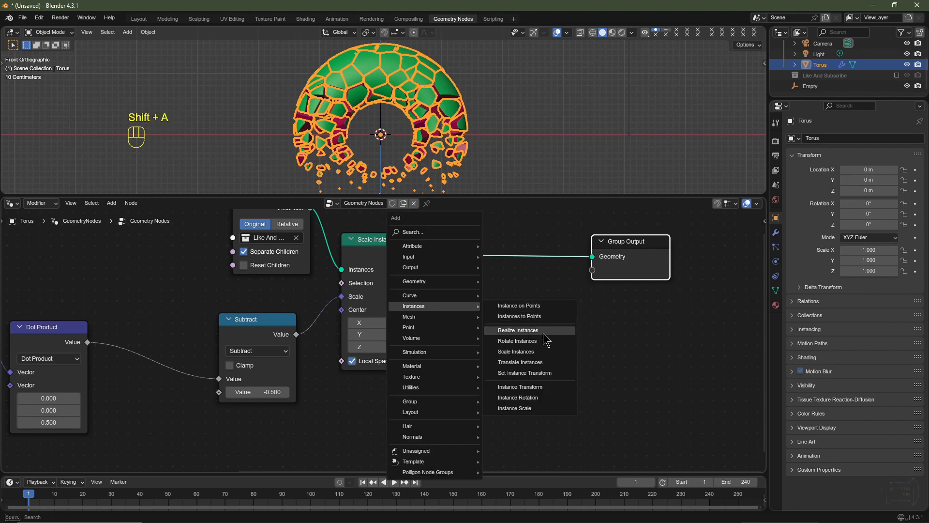
click(523, 342)
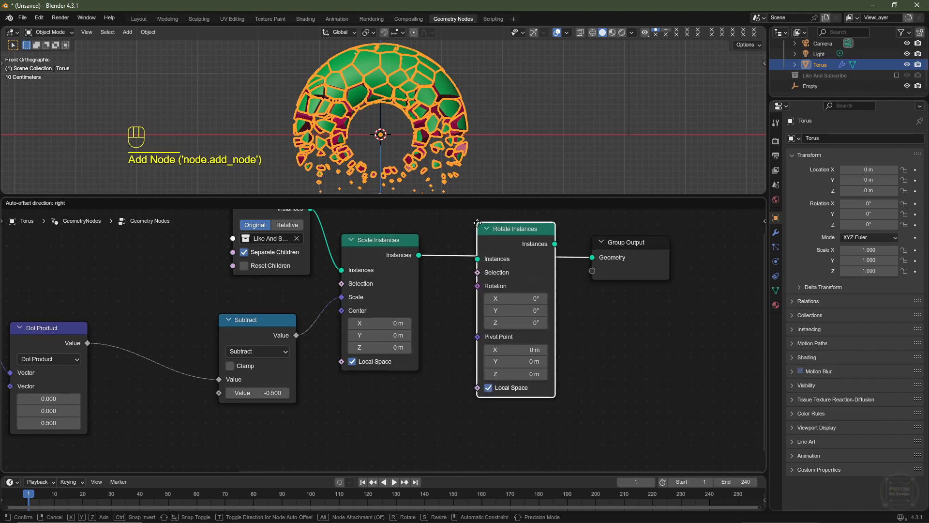
click(472, 278)
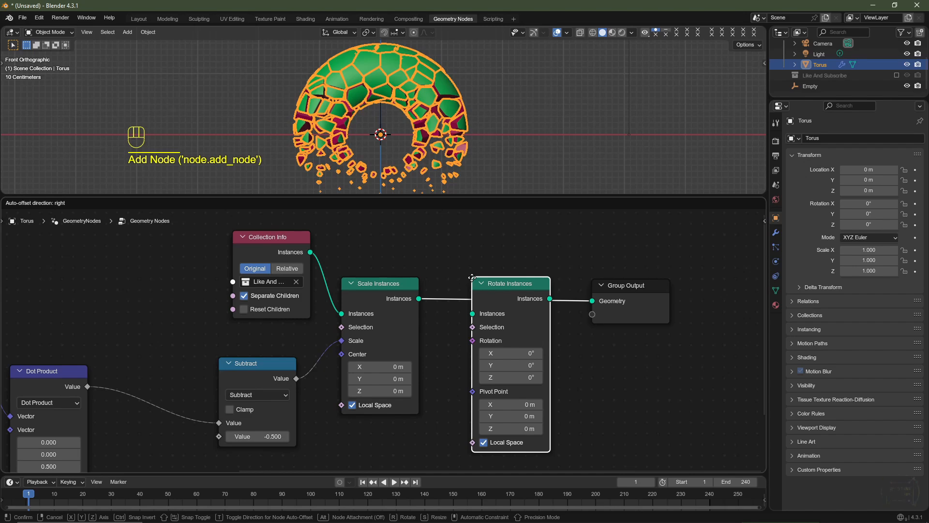
click(473, 278)
Add a Vector Math node below Scale Instances and set its operation to Scale.
middle_drag(558, 380, 615, 284)
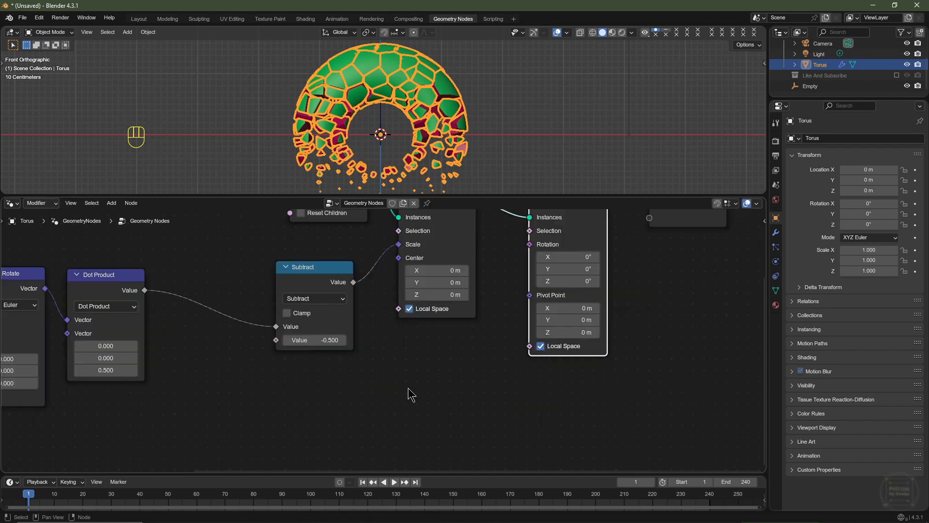
key(shift+a)
mouse_move(403, 426)
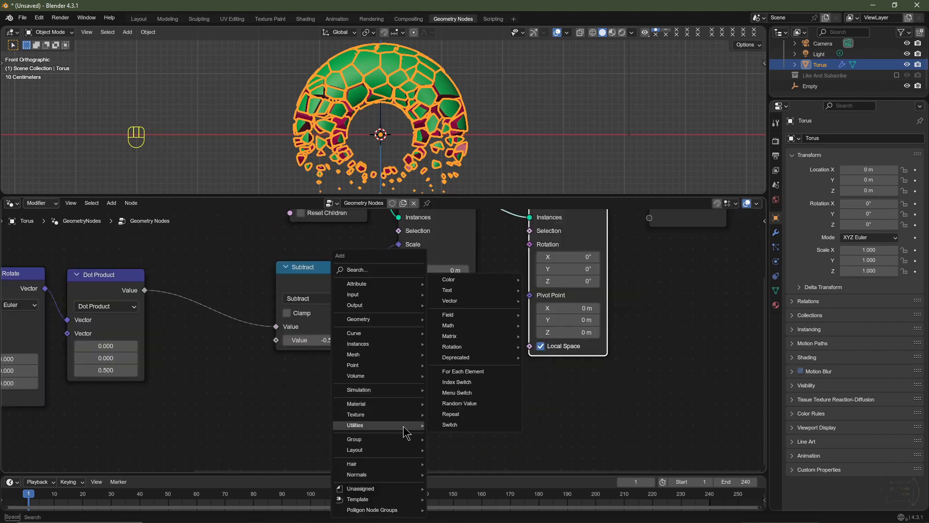
mouse_move(474, 302)
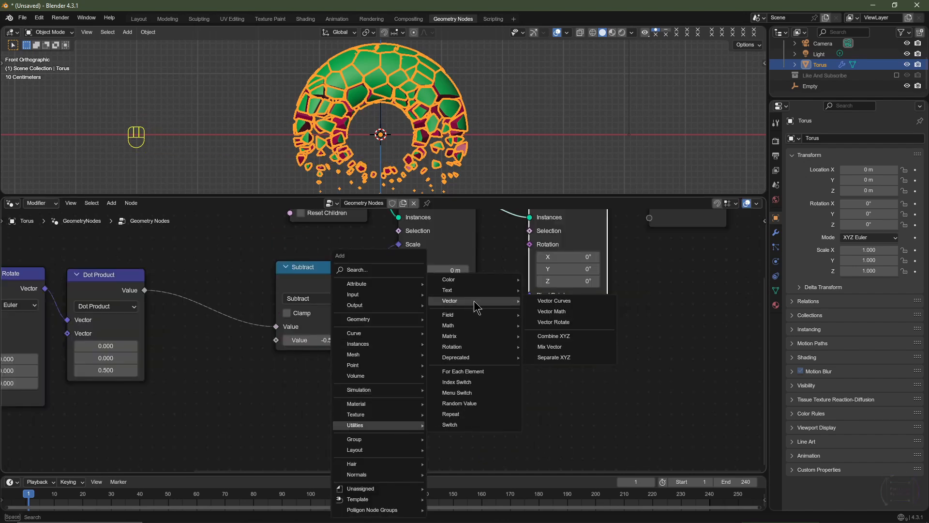
click(551, 312)
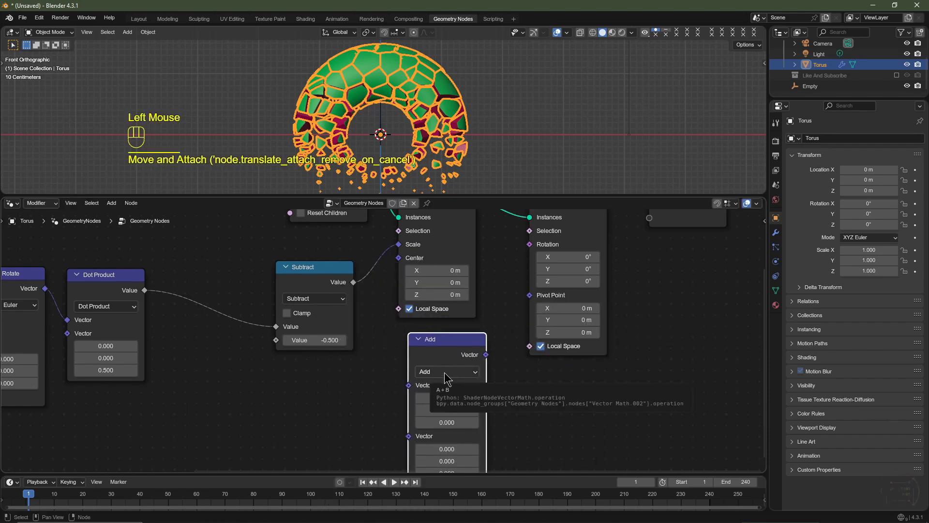
click(445, 372)
click(441, 358)
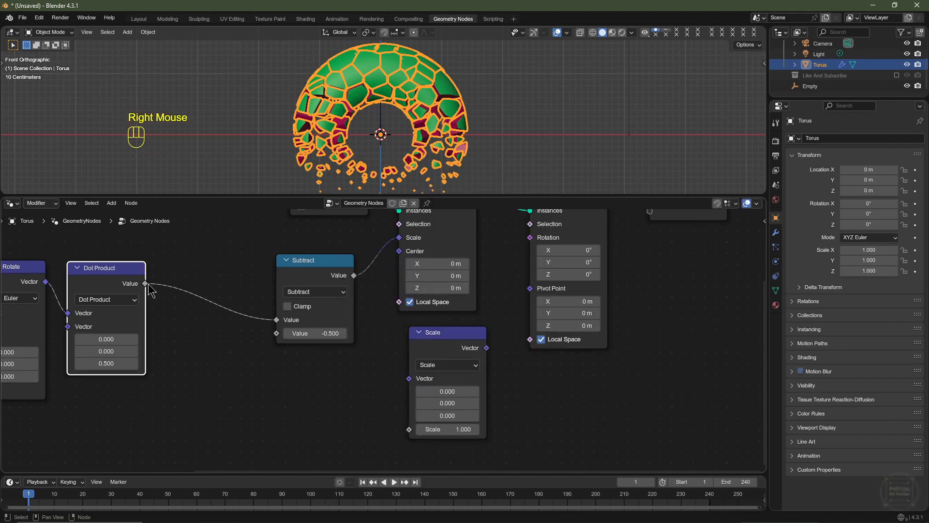
Feed the Dot Product's value into the vector Scale node and its result into Rotate Instances' Rotation, trying out different vector values.
drag(144, 283, 410, 430)
middle_drag(506, 363, 472, 366)
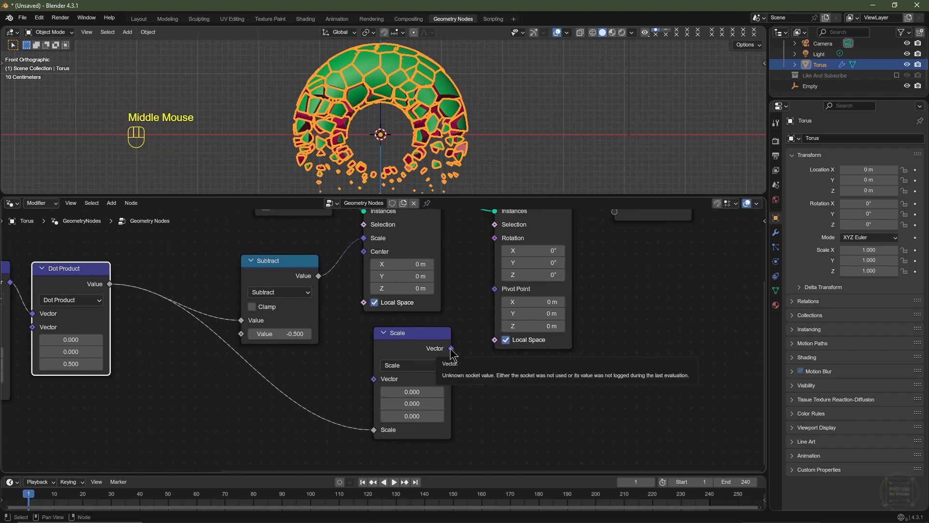
drag(450, 348, 475, 298)
drag(488, 253, 495, 237)
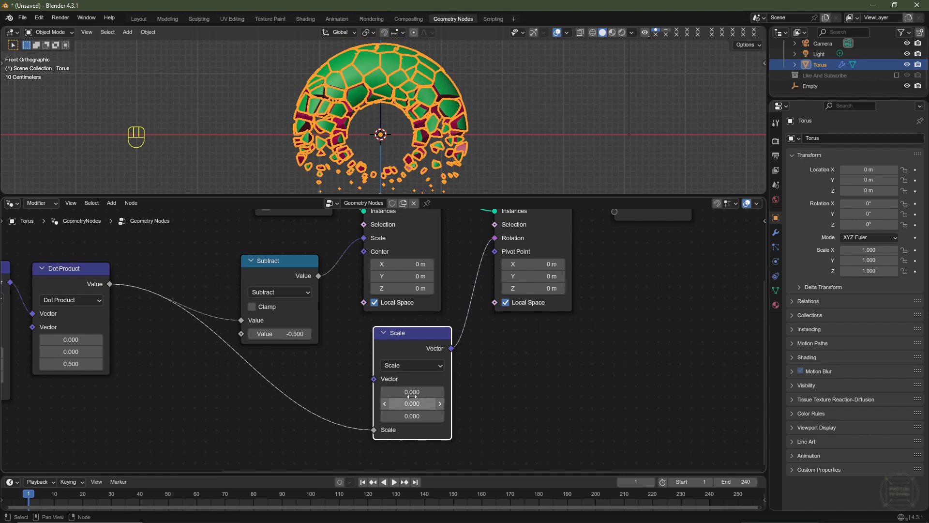
drag(412, 392, 412, 416)
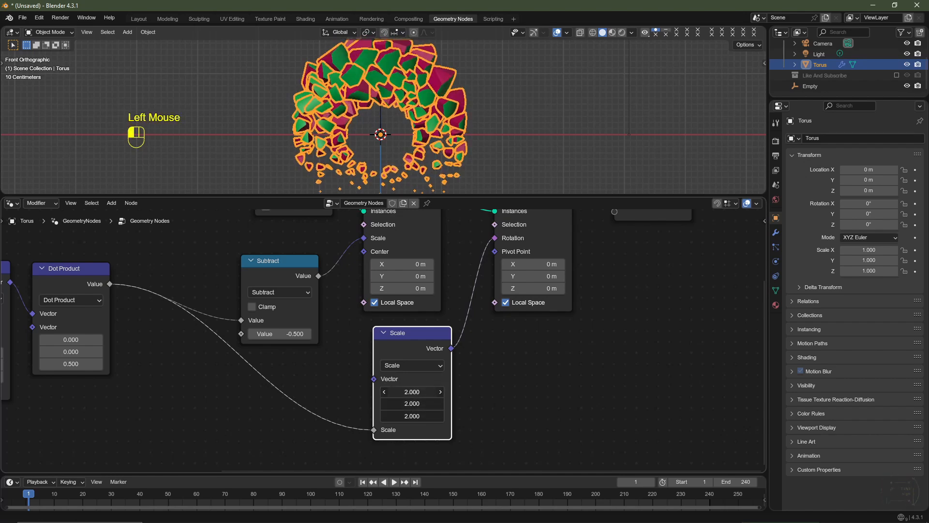
Add a Random Value node before the vector Scale node and set its data type to Vector.
middle_drag(299, 396, 338, 373)
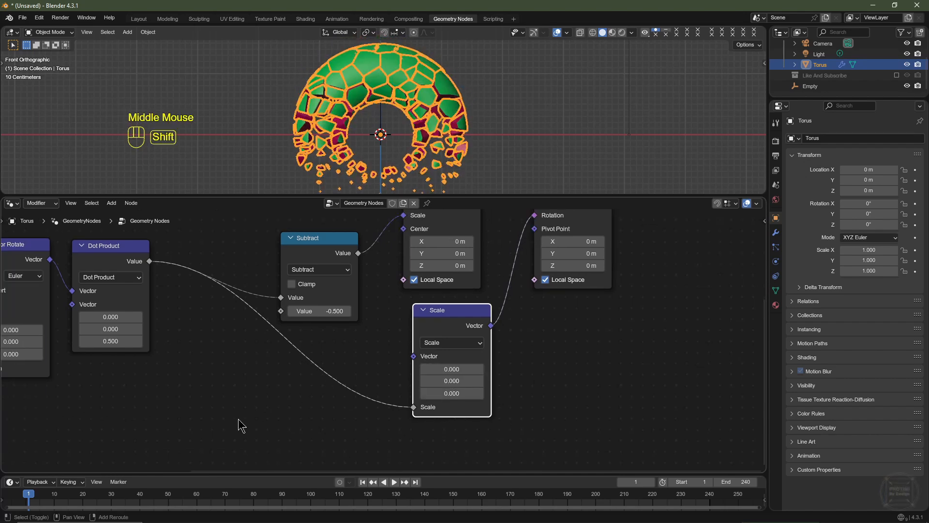
key(shift+a)
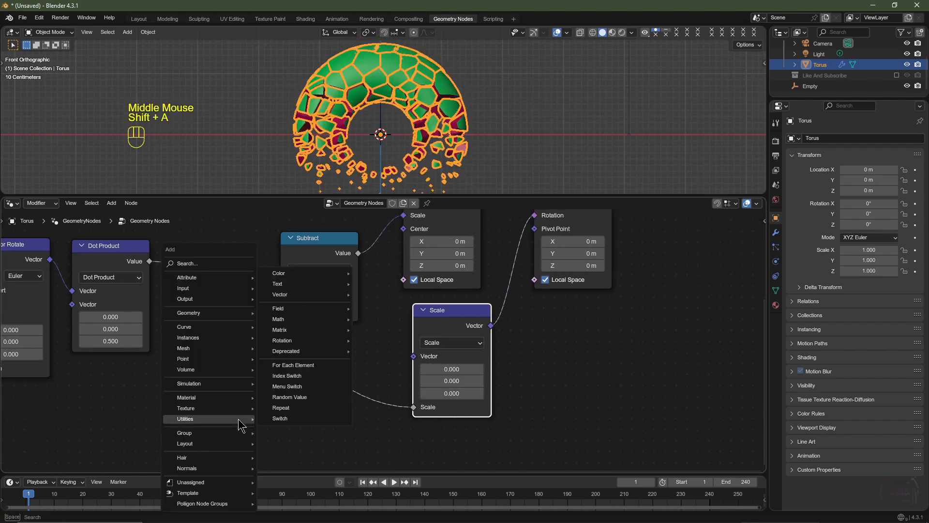
click(289, 397)
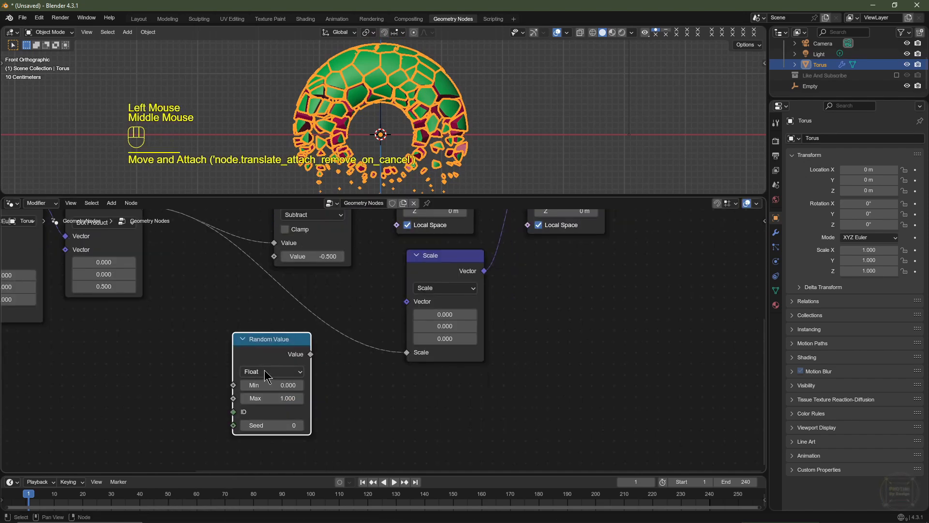
click(266, 373)
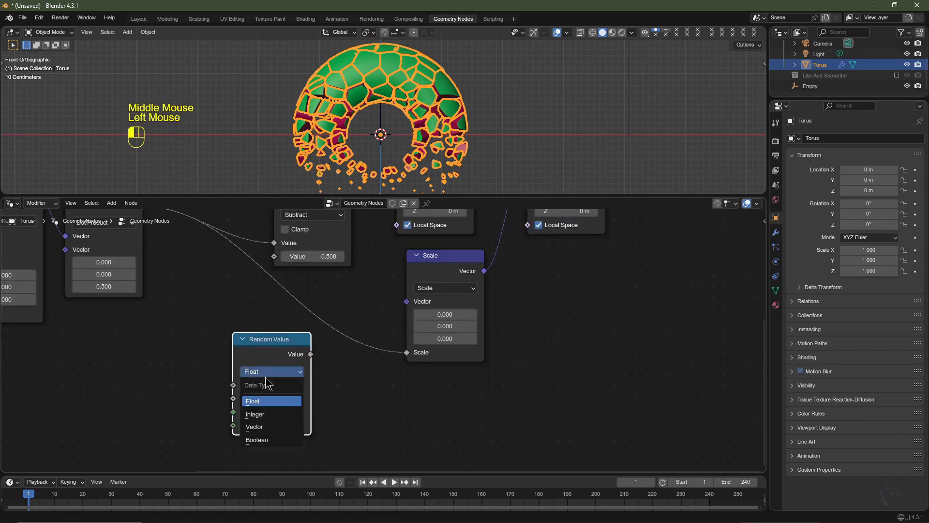
click(268, 427)
middle_drag(269, 399, 271, 364)
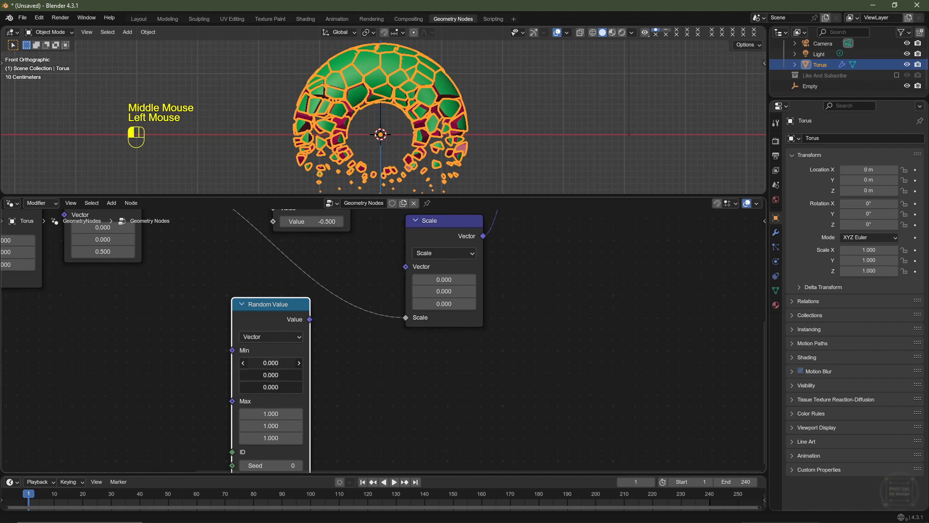
Set all Min components of the Random Value node to -1 and connect its Value to the vector Scale node's Vector input.
click(271, 364)
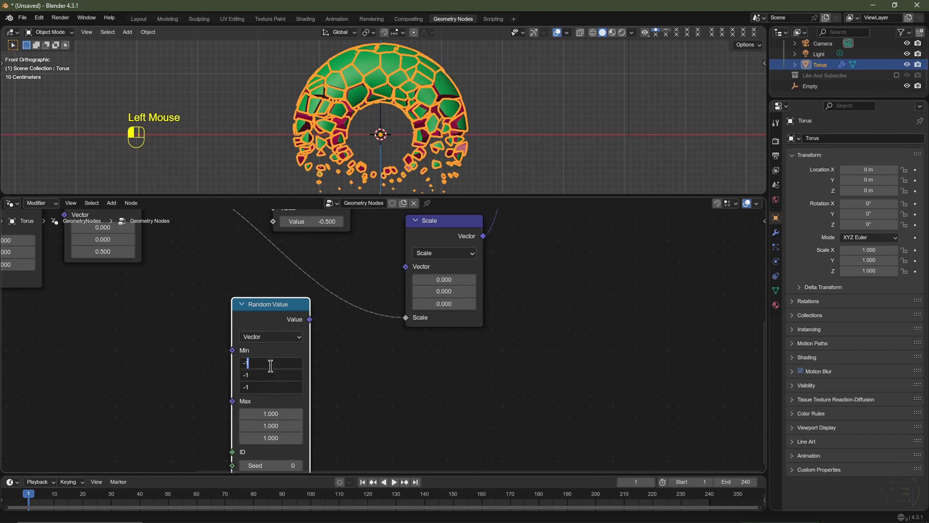
text(-1)
key(Return)
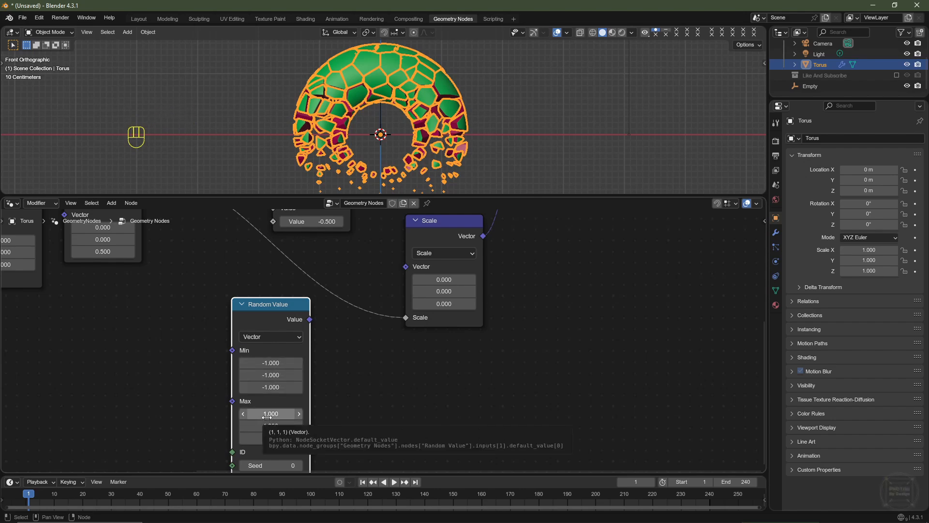
mouse_move(332, 428)
middle_down()
mouse_move(328, 388)
mouse_move(321, 421)
middle_up()
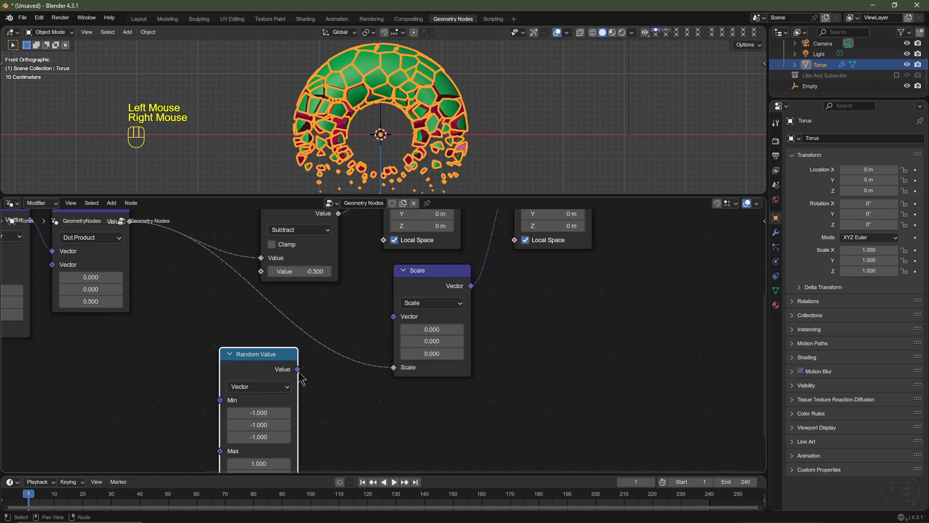
drag(298, 370, 385, 337)
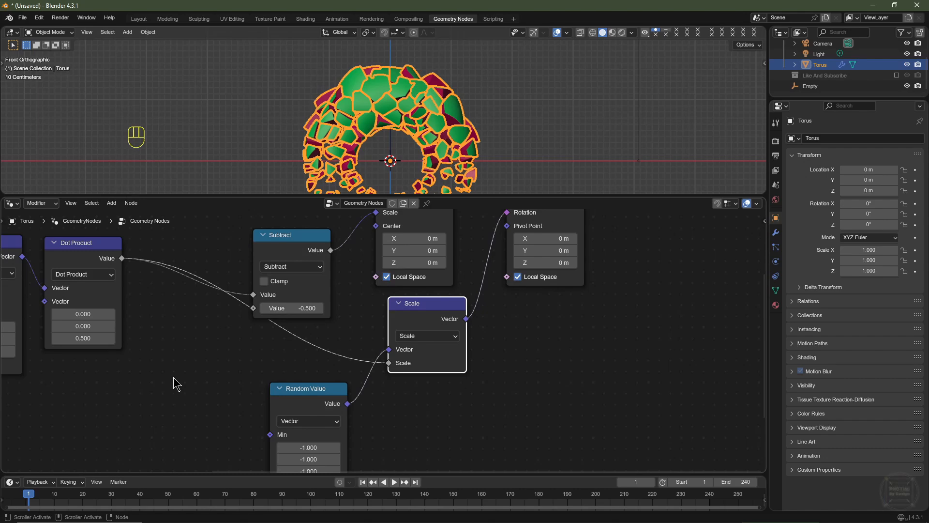
Add a Map Range node and insert it on the link between the Dot Product and the vector Scale node's Scale input.
key(shift+a)
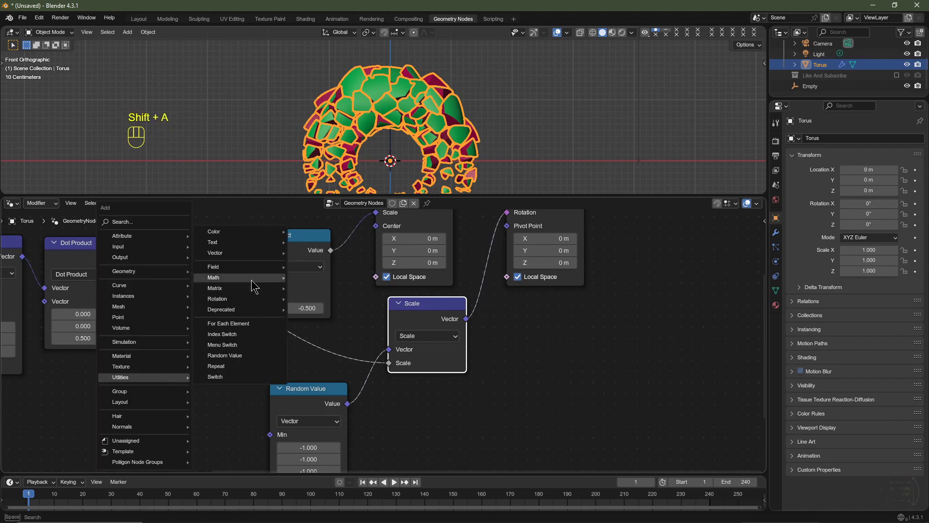
mouse_move(255, 284)
click(324, 354)
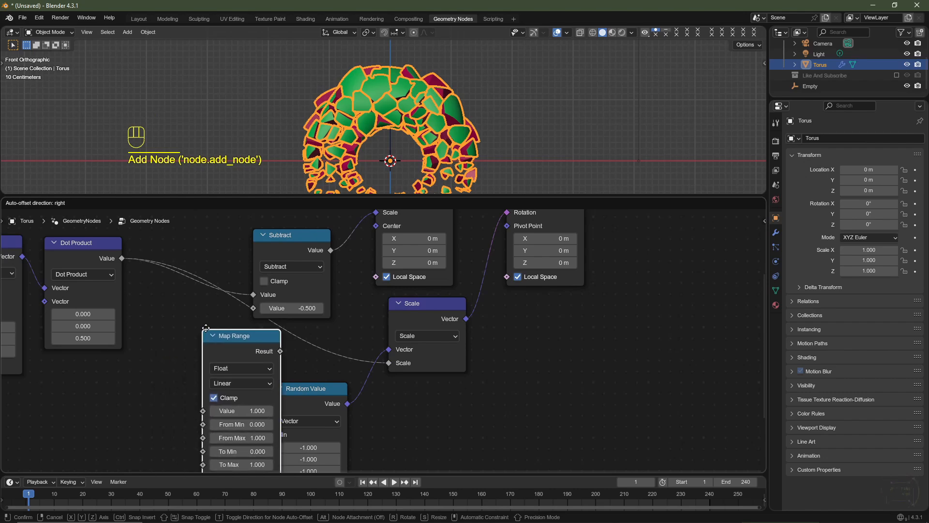
click(214, 320)
drag(232, 340, 192, 352)
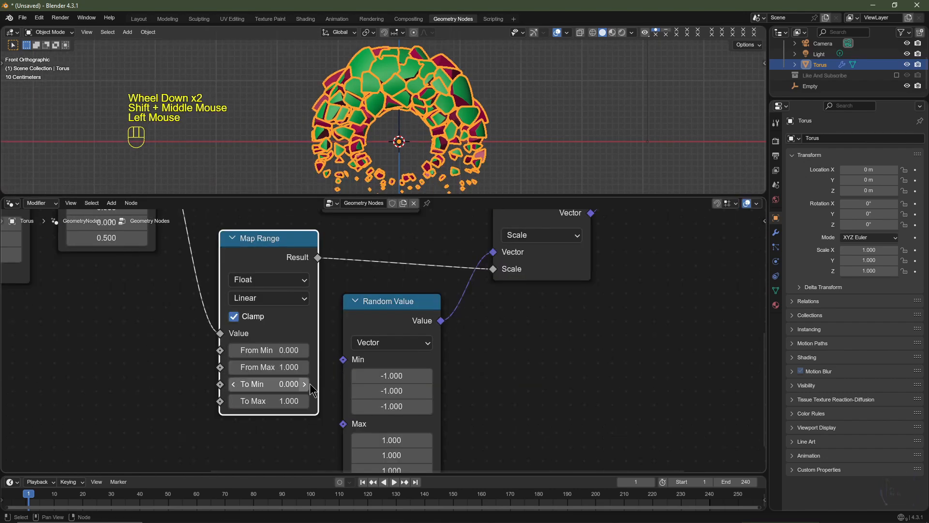
Set the Map Range node's From Min to 0.5, From Max to -2 and To Max to tau.
mouse_move(282, 368)
mouse_down()
mouse_move(232, 368)
mouse_move(291, 368)
mouse_up()
click(279, 369)
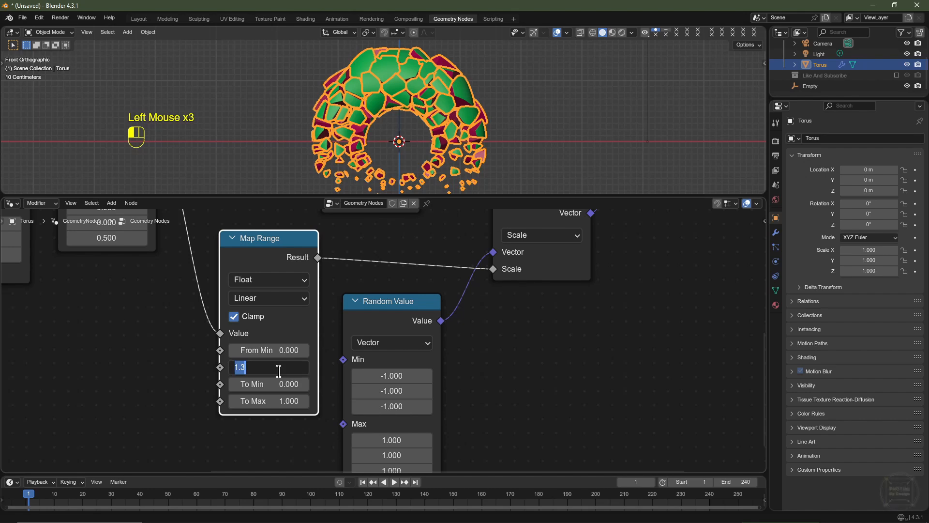
text(-2)
key(Return)
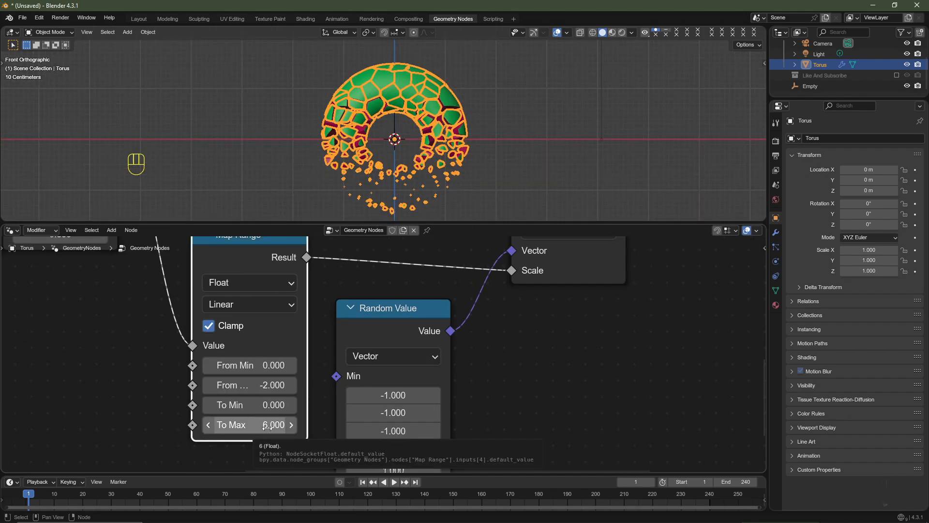
click(267, 426)
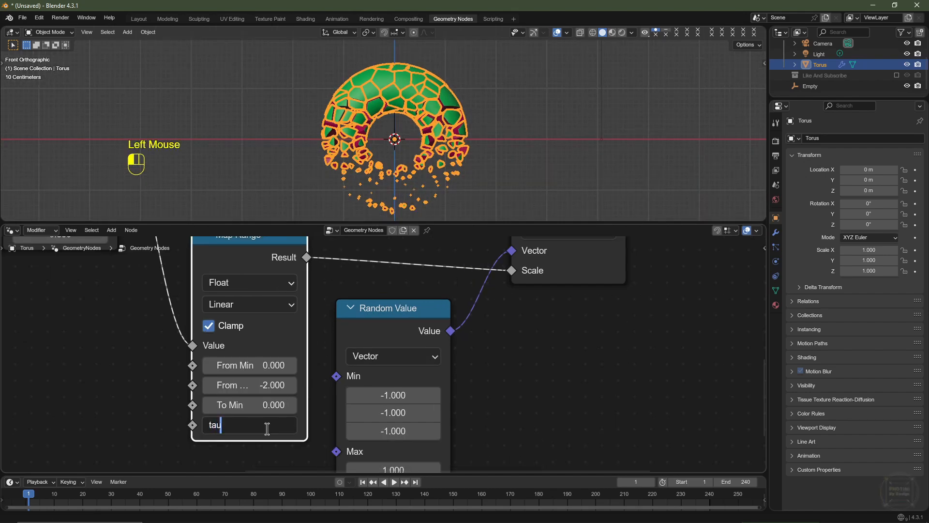
text(tau)
key(Return)
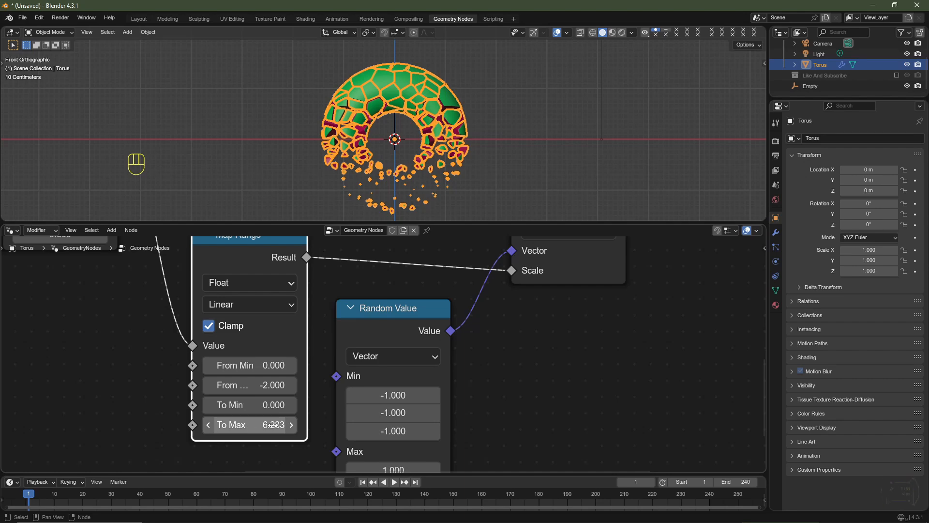
click(274, 366)
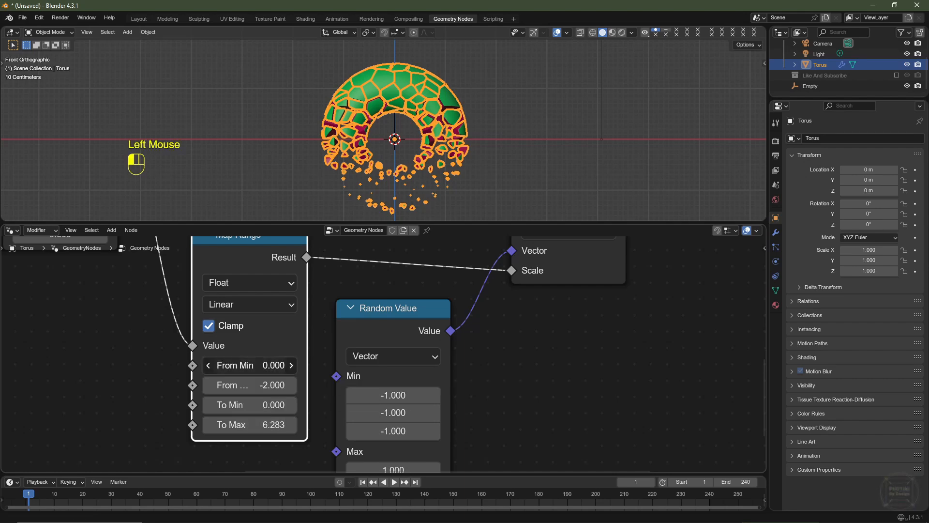
drag(274, 365, 298, 366)
Pin the geometry node tree, select the empty, and try out different Y rotations on it.
click(427, 231)
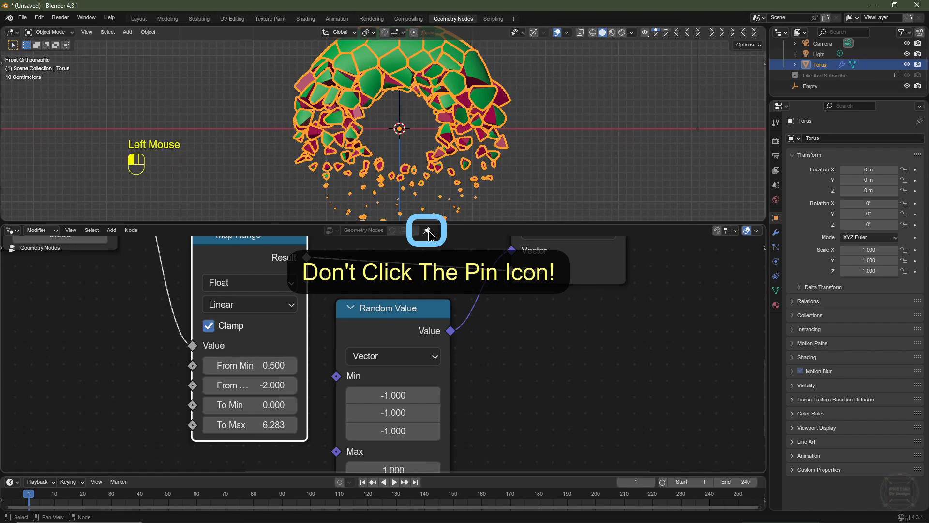
scroll(427, 247, down, 4)
middle_drag(416, 295, 438, 349)
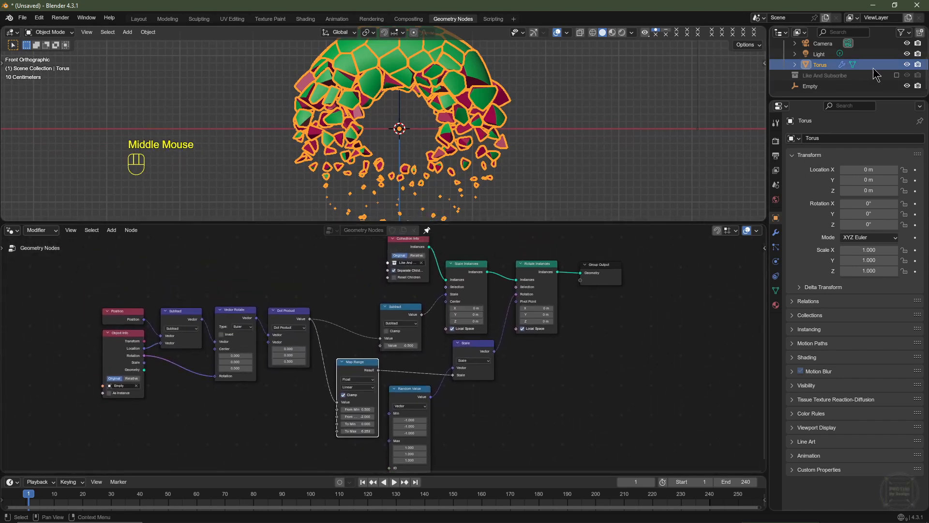
click(814, 87)
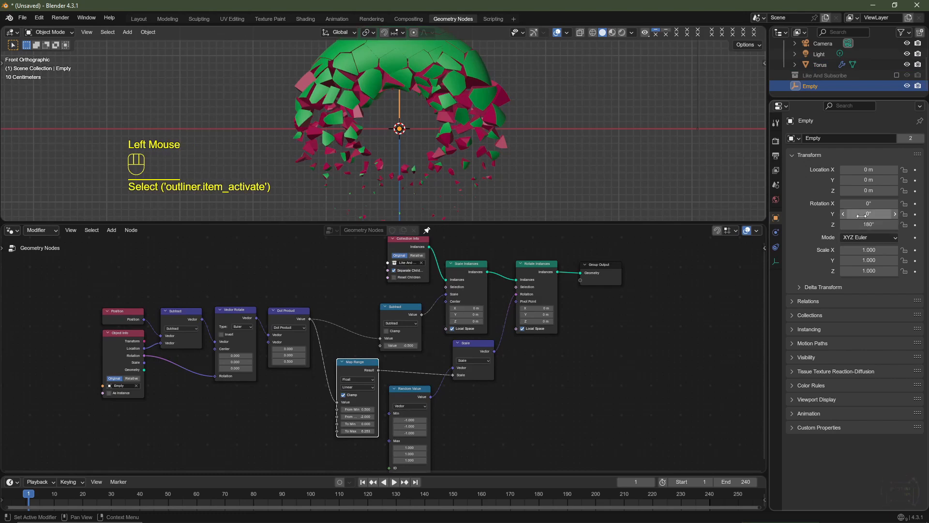
drag(869, 213, 928, 213)
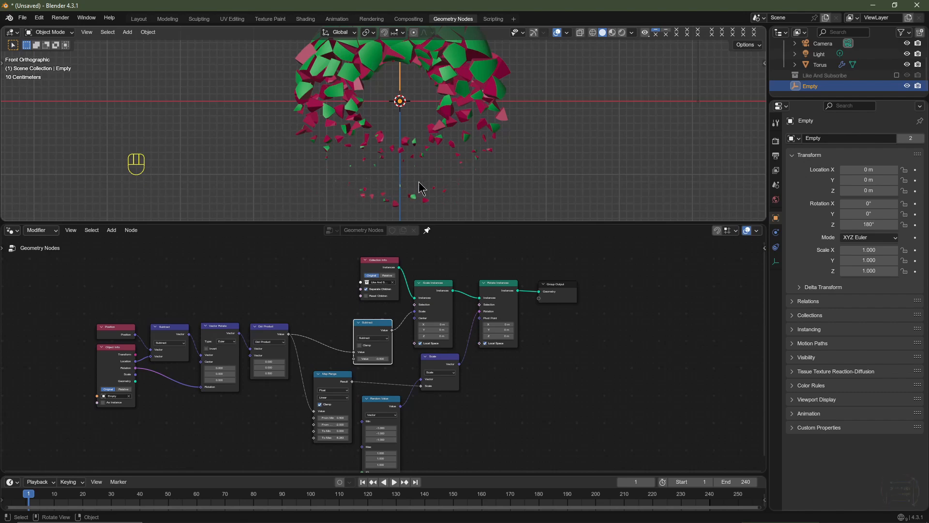
Enable Clamp on the Subtract node and, after trying nearby offsets, set its second value to -0.25.
shift+middle_drag(419, 186, 417, 197)
scroll(432, 381, up, 5)
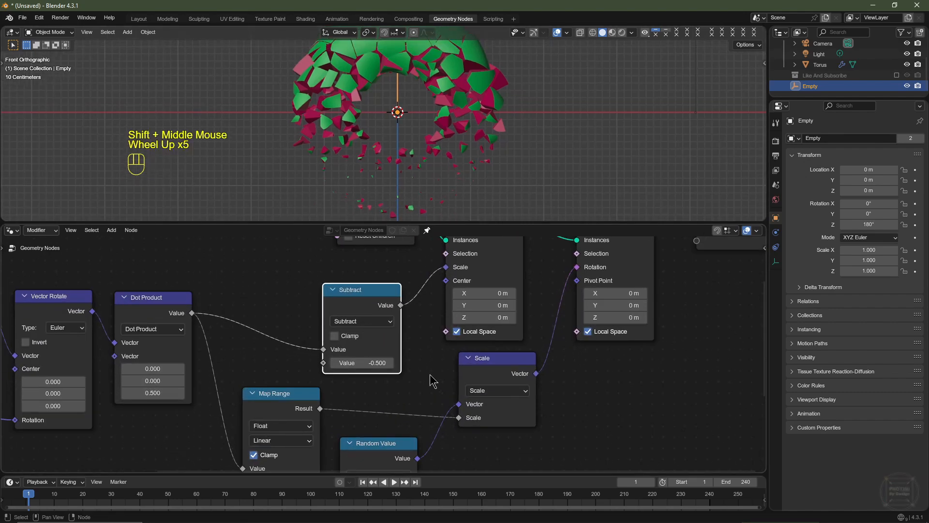
click(335, 336)
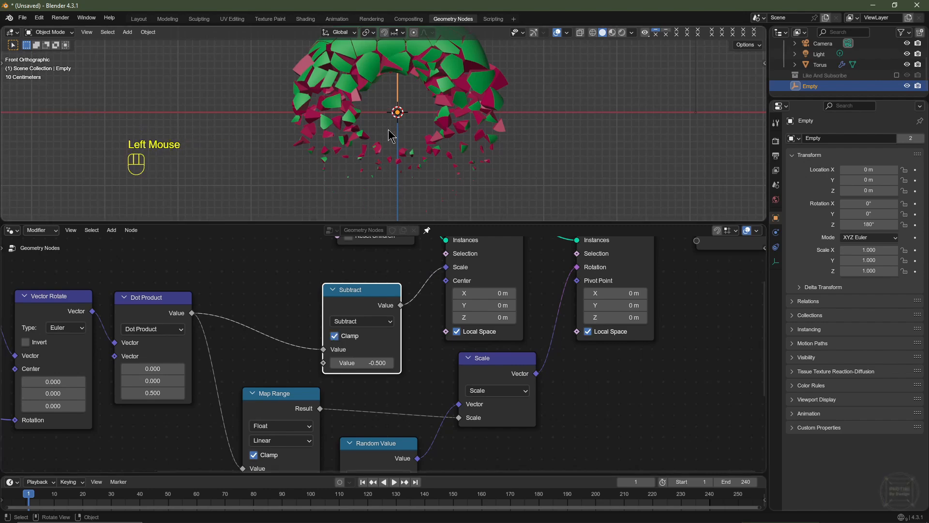
click(334, 364)
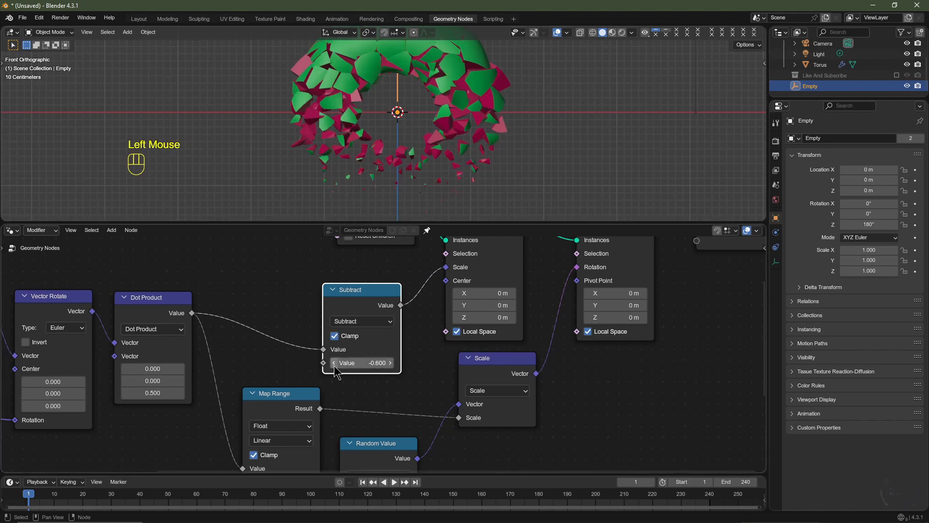
click(391, 364)
click(391, 363)
click(391, 363)
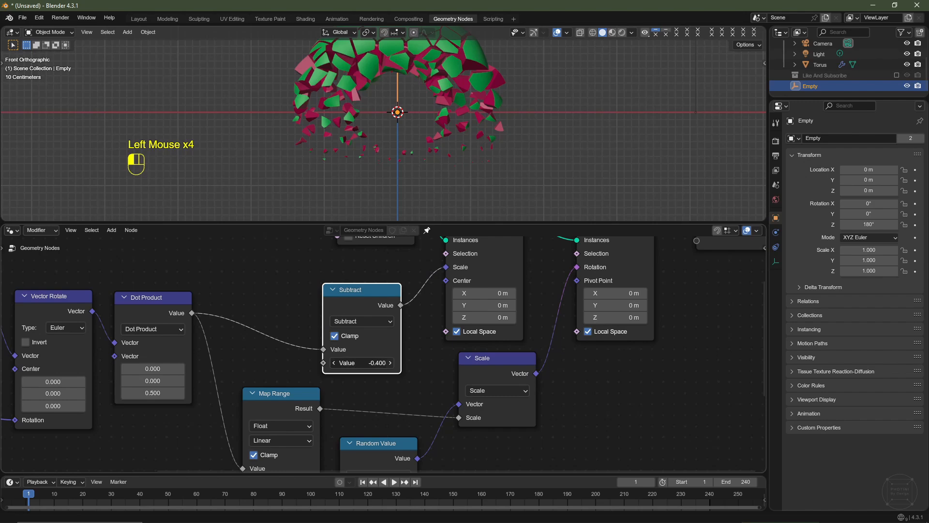
click(391, 363)
click(373, 363)
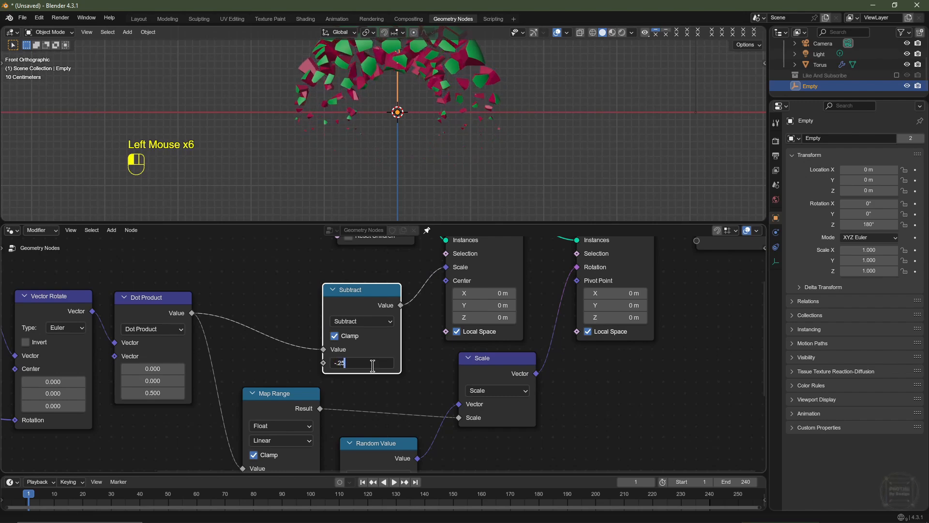
text(-.25)
key(Return)
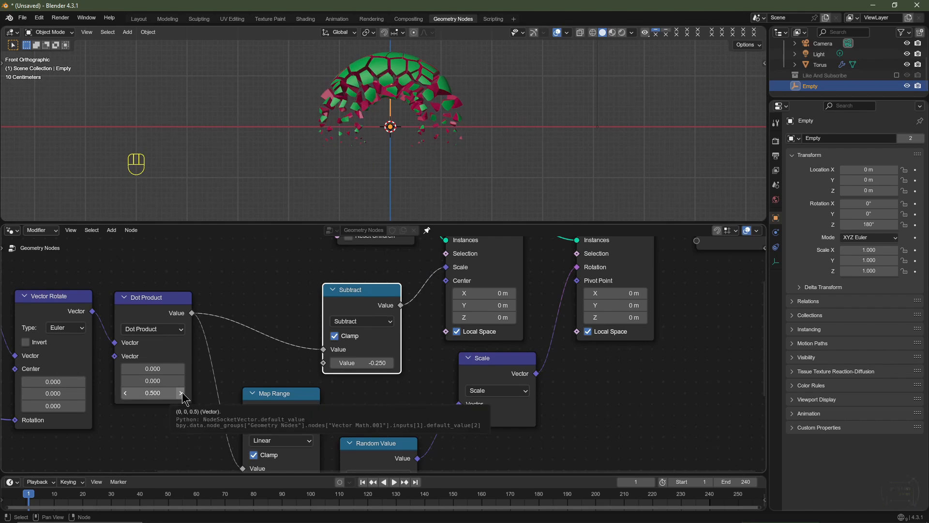
Set the third component of the Dot Product node's vector to 0.75.
click(181, 394)
click(181, 393)
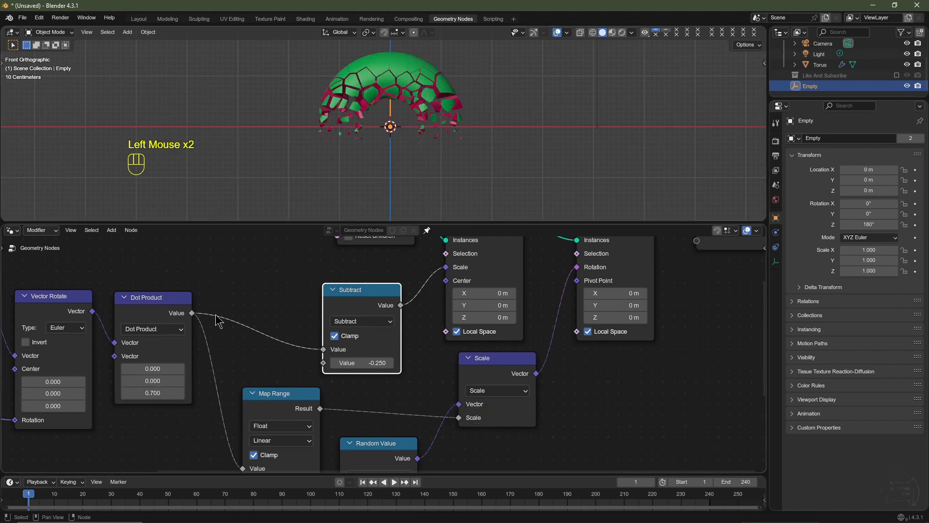
click(161, 394)
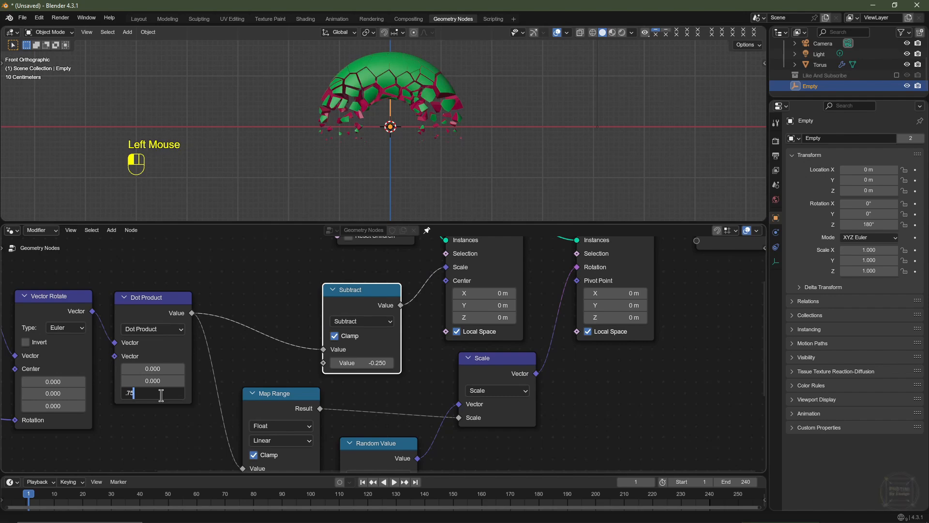
key(Return)
Inspect the torus from the front and try rotating the empty around Y, cancelling the rotation.
scroll(404, 167, up, 4)
middle_drag(390, 119, 429, 159)
key(KP_1)
scroll(431, 137, down, 3)
click(814, 86)
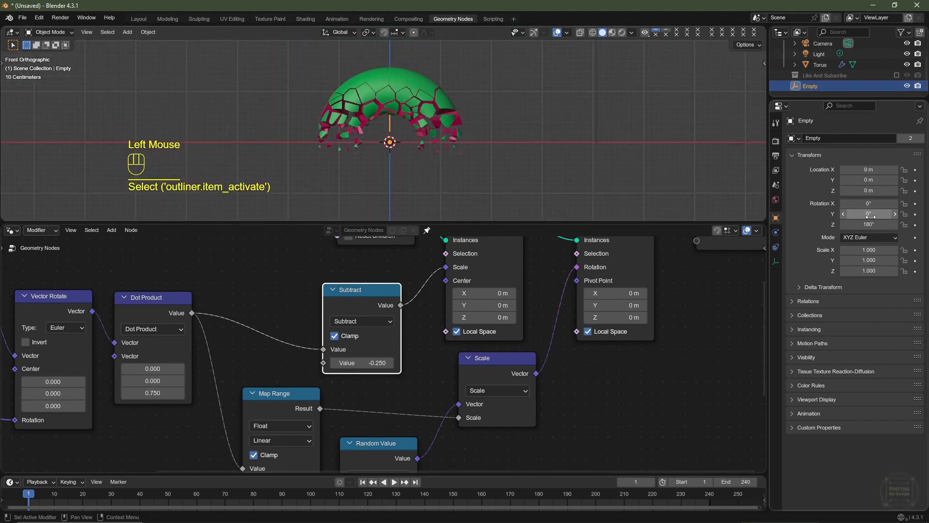
mouse_move(870, 215)
mouse_down()
mouse_move(927, 215)
mouse_move(862, 215)
mouse_up()
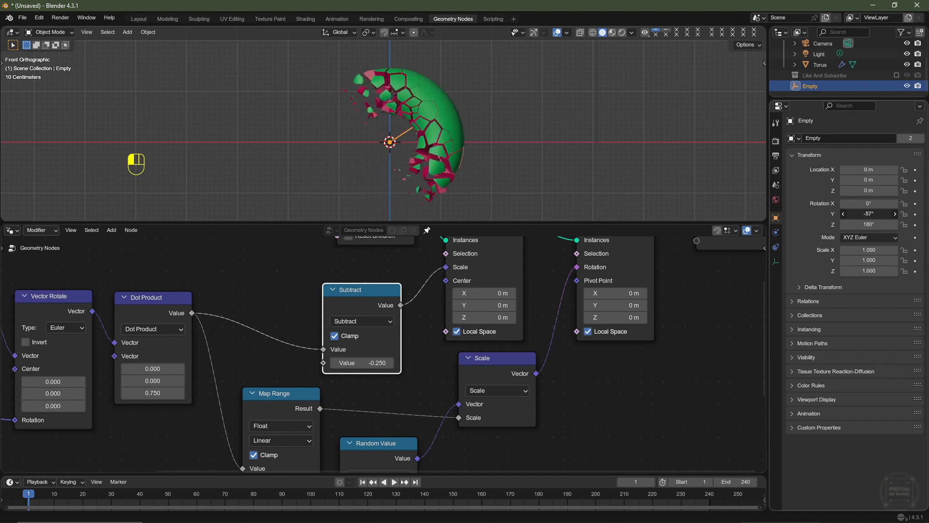
right_click(870, 215)
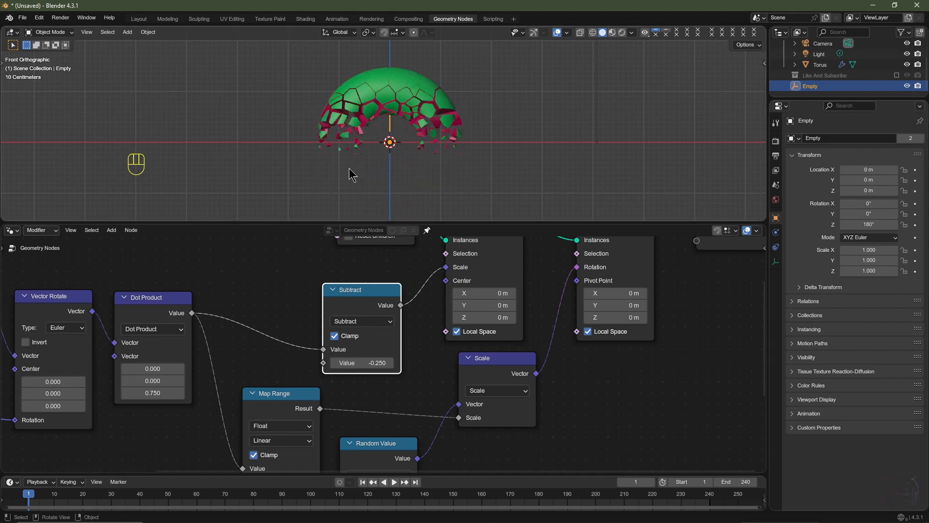
Set the animation's end frame to 120, enlarge the timeline and fit the frame range in it.
click(719, 486)
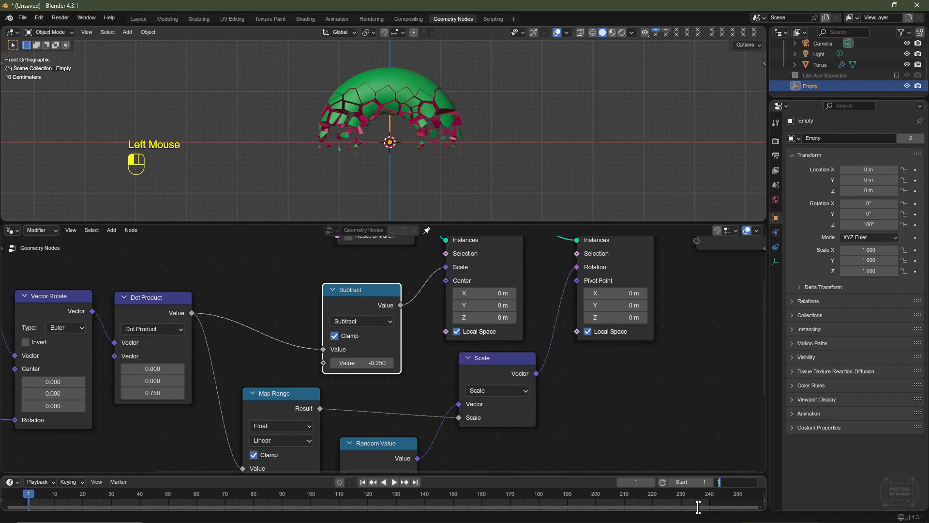
key(Return)
drag(489, 474, 467, 445)
middle_drag(356, 506, 515, 494)
scroll(515, 494, up, 4)
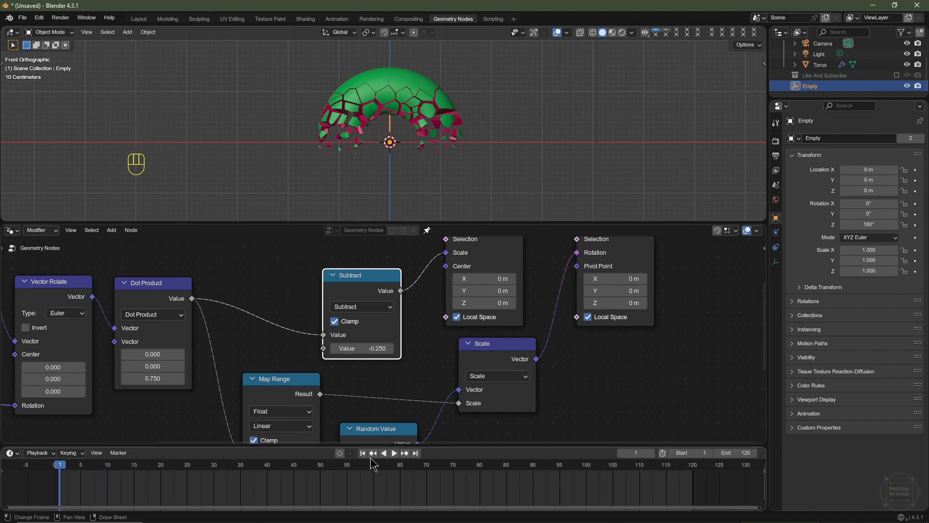
Try out the empty's Y rotation and keyframe it at 0° on frame 1.
double_click(823, 86)
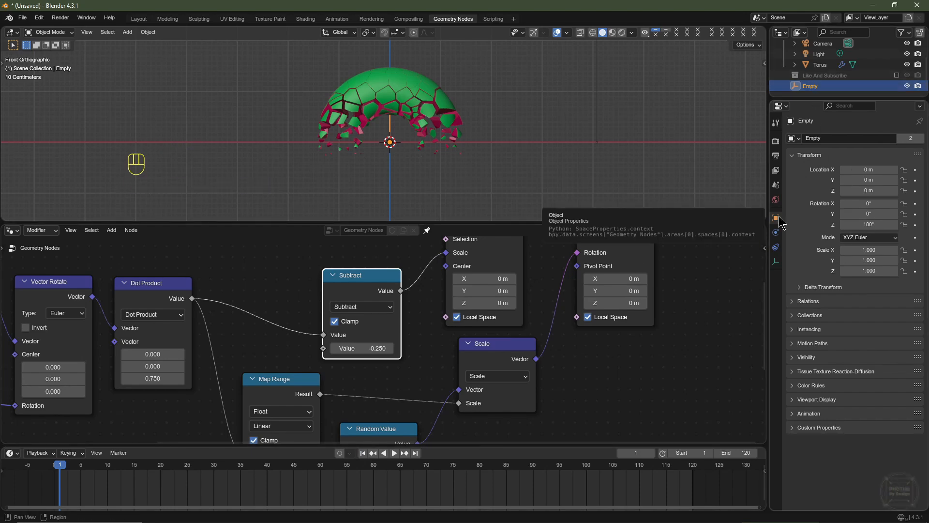
click(866, 214)
drag(869, 214, 891, 213)
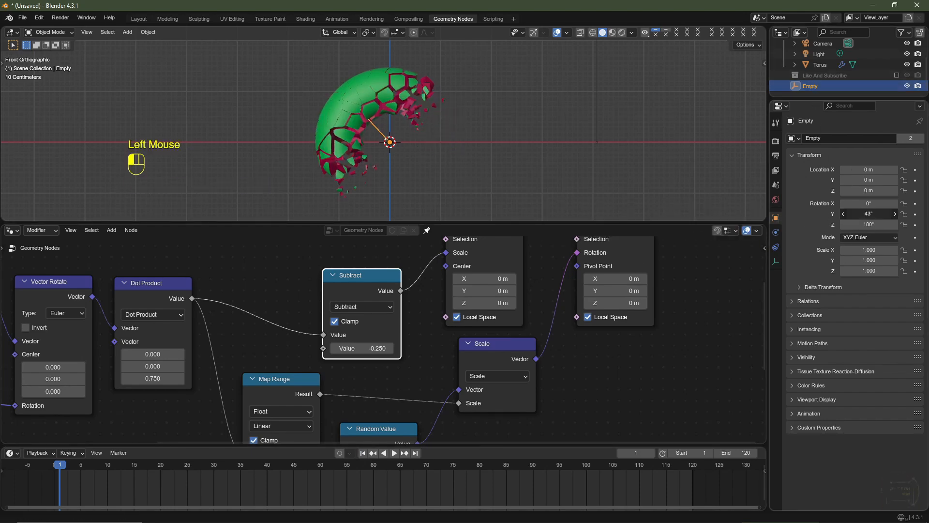
right_click(869, 214)
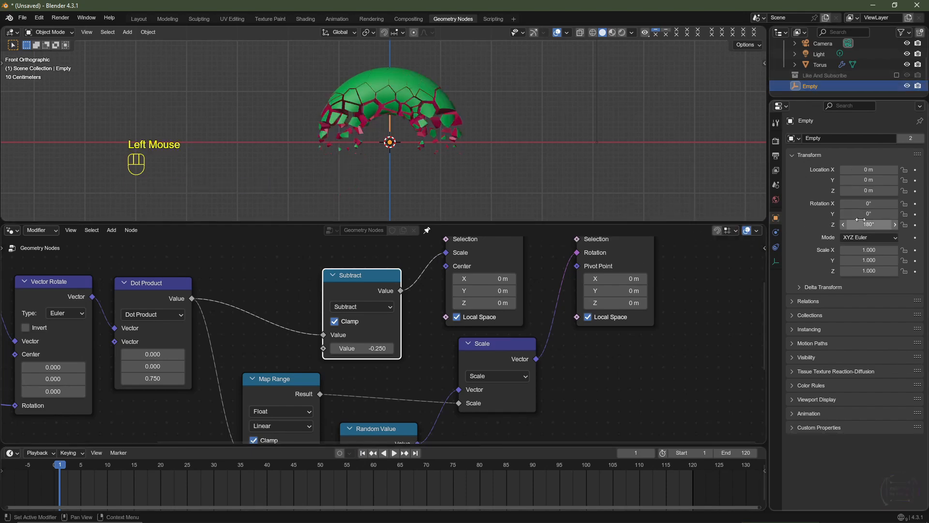
click(915, 214)
Set the empty's Y rotation to -360° on frame 121 and keyframe it.
click(416, 453)
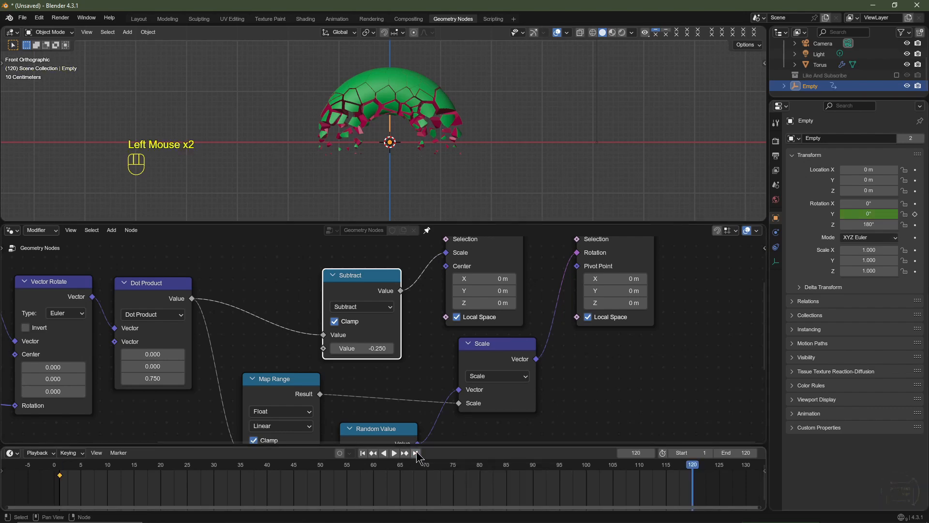
click(652, 454)
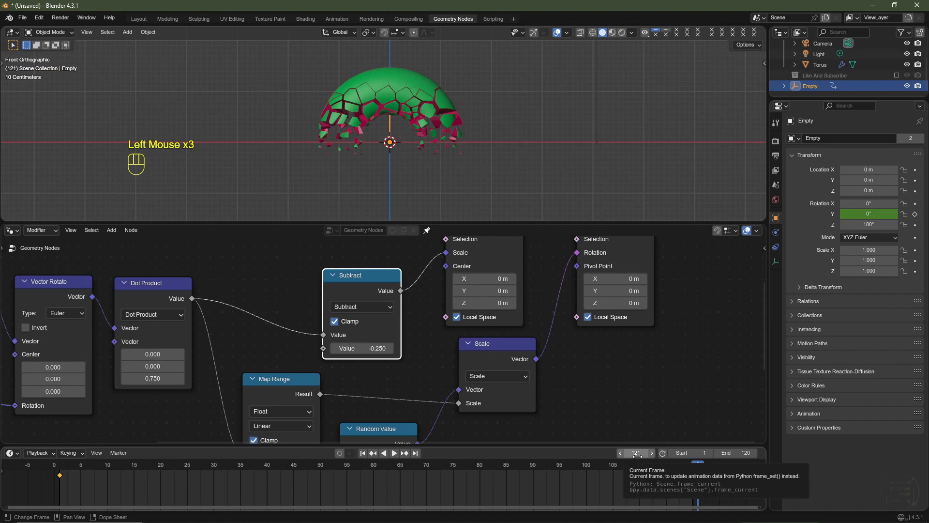
click(877, 214)
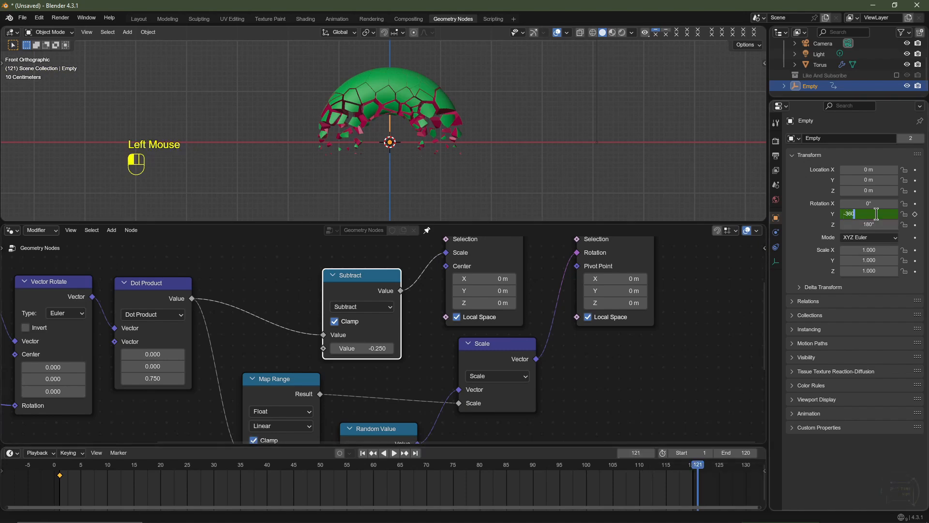
key(Return)
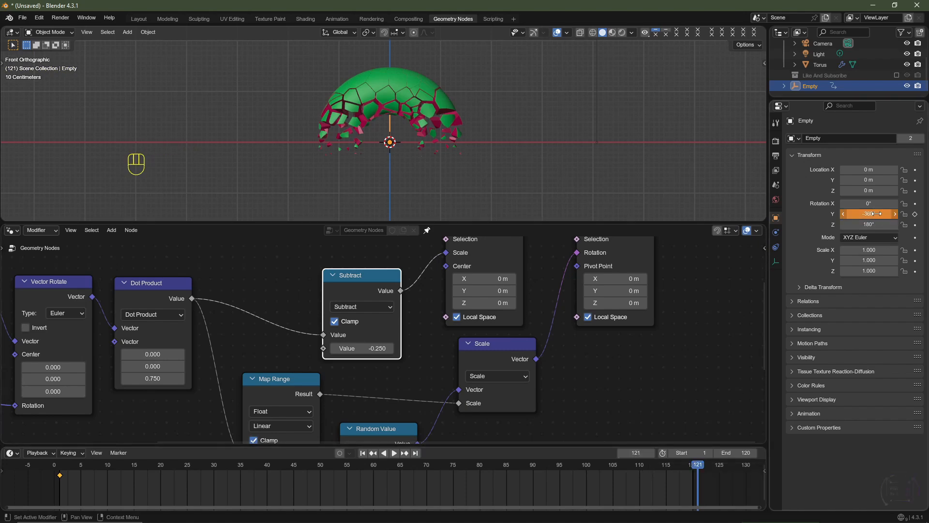
click(916, 215)
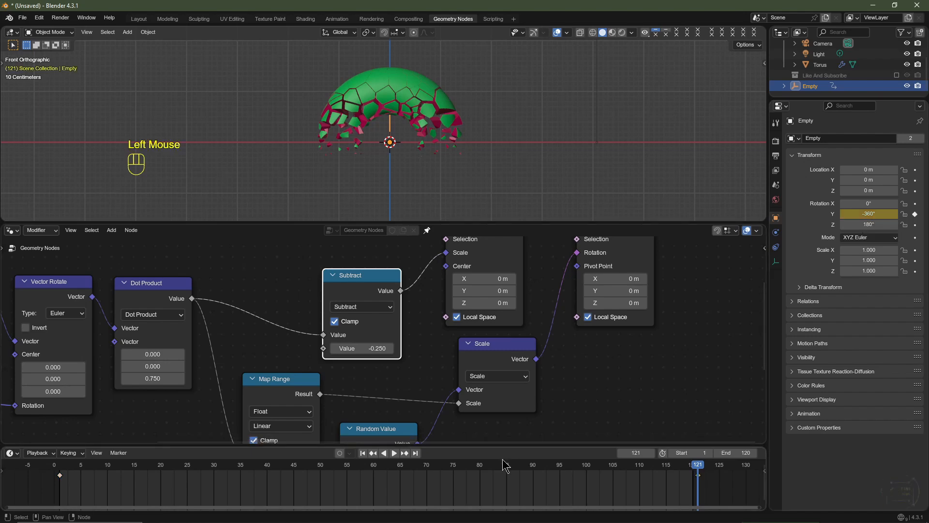
Set the empty's rotation keyframes to Linear interpolation and play the animation to check it, returning to frame 1.
key(t)
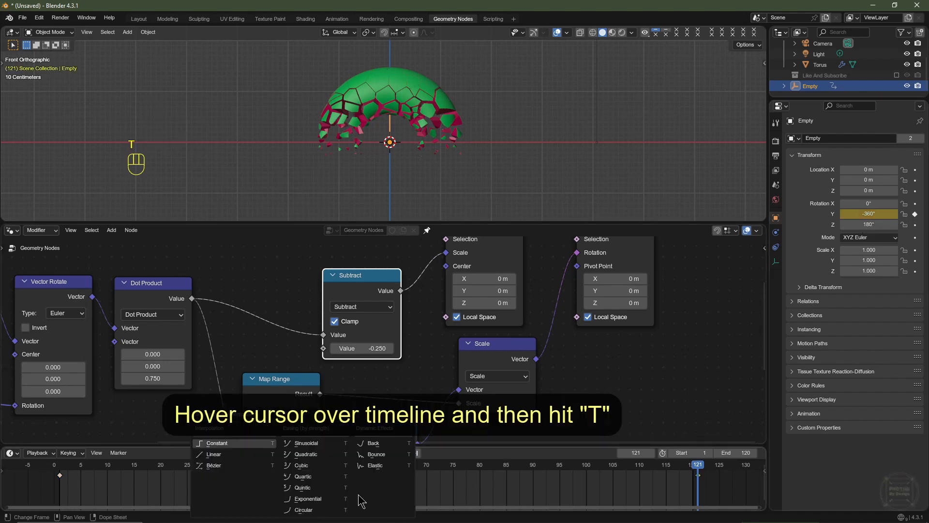
click(228, 456)
key(space)
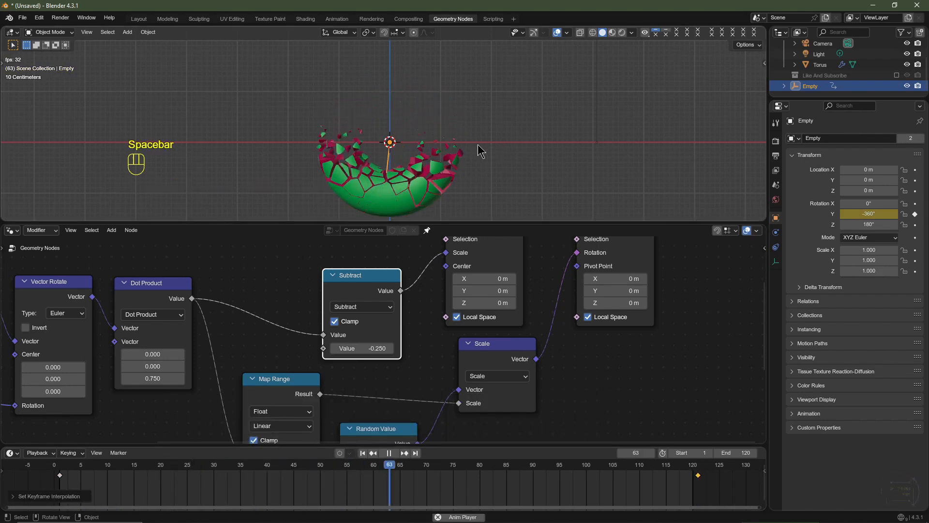
scroll(478, 144, up, 1)
key(space)
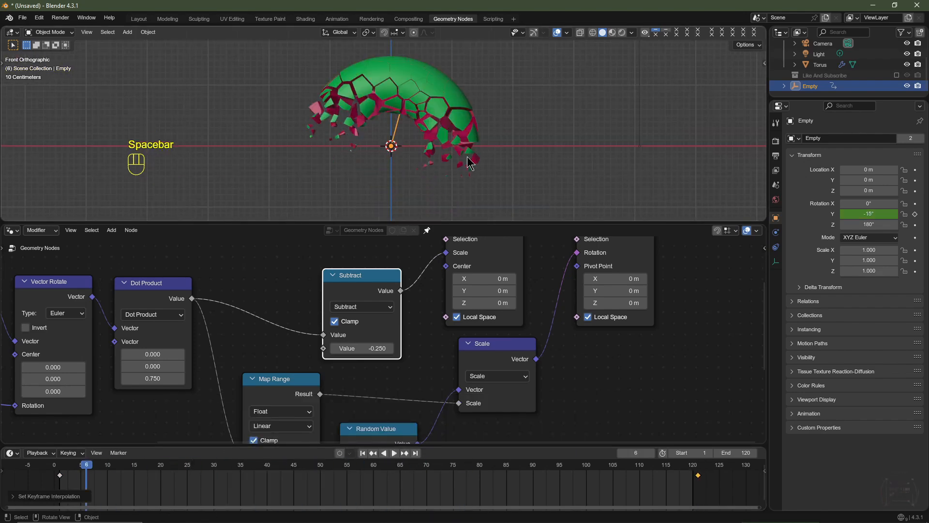
click(362, 454)
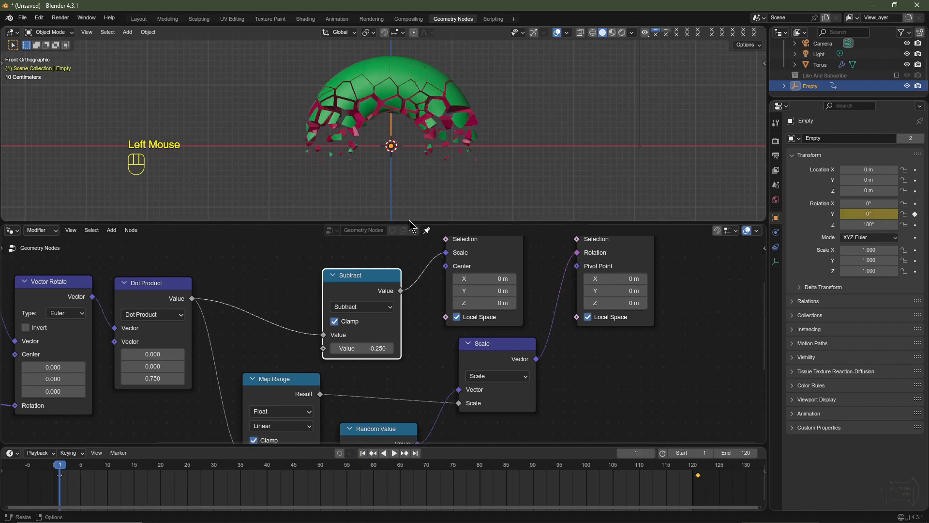
Try moving and rotating the empty in an enlarged viewport, undo both changes and replay the animation.
drag(411, 223, 402, 371)
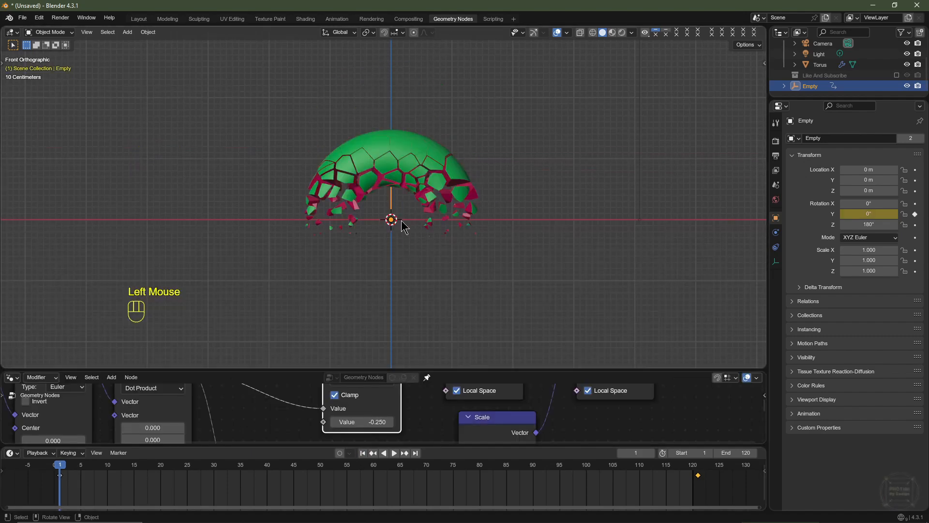
key(g)
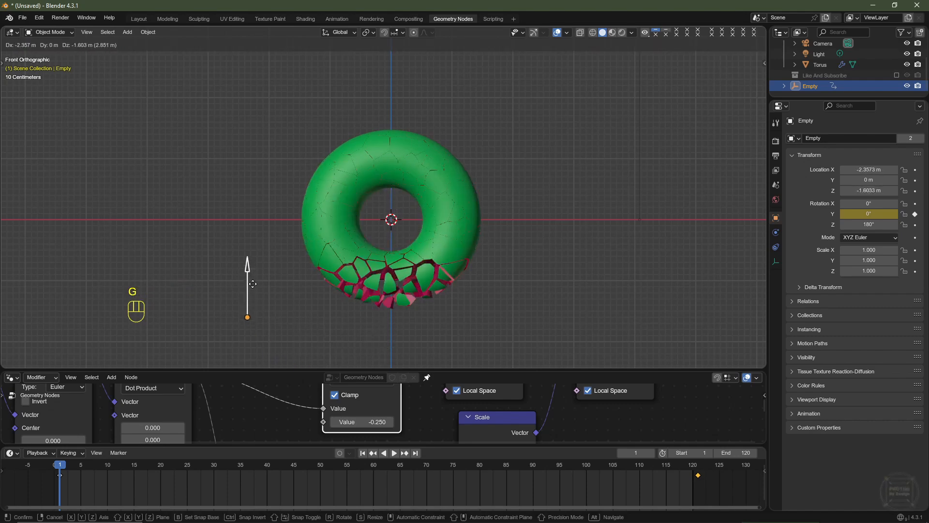
click(257, 214)
key(r)
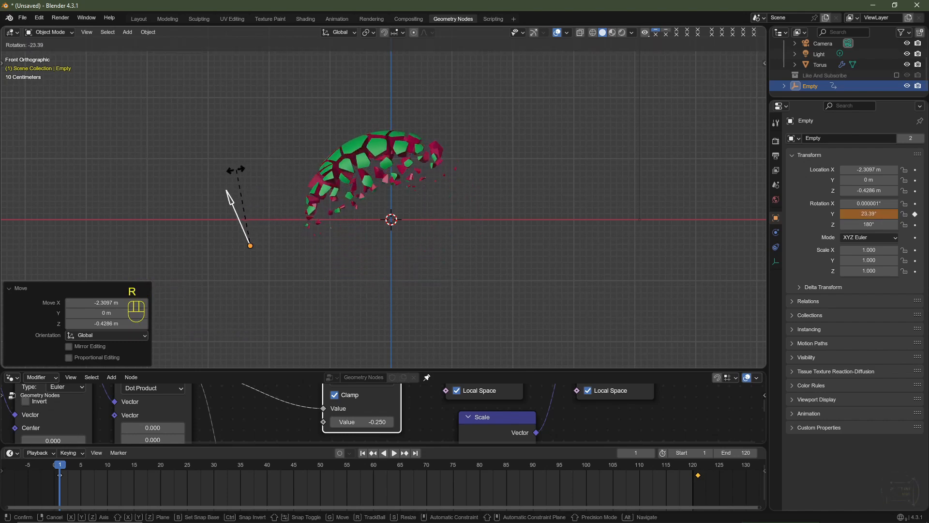
click(214, 201)
key(g)
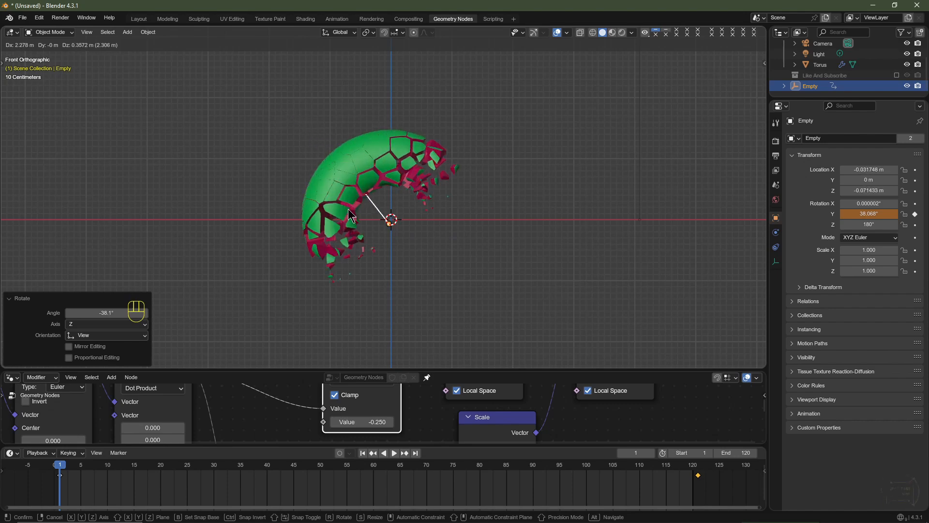
right_click(372, 249)
key(ctrl+z)
key(ctrl+z)
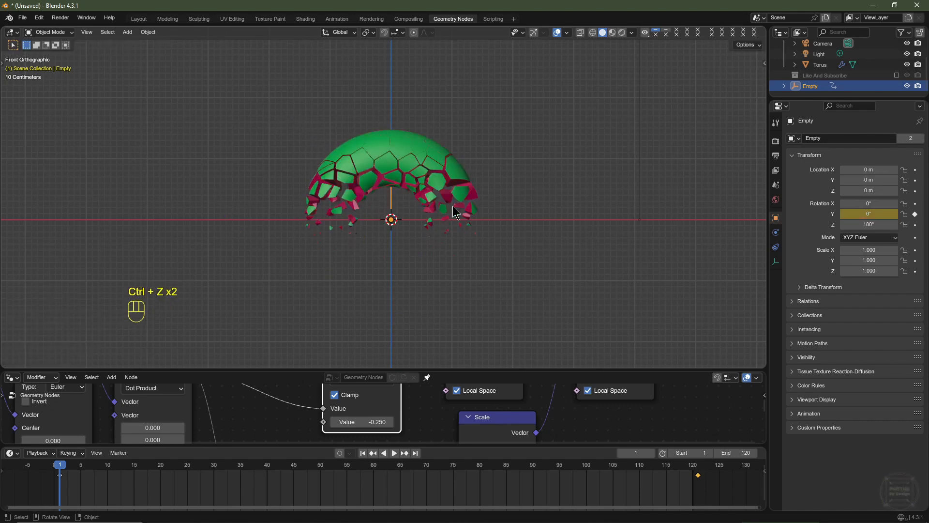
key(space)
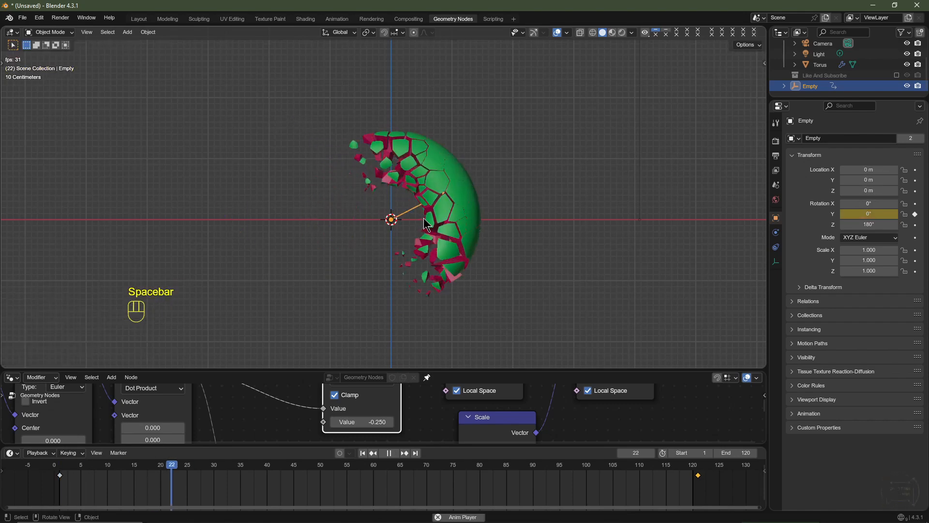
key(space)
Switch the node area to the Shader Editor and show the torus's material settings.
drag(305, 369, 305, 245)
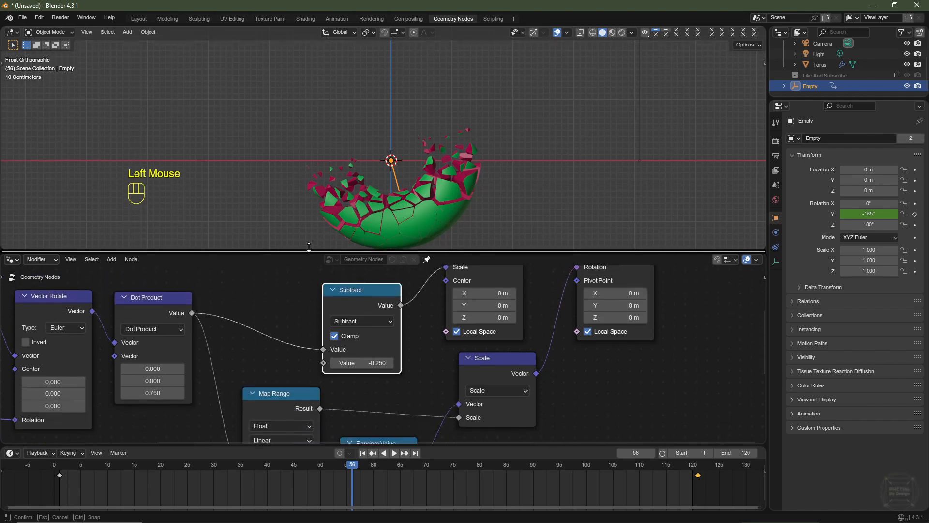
click(13, 256)
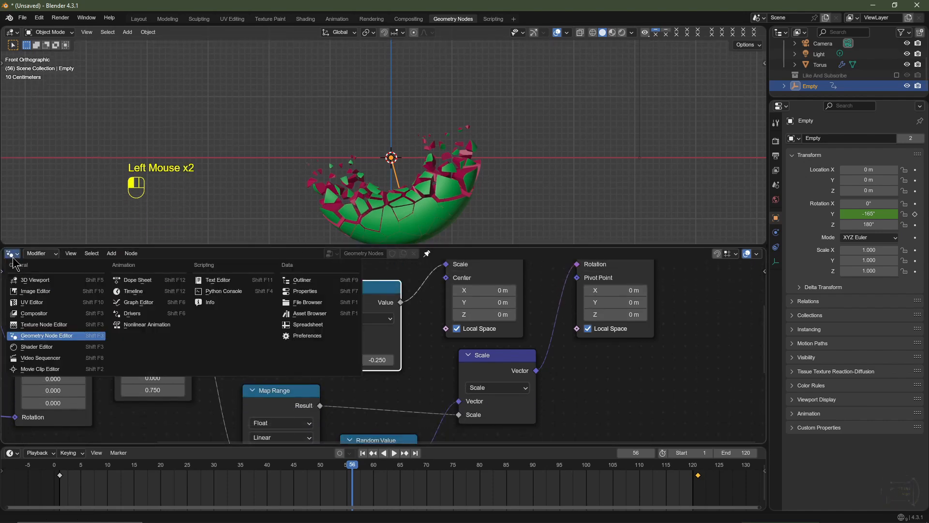
click(37, 347)
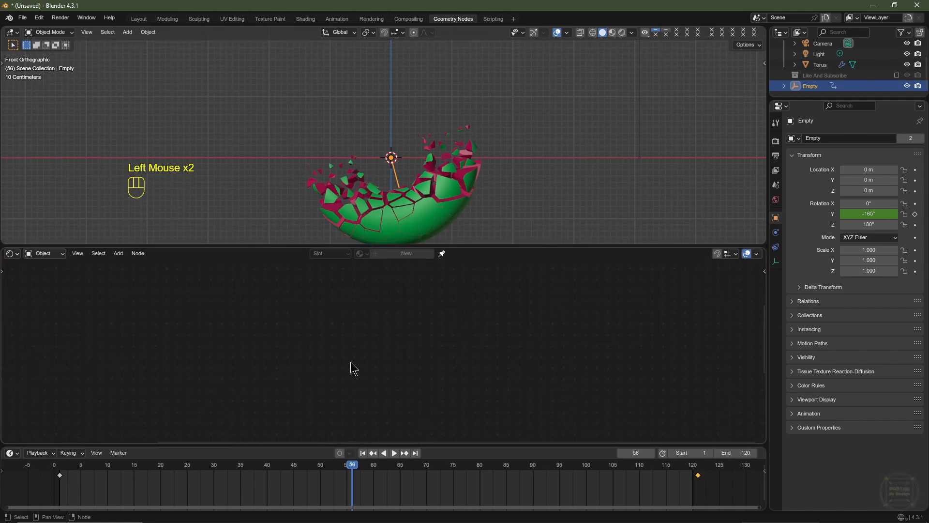
click(442, 211)
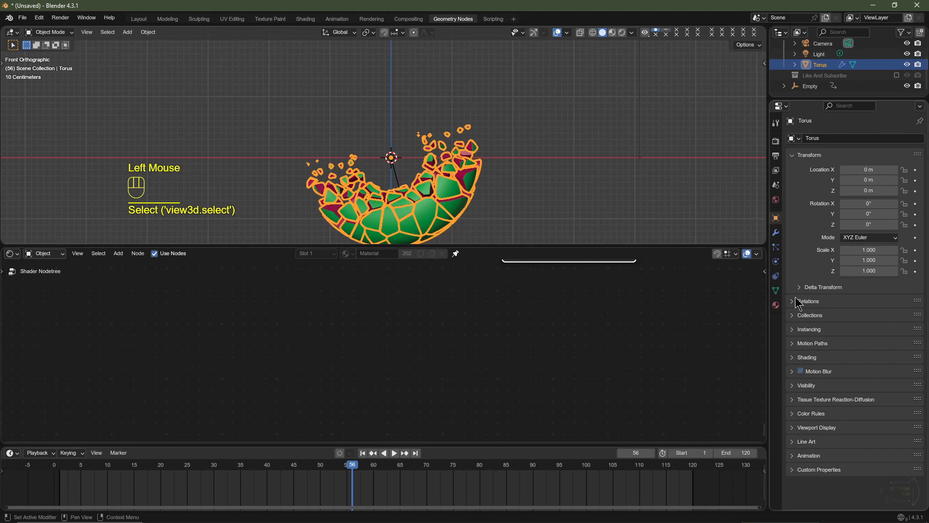
click(776, 306)
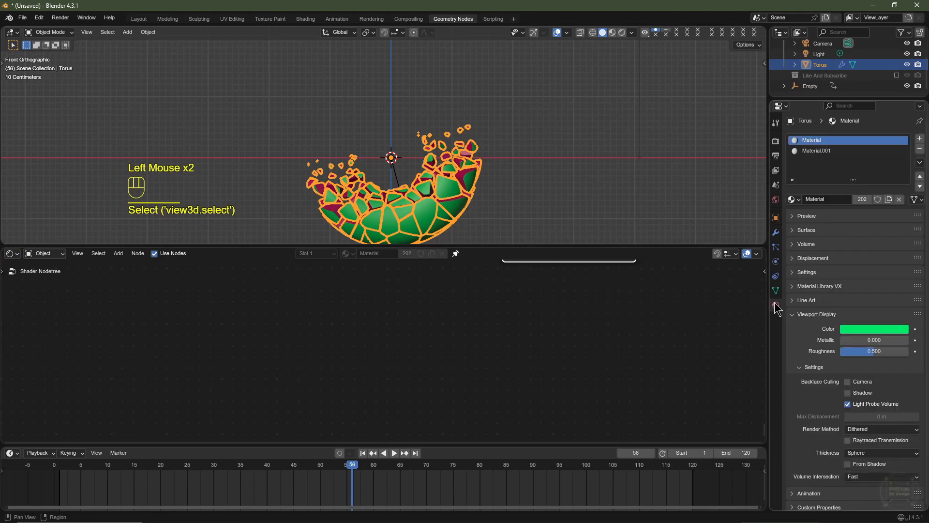
Give the first torus material's Principled BSDF a green base color and a roughness of 1.000.
scroll(488, 374, up, 2)
scroll(487, 373, down, 4)
middle_drag(504, 347, 483, 423)
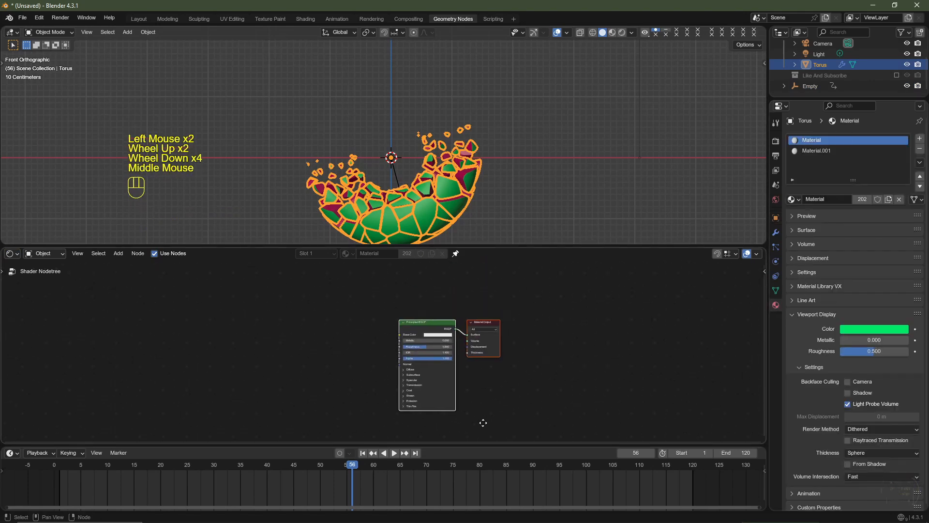
scroll(492, 314, up, 3)
click(492, 314)
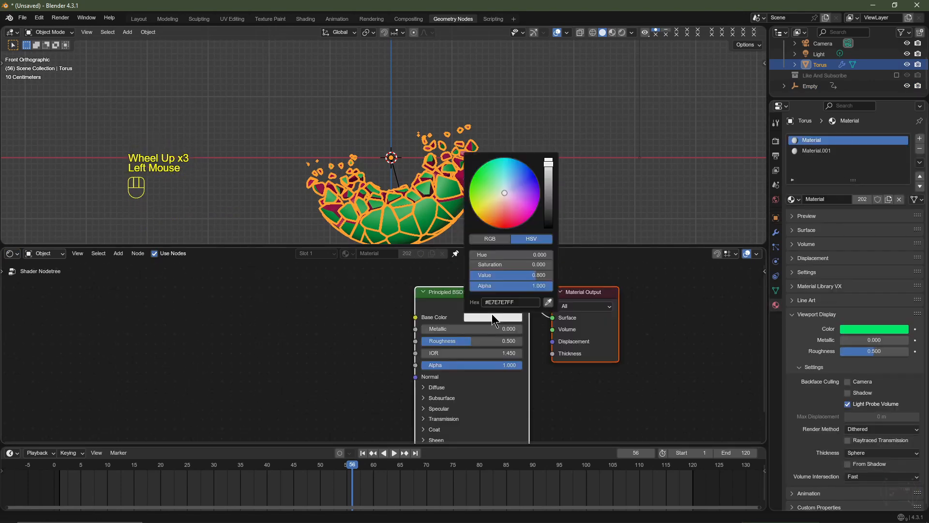
click(501, 179)
drag(472, 341, 527, 344)
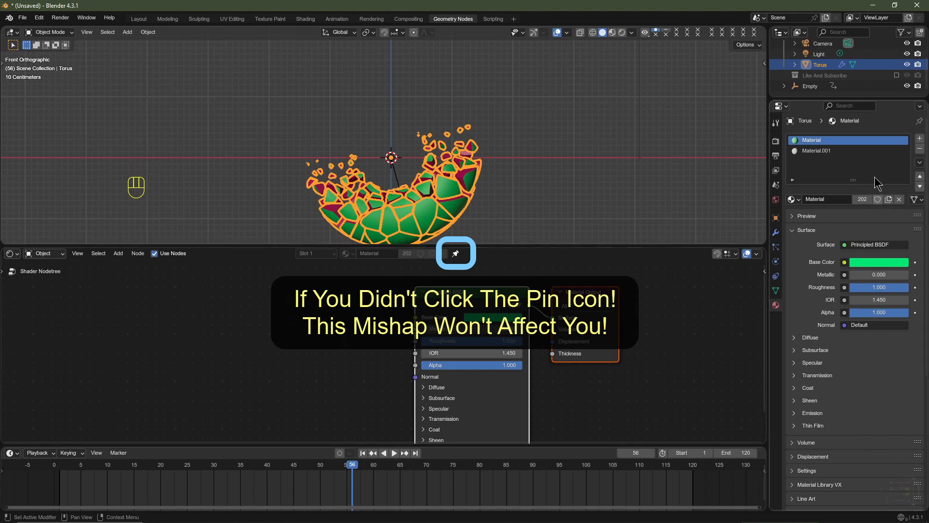
Make single-user copies of the torus's second and first materials.
click(815, 151)
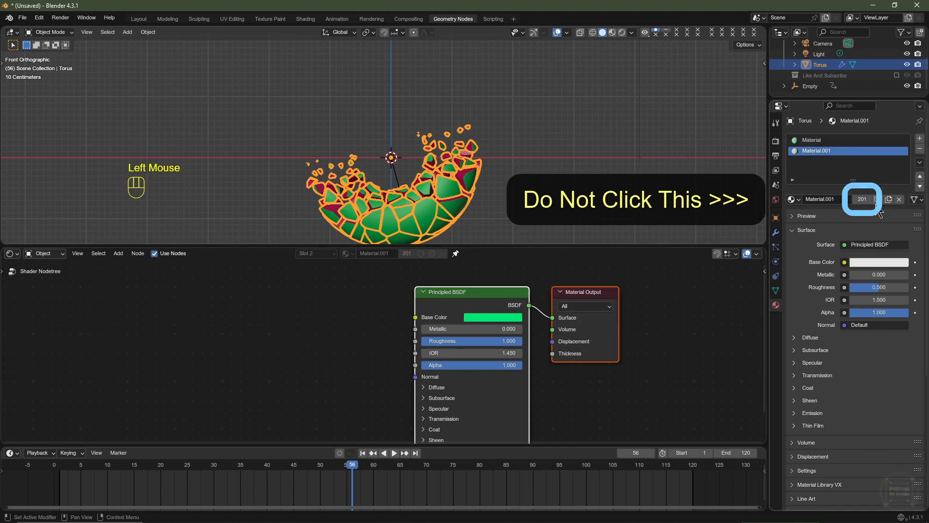
click(863, 202)
click(815, 140)
click(863, 198)
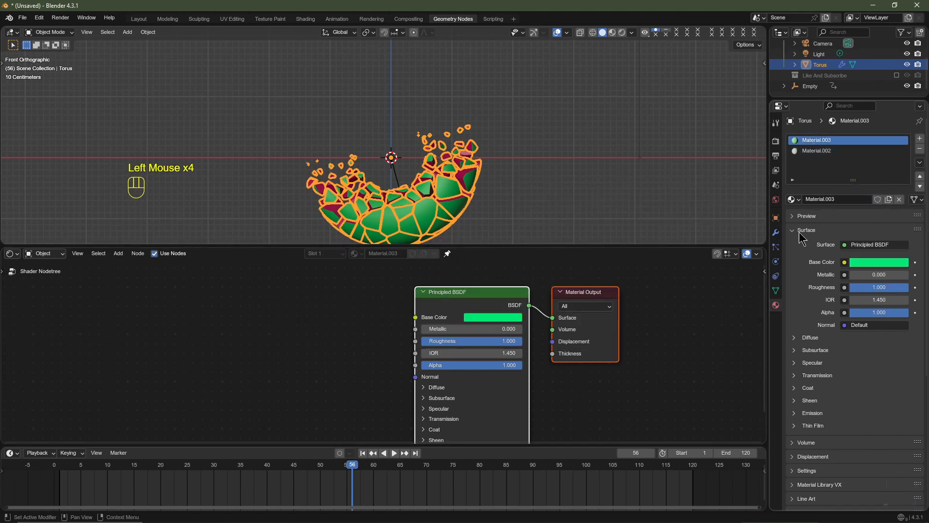
Select the torus's second material slot and open its base color for editing.
click(813, 151)
click(806, 236)
click(806, 235)
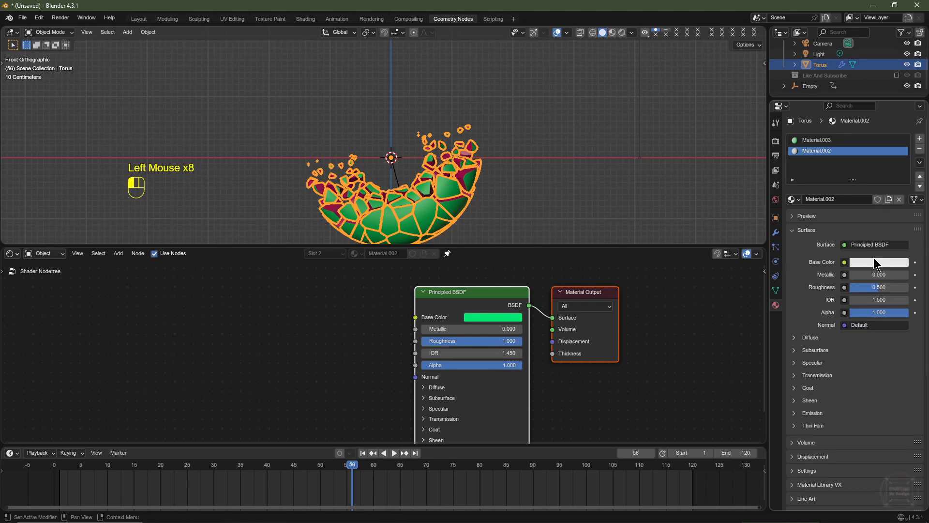
click(873, 260)
Delete the default point light from the scene.
scroll(843, 68, down, 1)
scroll(842, 68, up, 2)
click(819, 76)
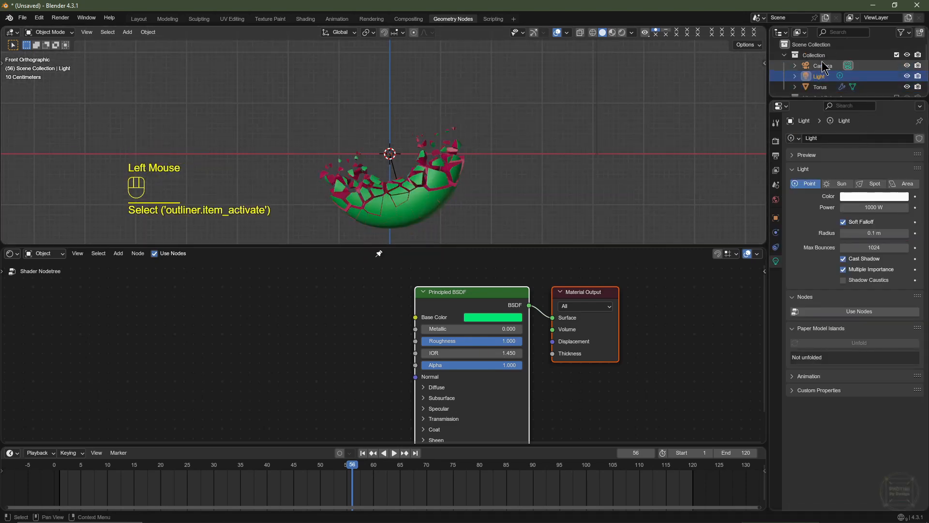
key(Delete)
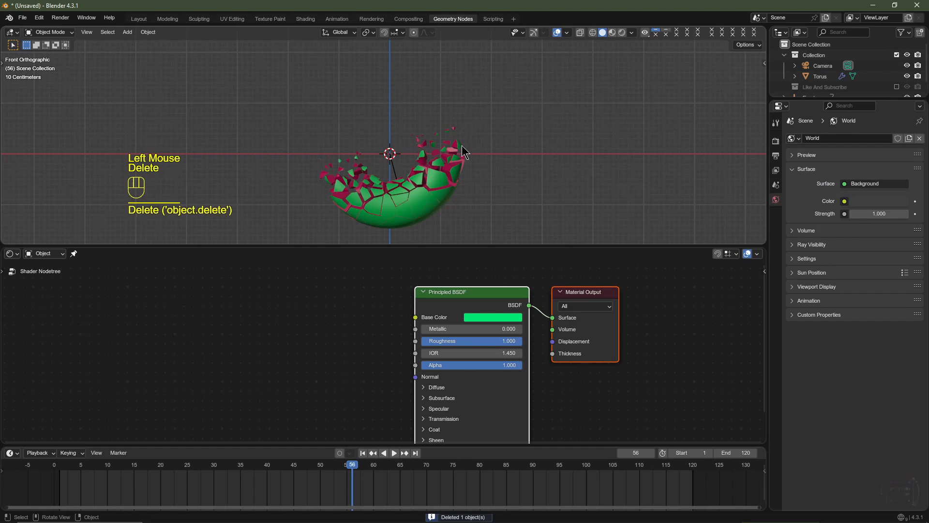
Enlarge the viewport and align the camera to the front view of the torus at frame 1.
key(KP_1)
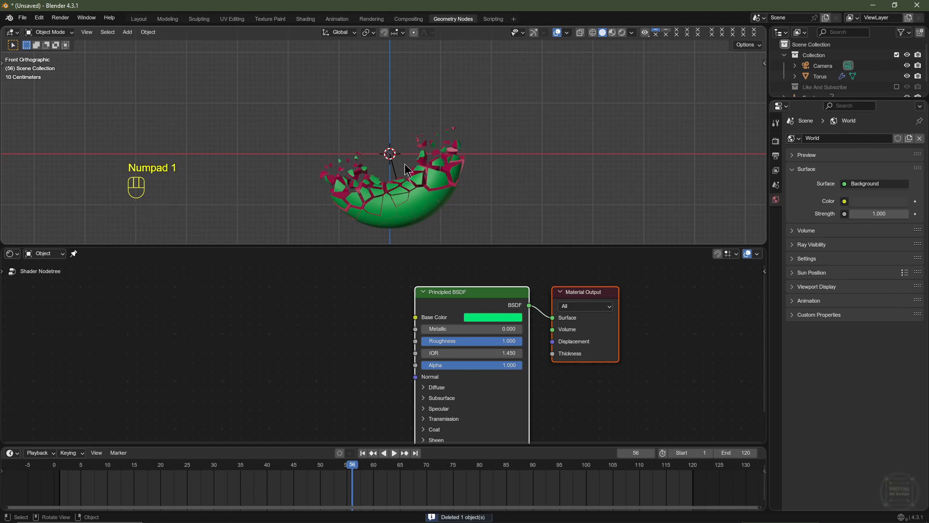
drag(435, 246, 420, 389)
click(364, 453)
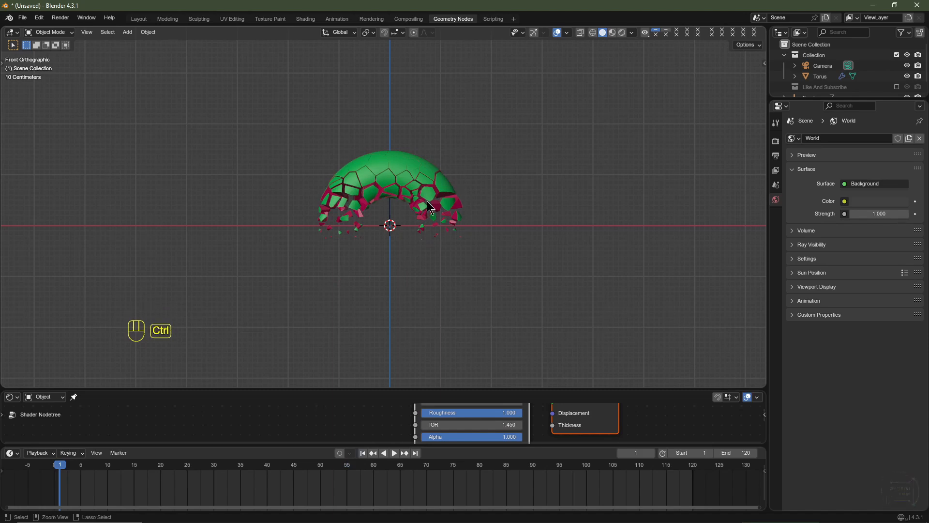
key(ctrl+alt+KP_0)
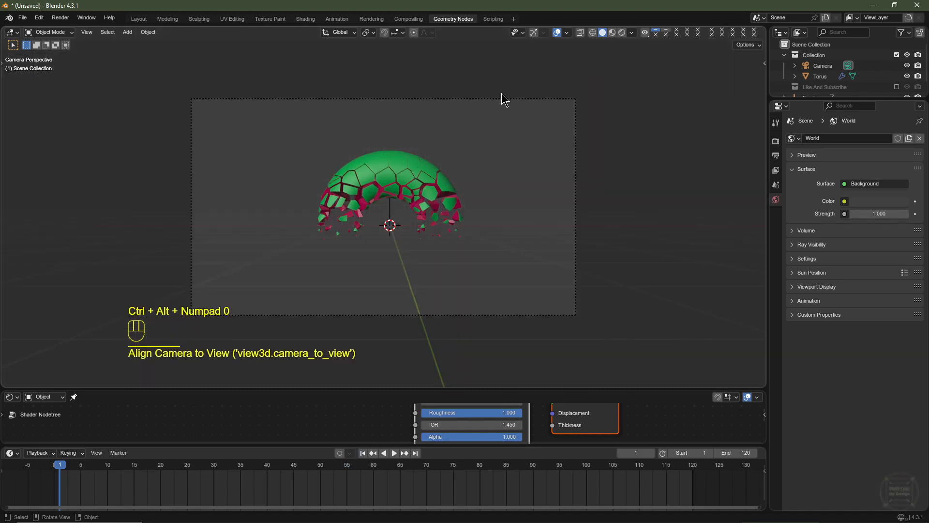
Set the camera's location to X 0 m, Y -9 m and Z 0 m.
click(526, 100)
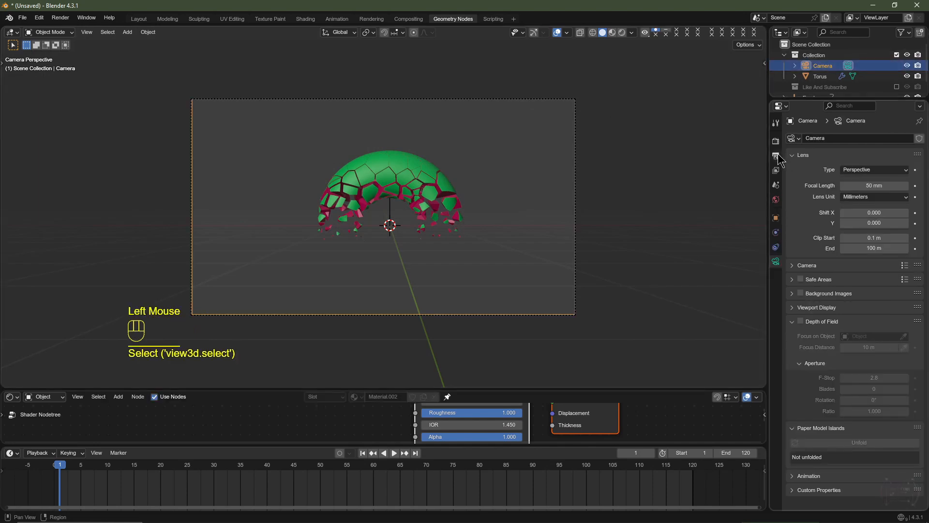
click(776, 217)
key(ctrl+z)
drag(864, 169, 838, 179)
text(0)
key(Return)
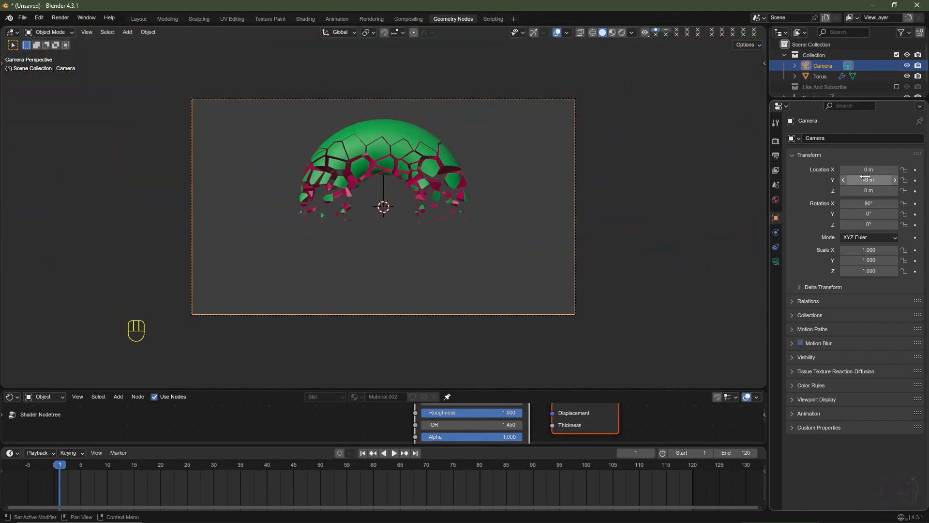
click(858, 205)
click(815, 210)
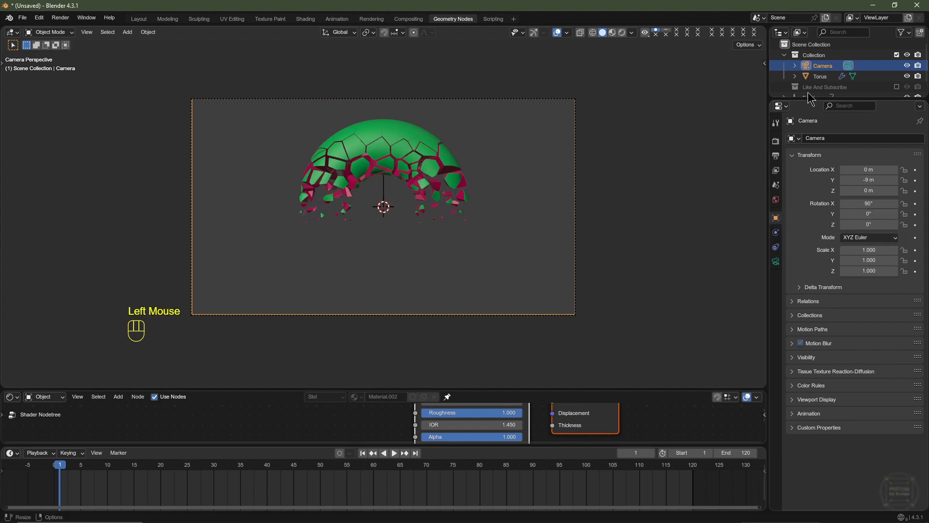
Add a point light at the world origin and switch the viewport to rendered shading.
key(shift+a)
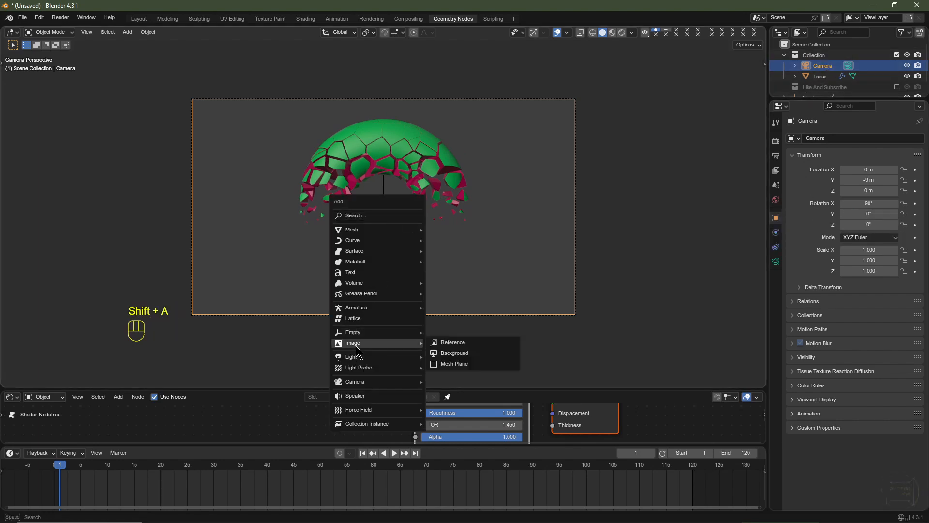
mouse_move(366, 359)
click(468, 357)
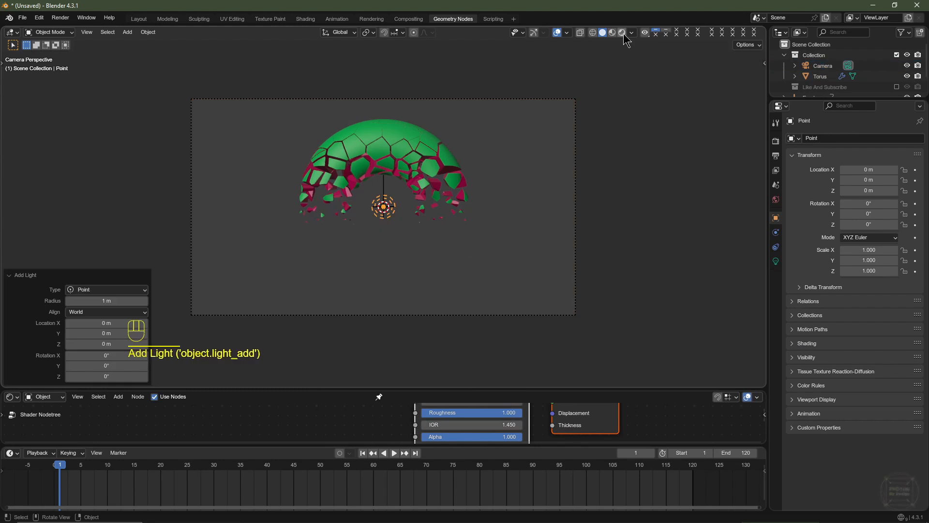
click(623, 32)
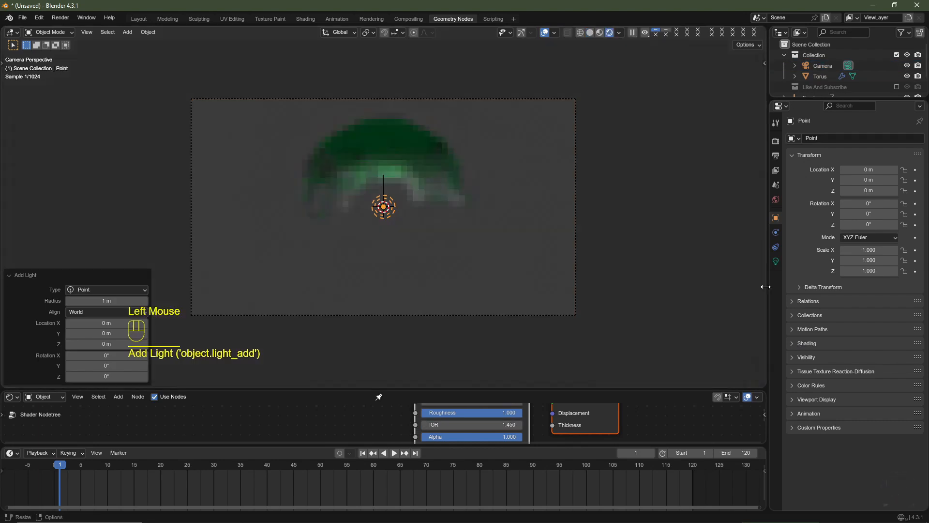
Set the world background color to black and its strength to 0.
click(776, 201)
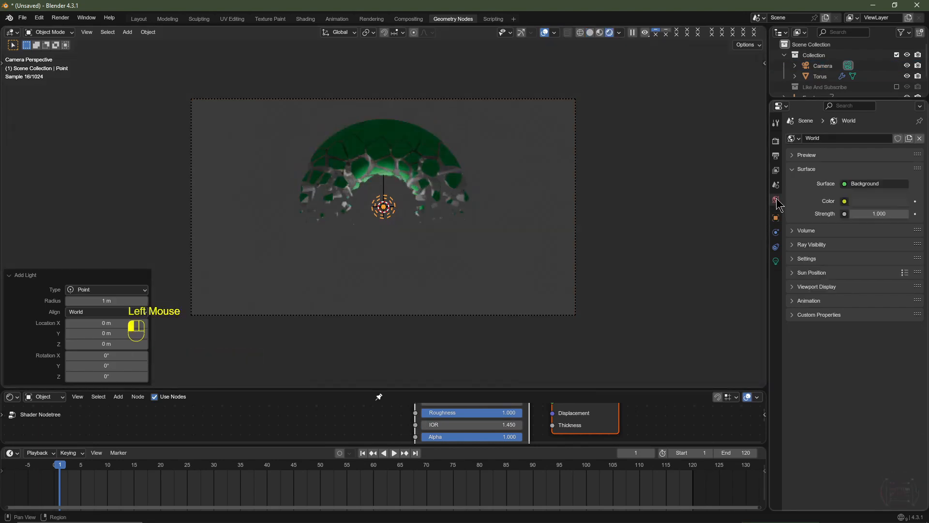
click(880, 213)
click(860, 198)
scroll(860, 199, down, 5)
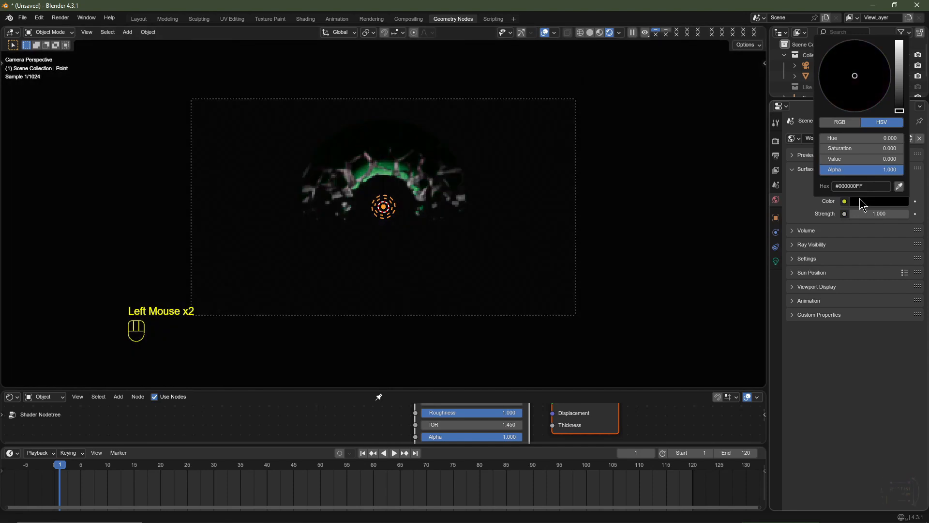
click(885, 213)
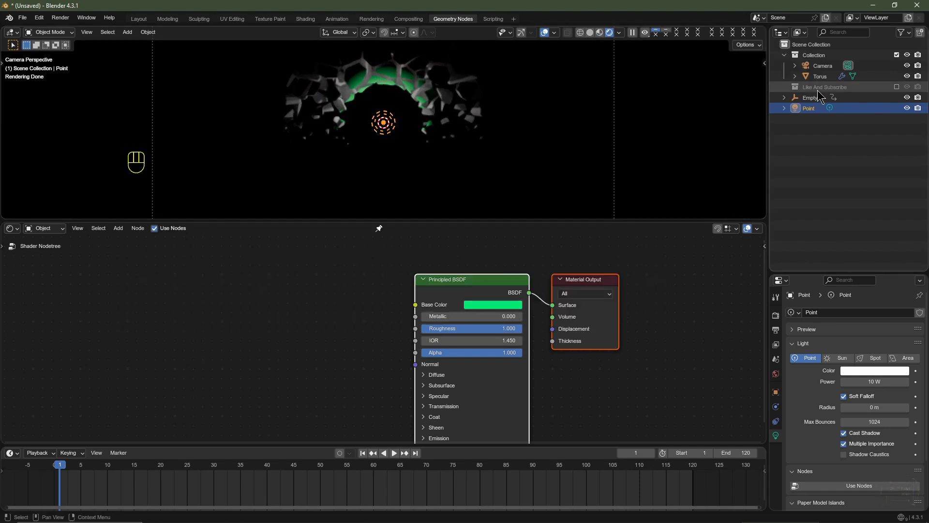
Enable the Like And Subscribe collection and give Material.001 of Torus_cell a pinkish-red base color.
click(897, 87)
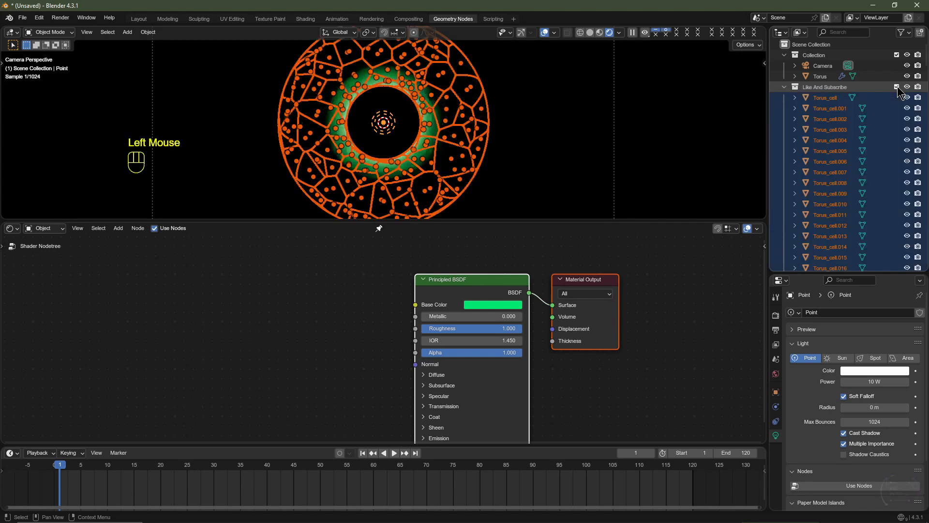
click(826, 98)
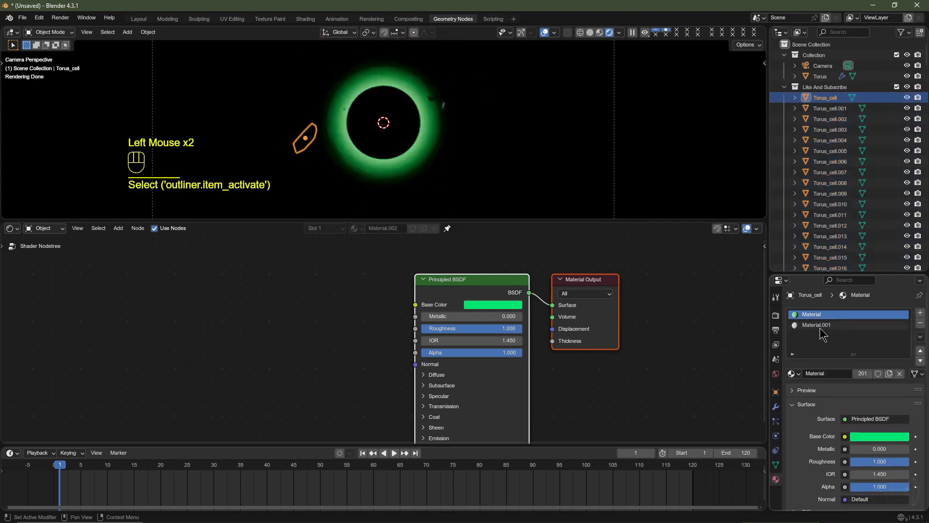
click(816, 325)
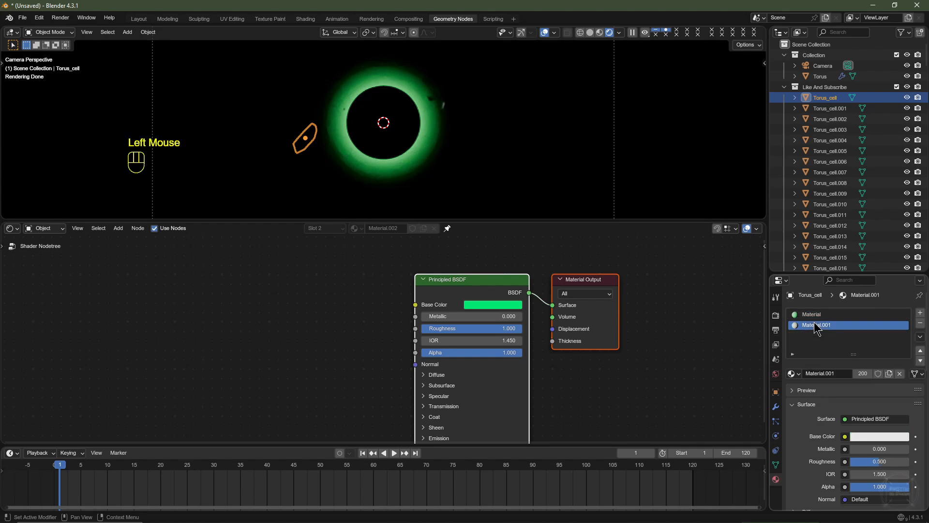
click(867, 434)
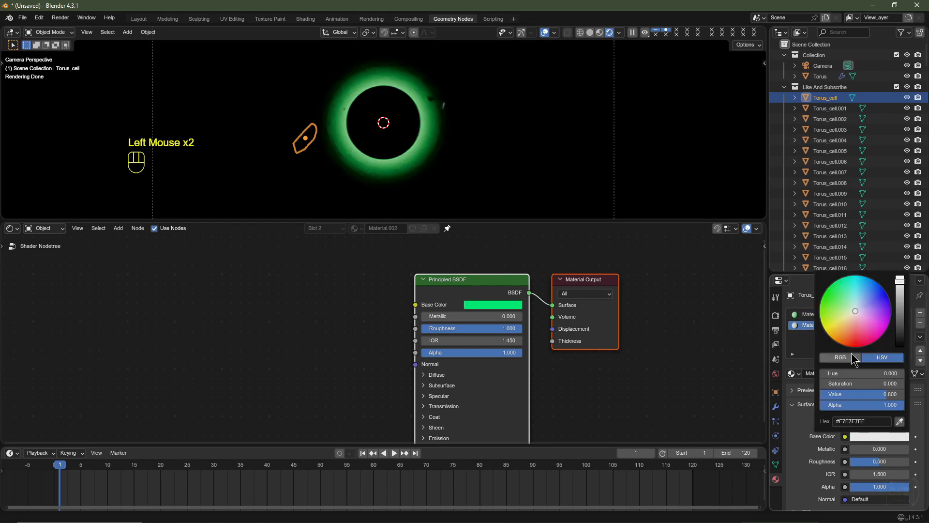
drag(862, 317, 871, 343)
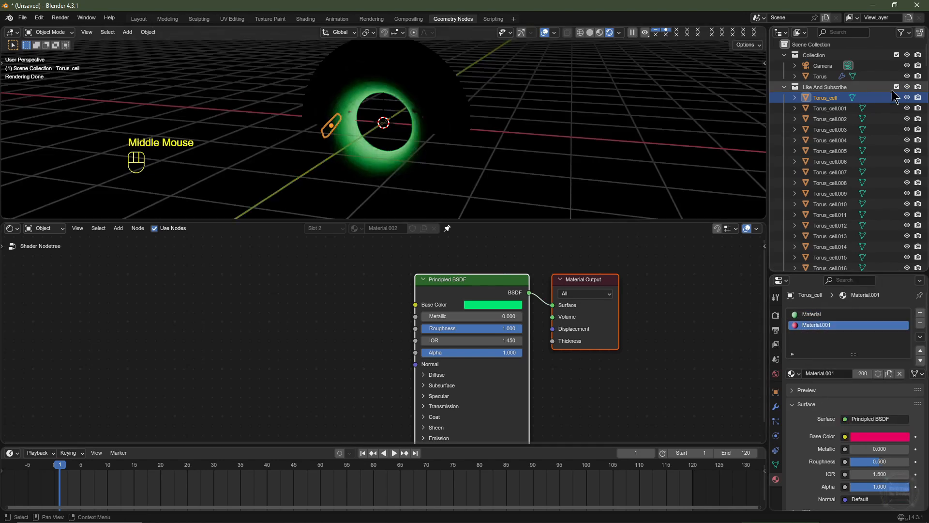
Exclude the Like And Subscribe collection from the view layer again and return to the camera view.
click(897, 88)
middle_drag(451, 106, 463, 132)
key(KP_1)
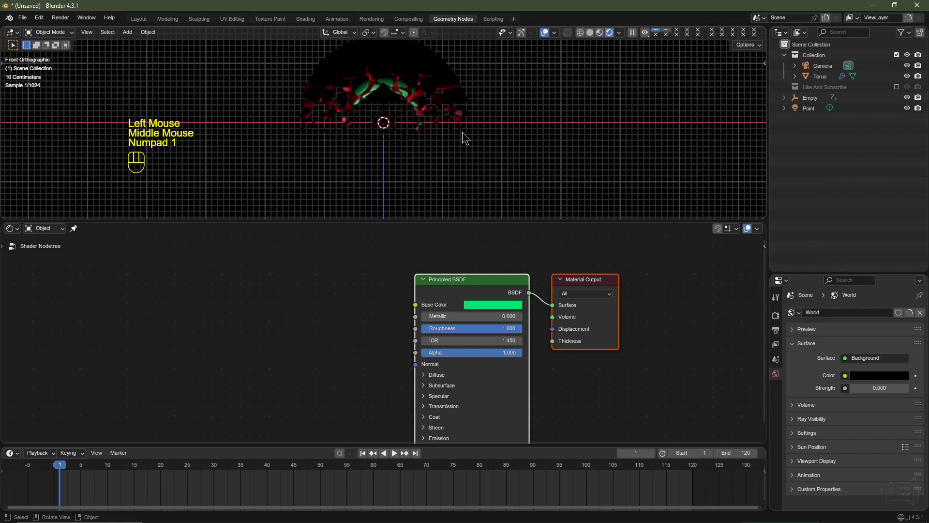
key(KP_0)
scroll(463, 132, up, 2)
scroll(462, 132, down, 2)
Select the point light and set its power to 50 W.
click(811, 109)
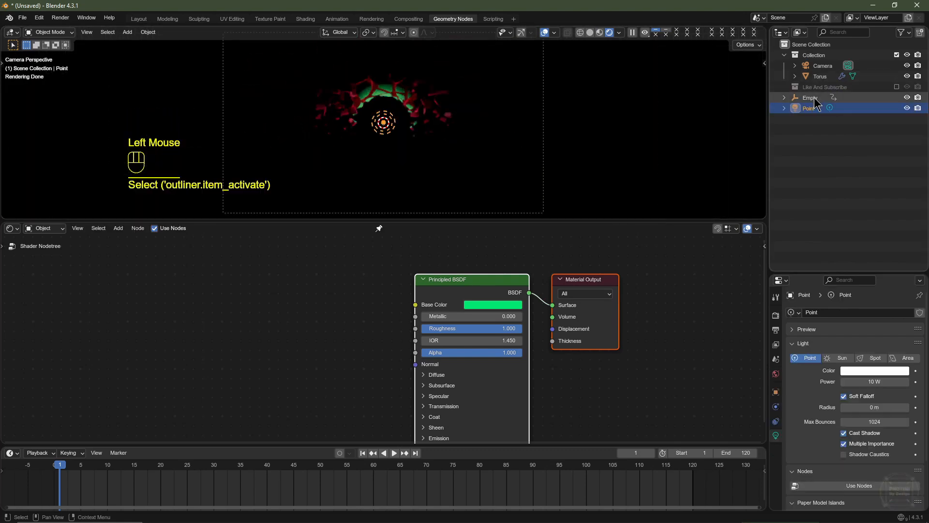
click(776, 392)
click(870, 354)
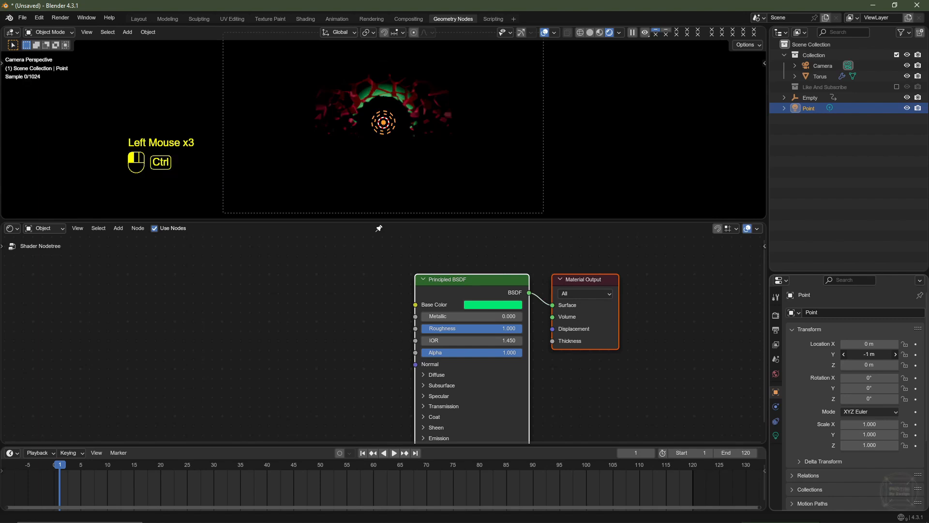
click(776, 435)
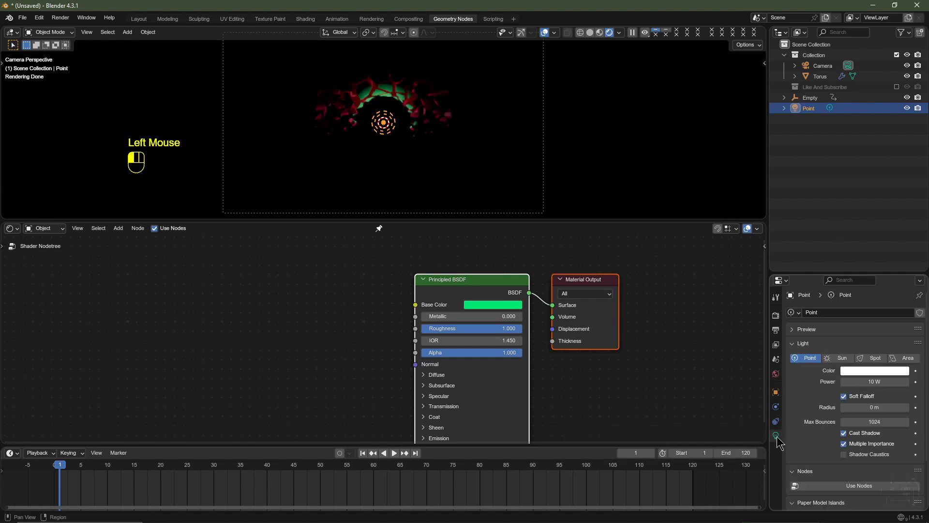
double_click(865, 382)
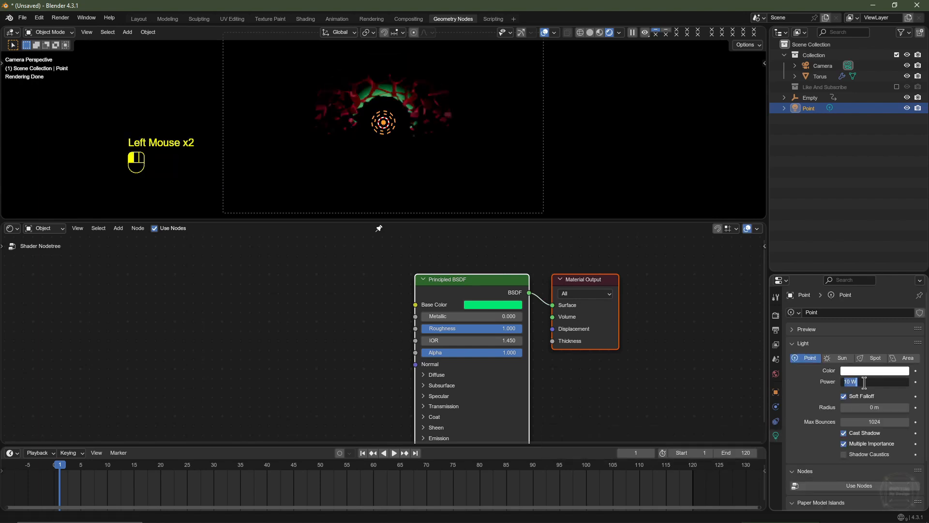
key(Return)
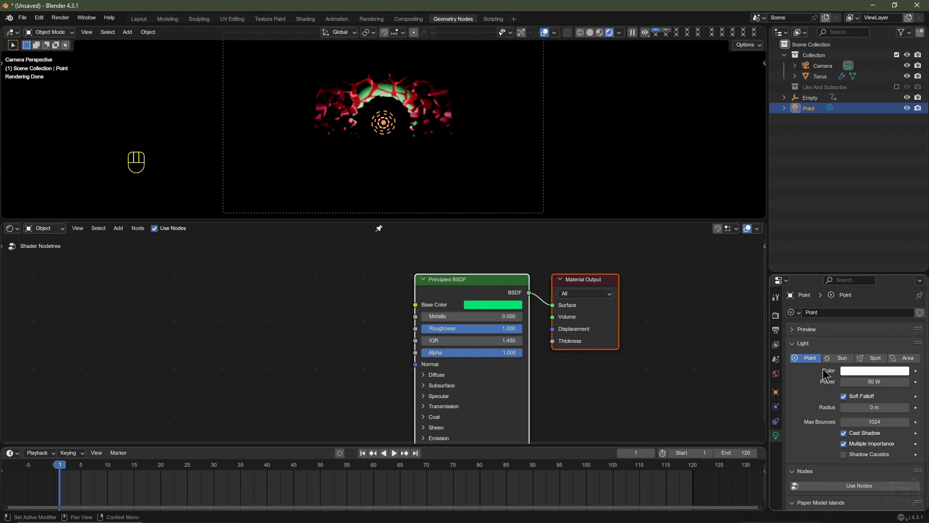
Move the point light to Y 2 m and set its radius to 1 m.
click(776, 390)
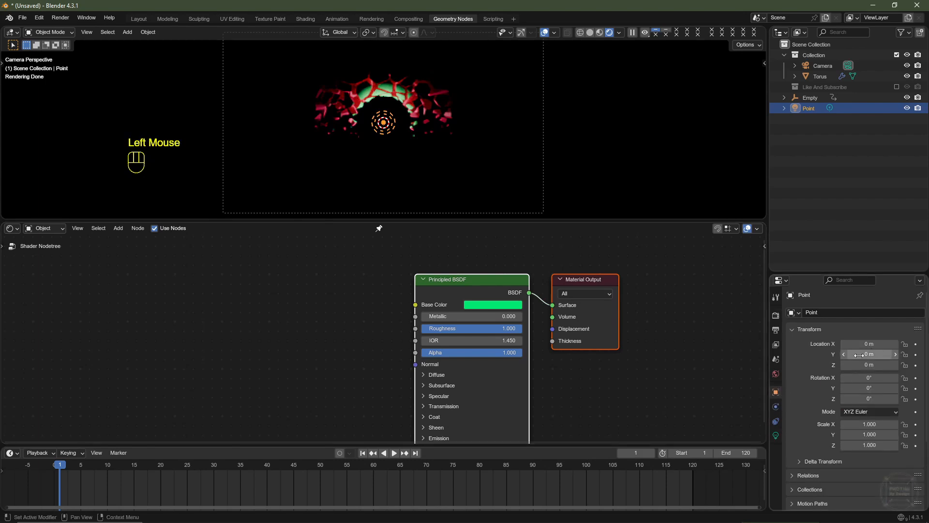
ctrl+drag(859, 354, 877, 355)
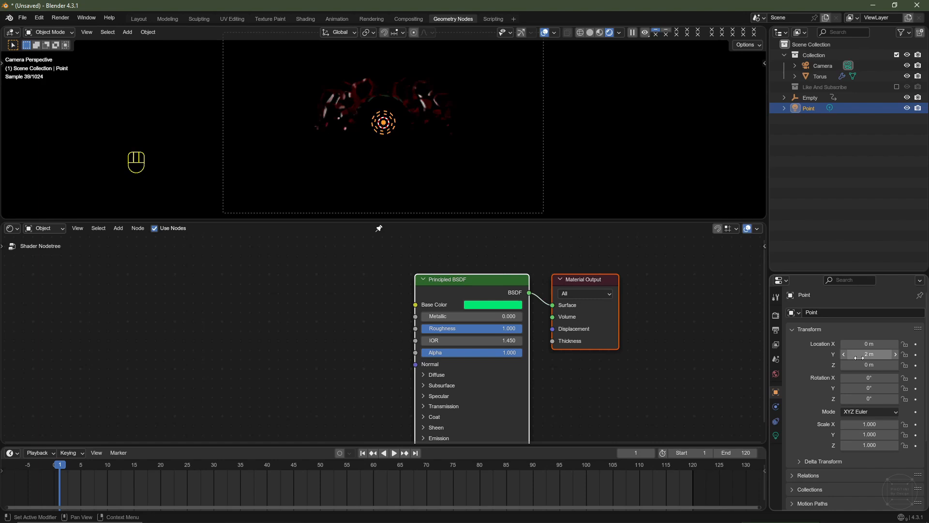
click(777, 435)
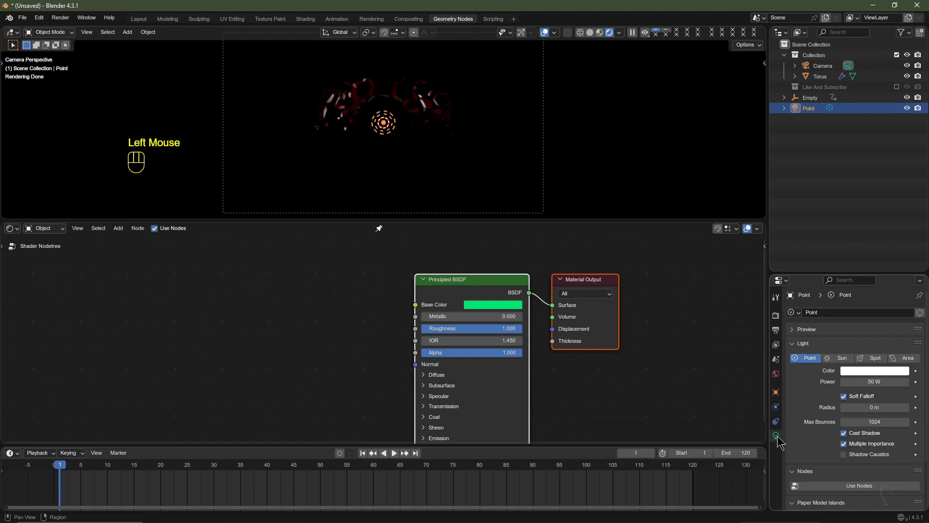
double_click(868, 409)
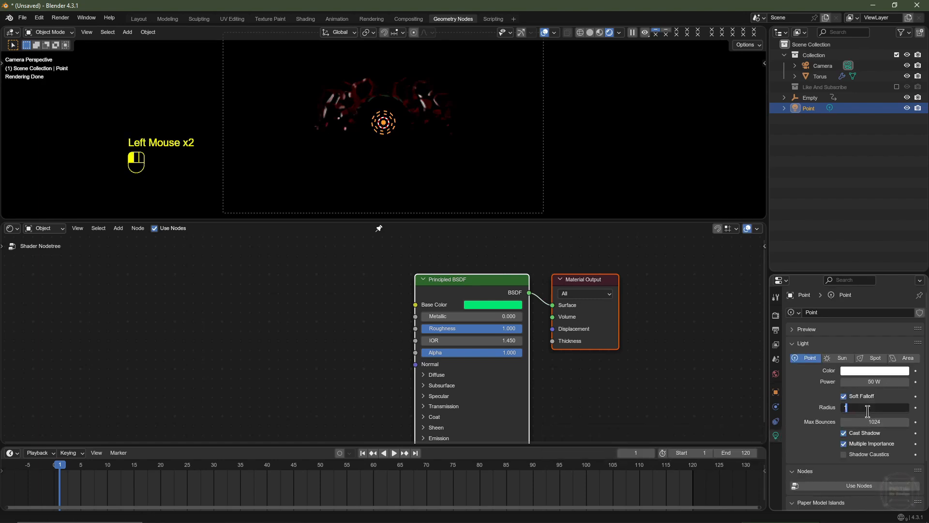
text(1)
key(Return)
scroll(489, 152, up, 2)
scroll(483, 157, down, 3)
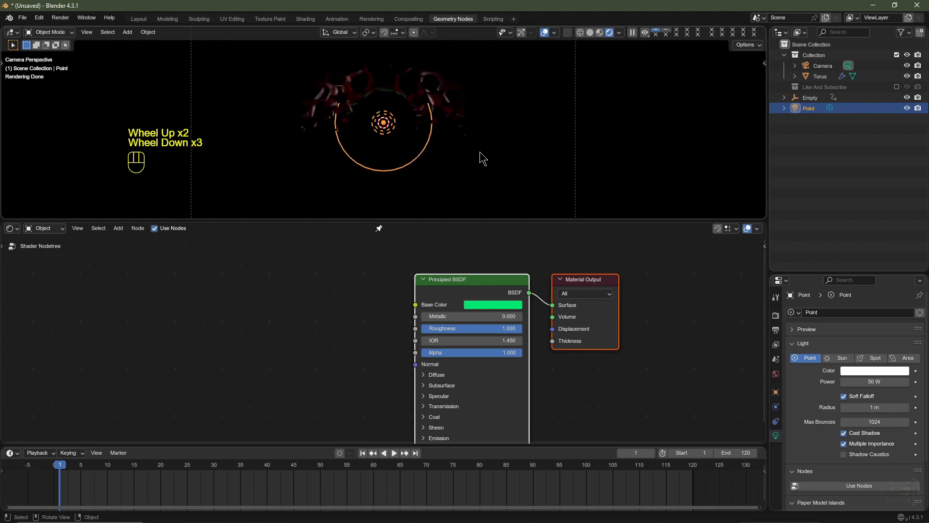
Duplicate the point light in place and set the copy's Y location to -3 m.
key(shift+d)
key(Escape)
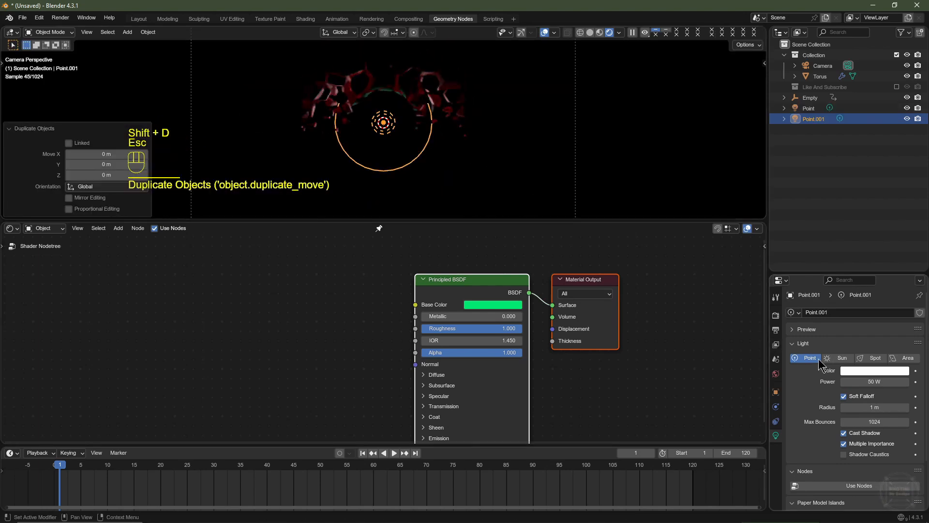
click(776, 392)
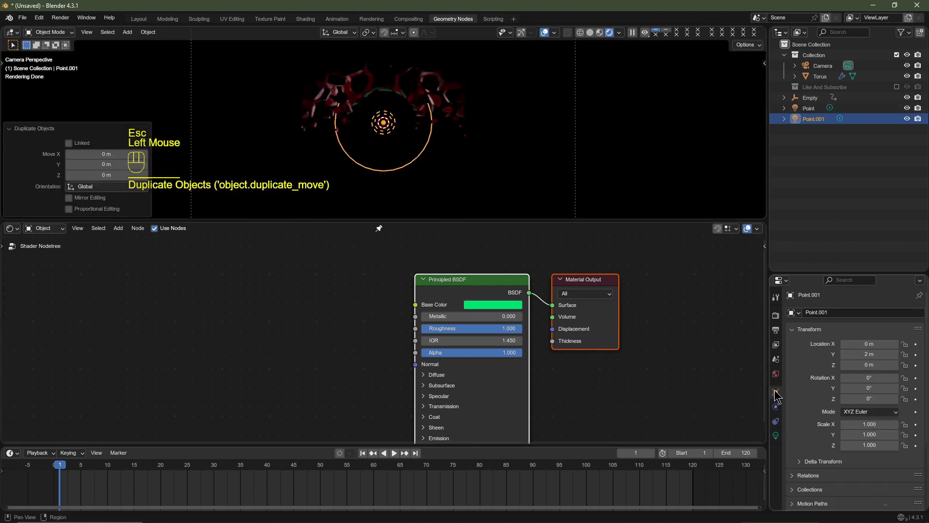
ctrl+click(877, 355)
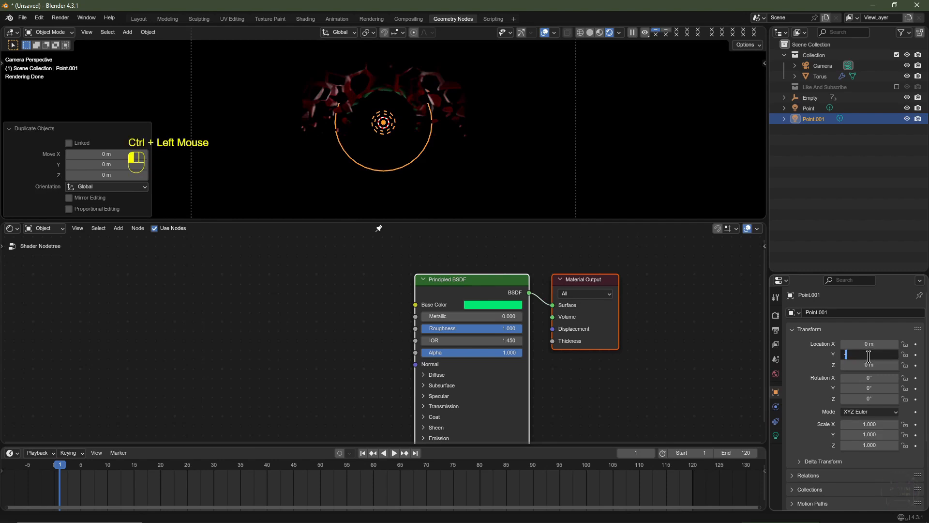
text(-3)
key(Return)
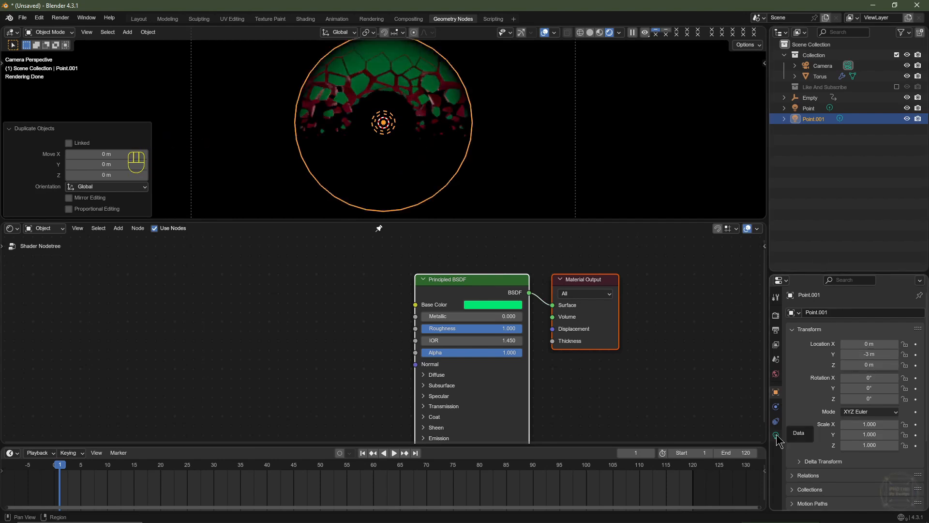
Set the duplicated point light's radius to 0.25 m and its power to 250 W.
click(776, 435)
click(890, 420)
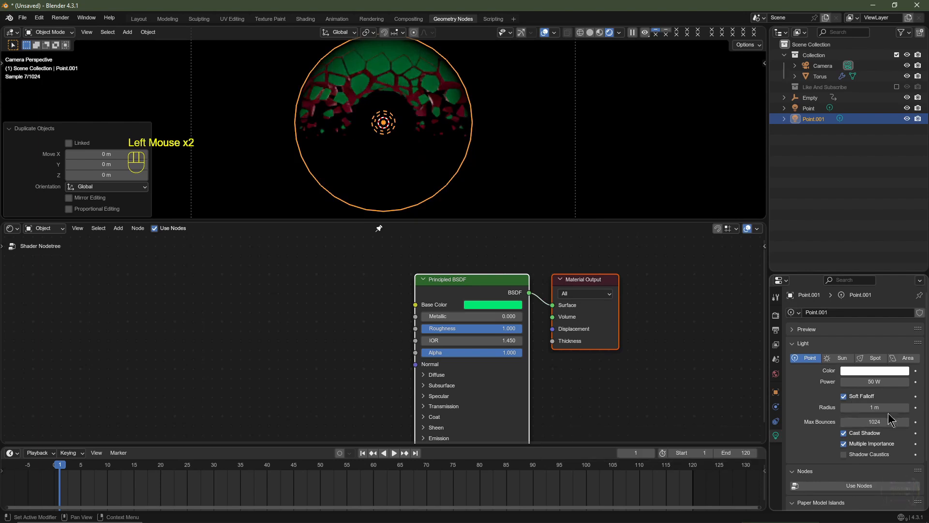
click(884, 408)
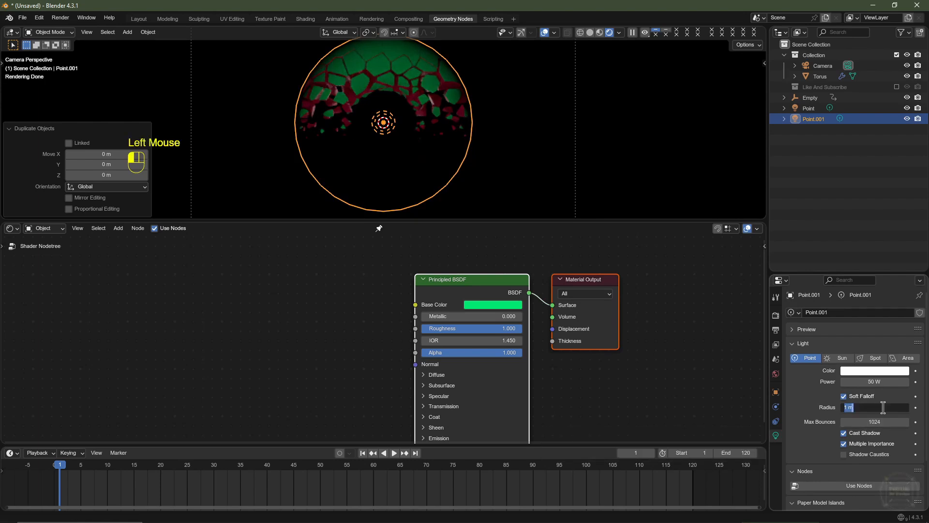
text(.25)
key(Return)
key(ctrl+z)
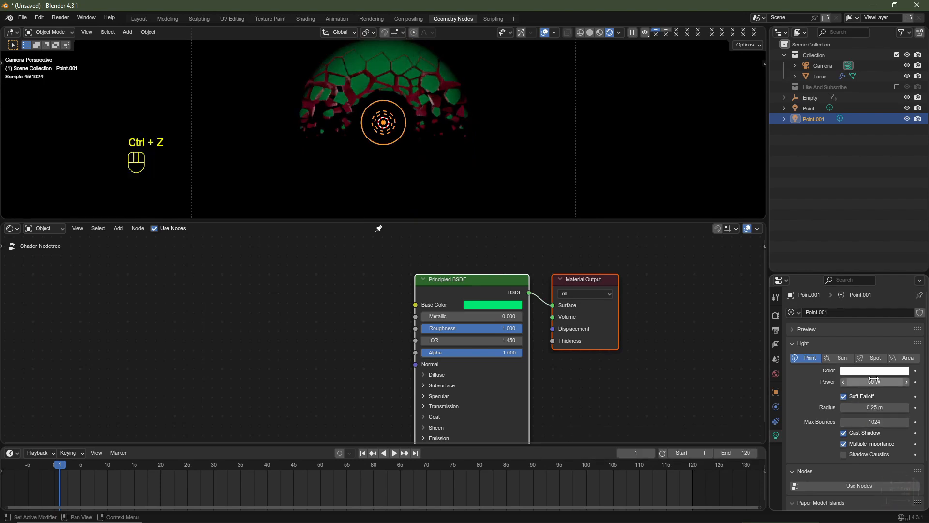
click(875, 382)
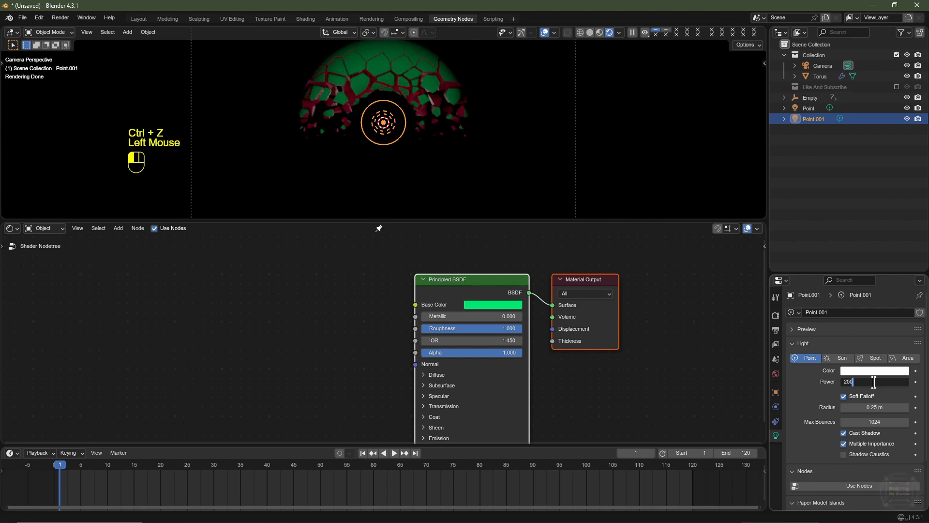
text(250)
key(Return)
click(433, 71)
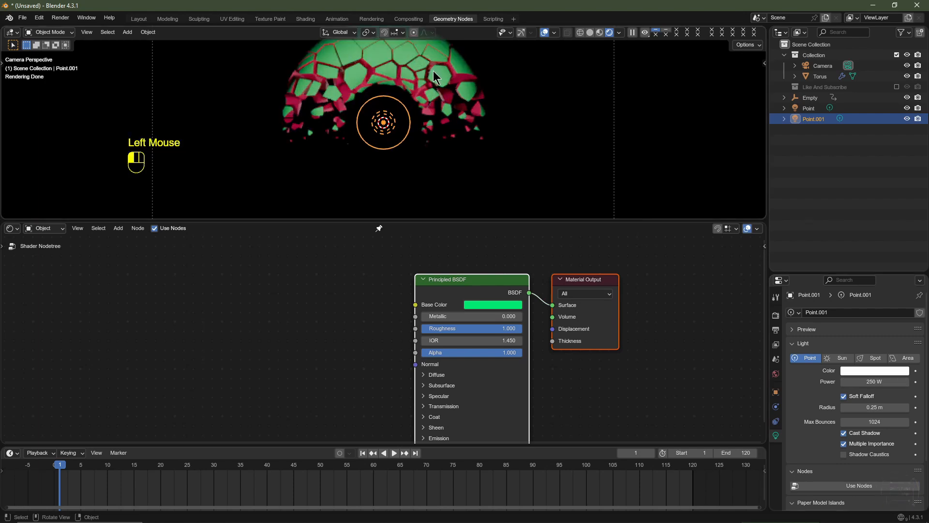
Re-enable the Like And Subscribe collection and select Torus_cell with its material settings shown.
drag(804, 275, 804, 104)
click(776, 324)
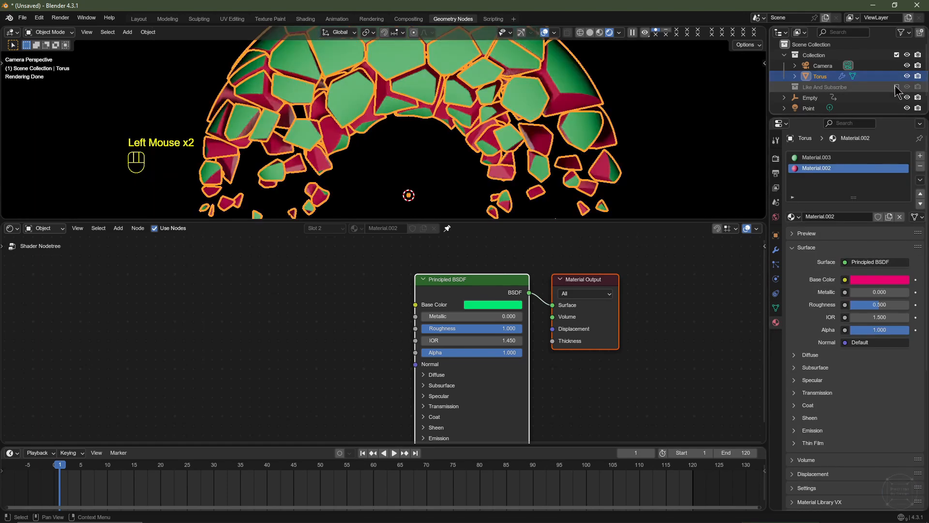
click(896, 87)
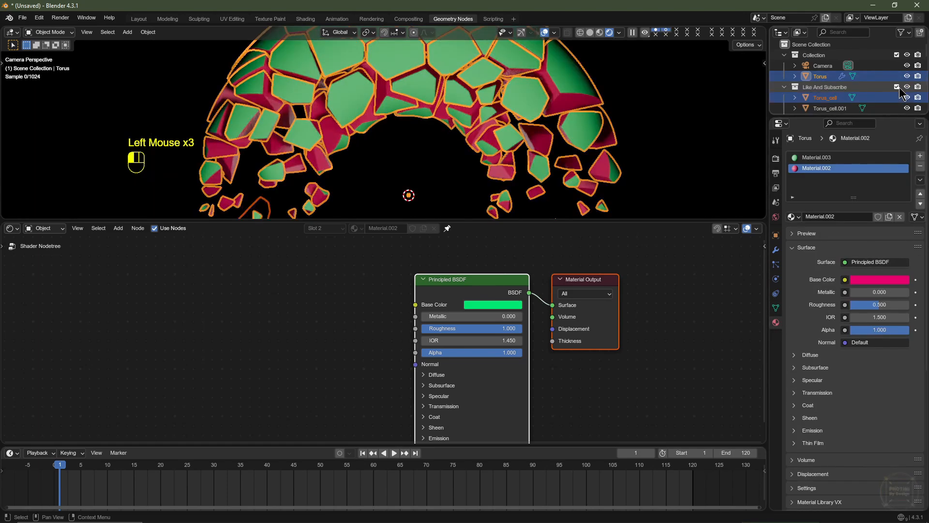
click(823, 98)
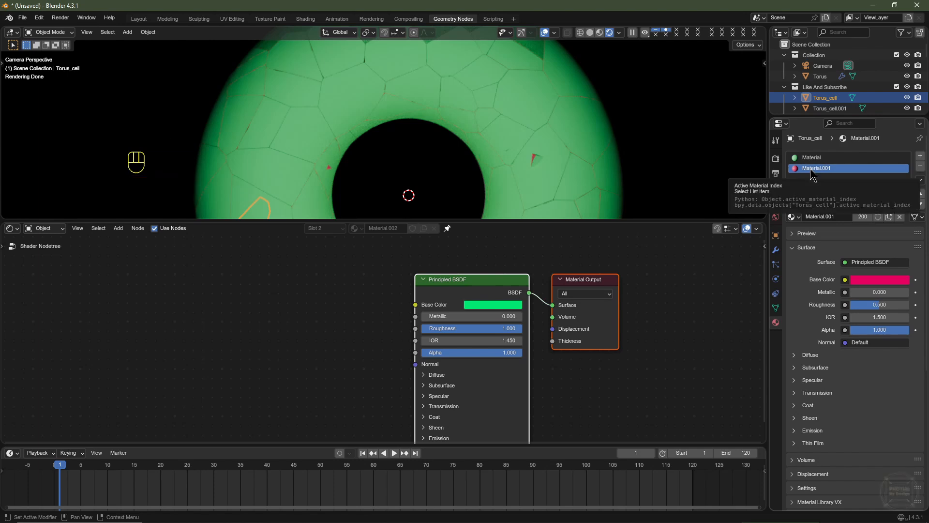
Set Torus_cell's red Material.001 to metallic 1 and roughness 0.333, and exclude the Like And Subscribe collection again.
drag(863, 292, 889, 311)
double_click(887, 305)
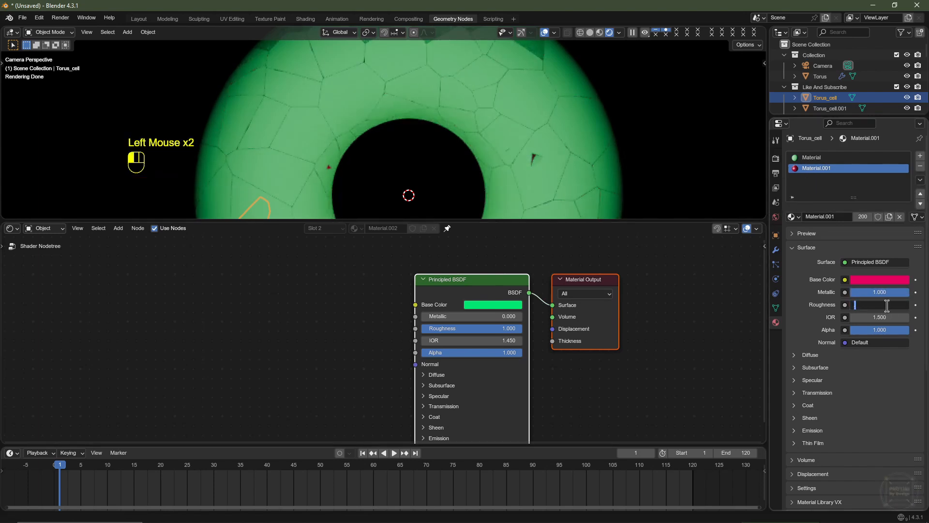
text(.333)
key(Return)
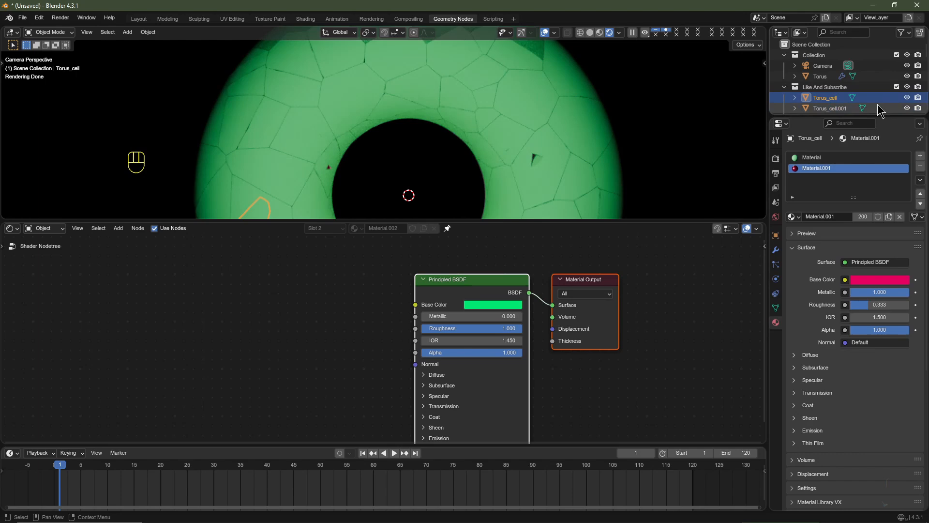
click(898, 87)
Switch the scene's render engine to EEVEE.
click(776, 158)
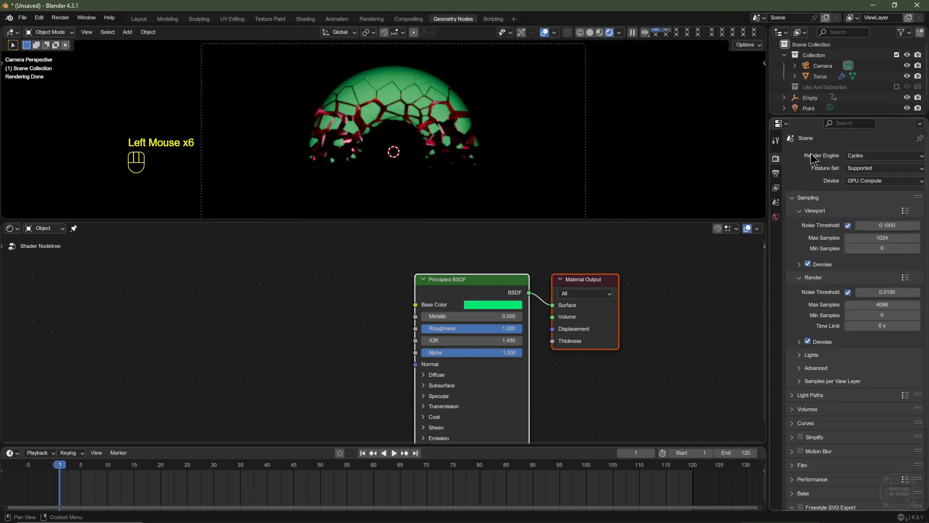
click(864, 156)
click(859, 167)
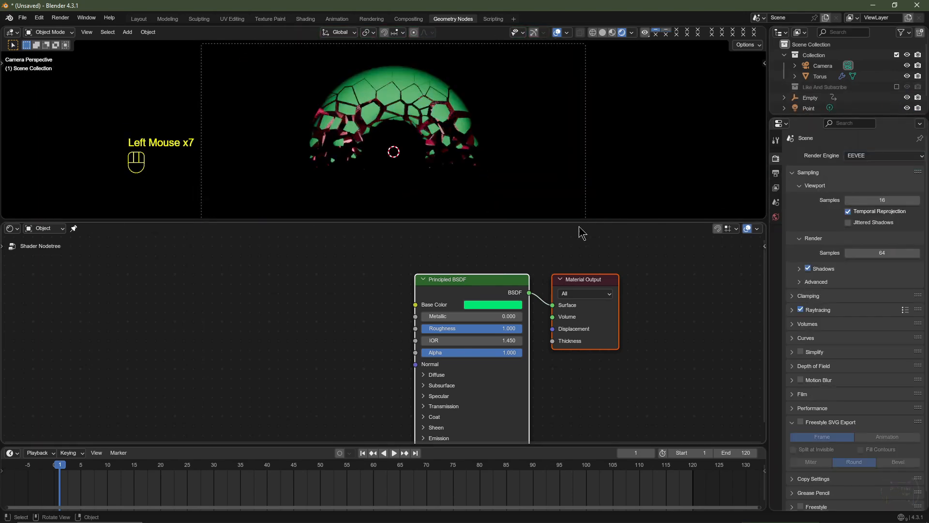
Enlarge the 3D viewport and preview the animation, returning to frame 1.
drag(576, 221, 411, 398)
key(space)
click(362, 453)
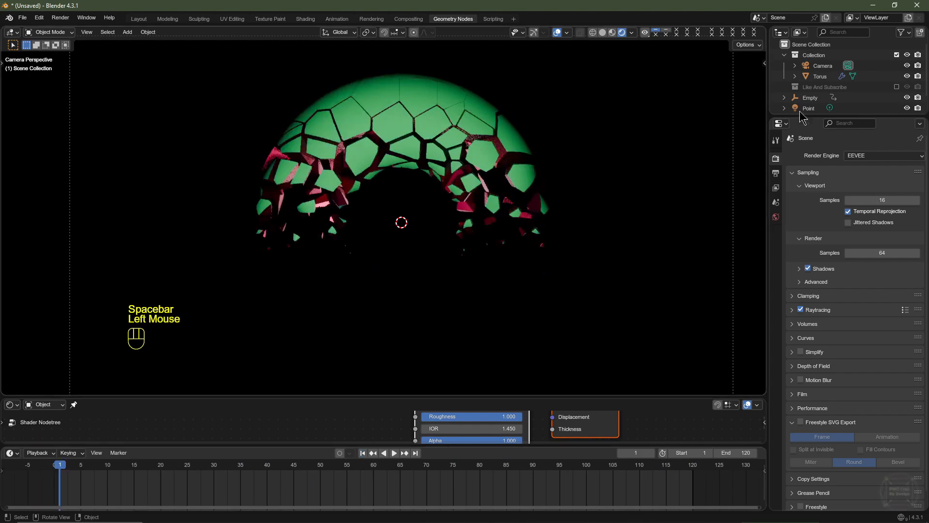
Select the first point light and change its colour to orange, about #FF9A43.
scroll(823, 82, down, 2)
click(808, 92)
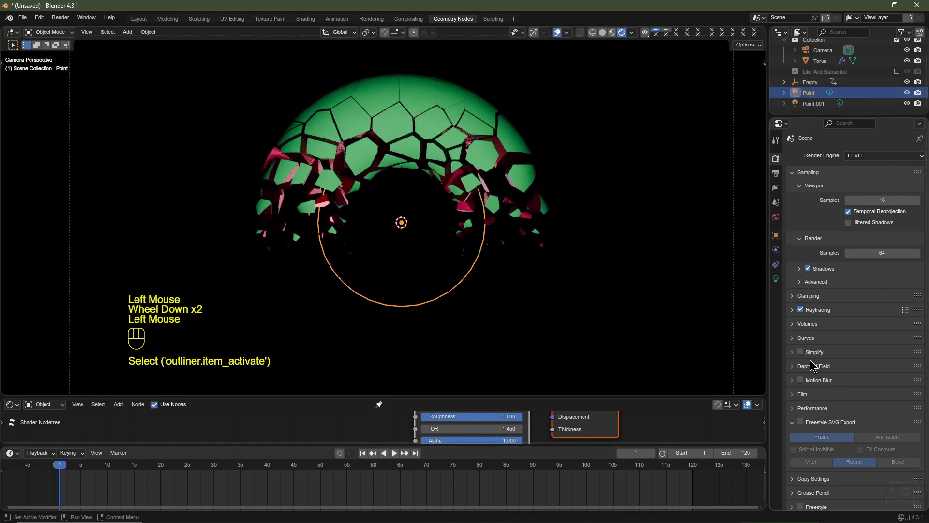
click(775, 280)
click(872, 214)
drag(853, 99, 844, 123)
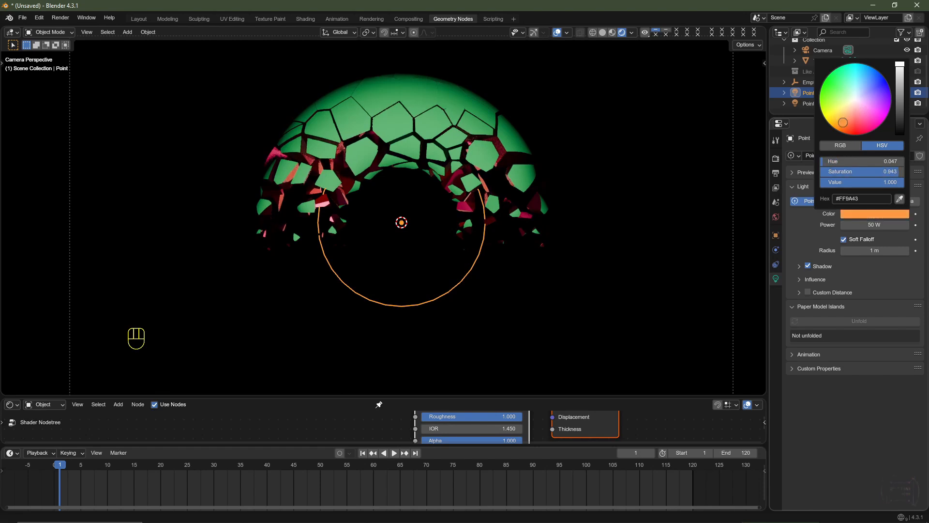
Set the orange point light's power to 500 W and its radius to 2.5 m.
click(874, 224)
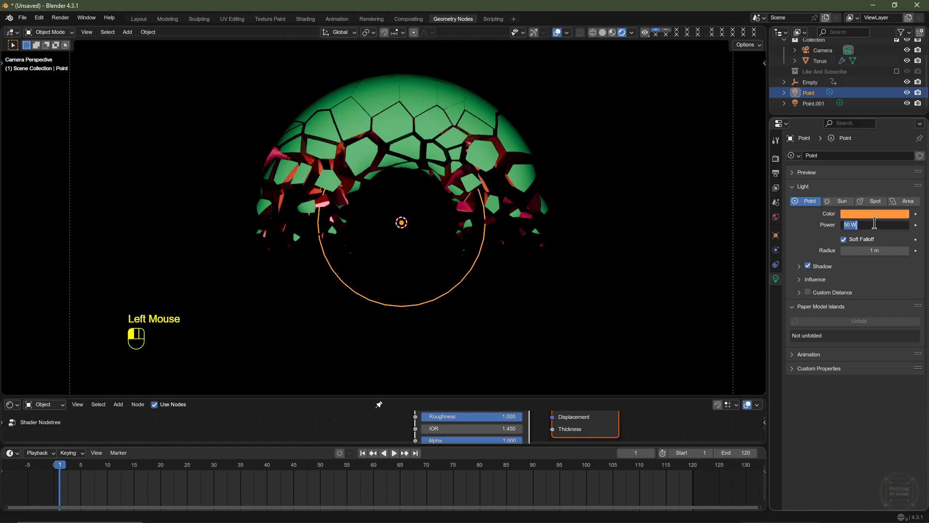
text(500)
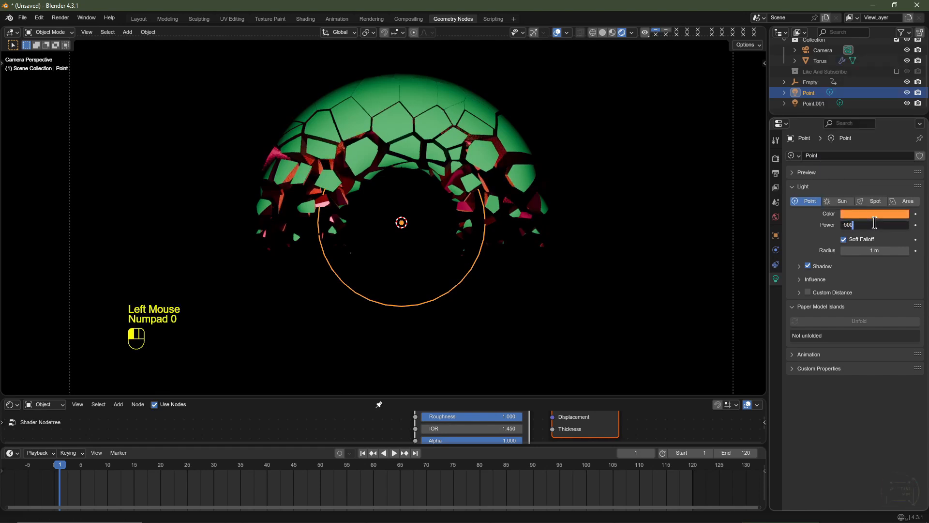
key(Return)
click(867, 250)
text(2)
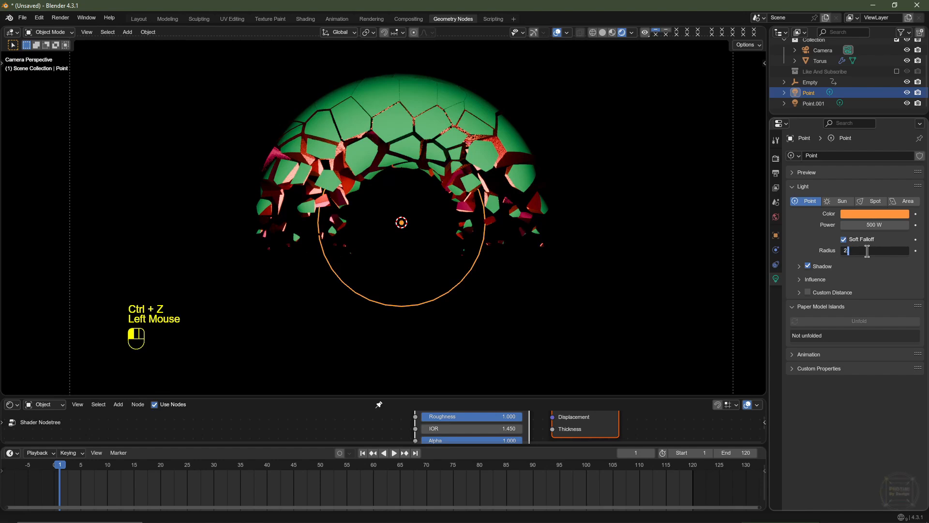
text(.5)
key(Return)
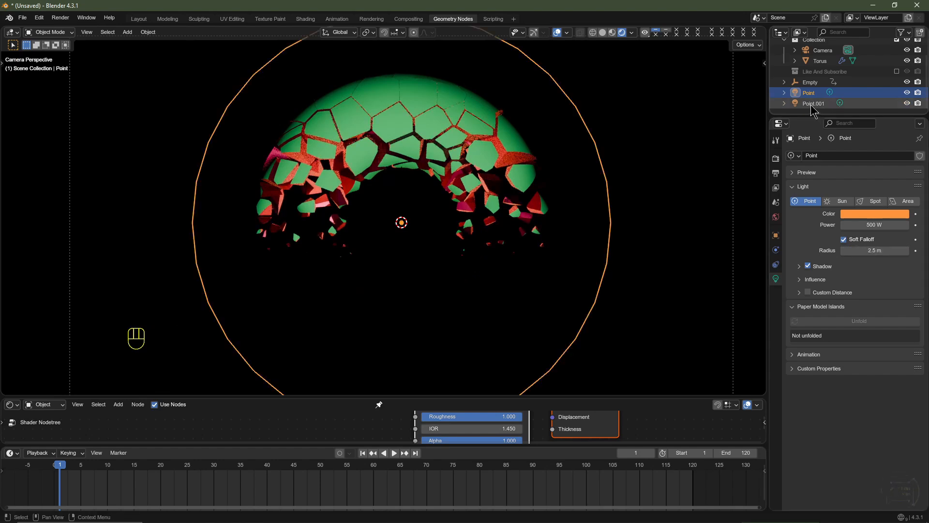
Give the second point light, Point.001, the blue colour #1D90FF and a power of 500 W.
click(811, 104)
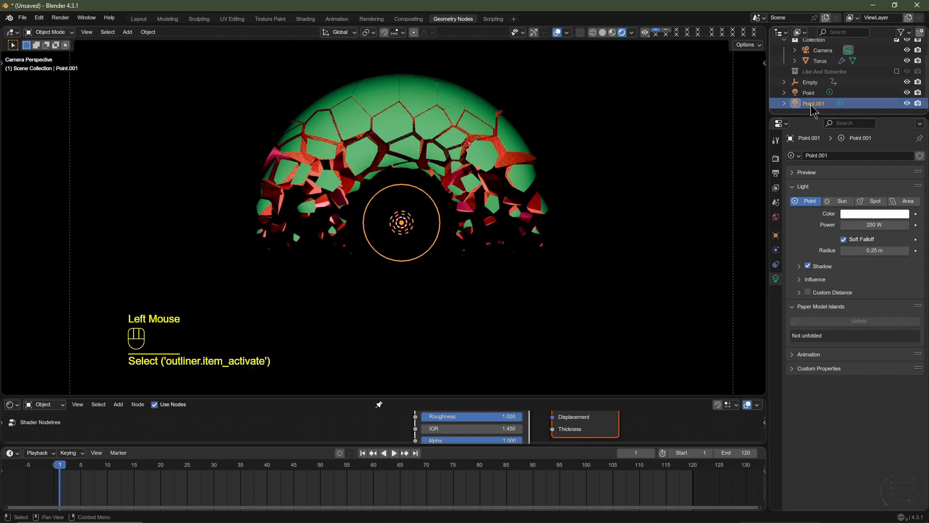
click(874, 215)
click(871, 72)
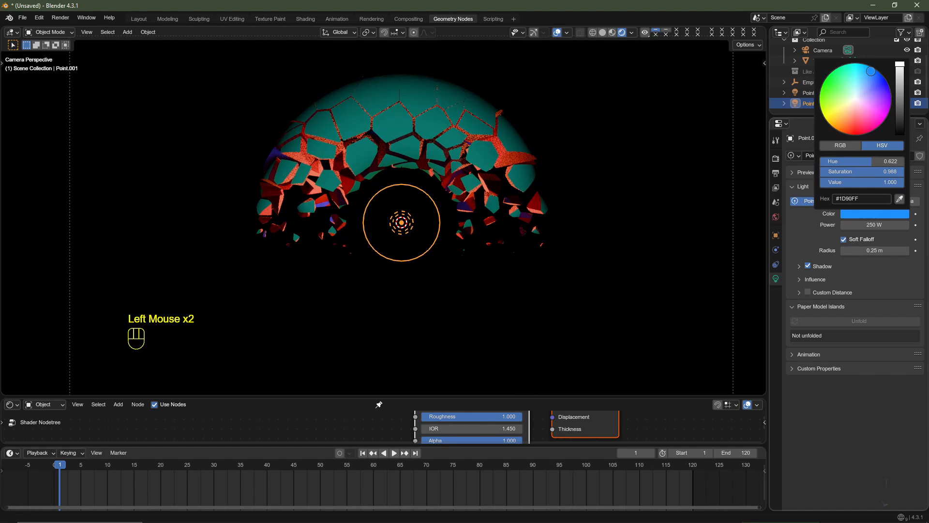
click(870, 224)
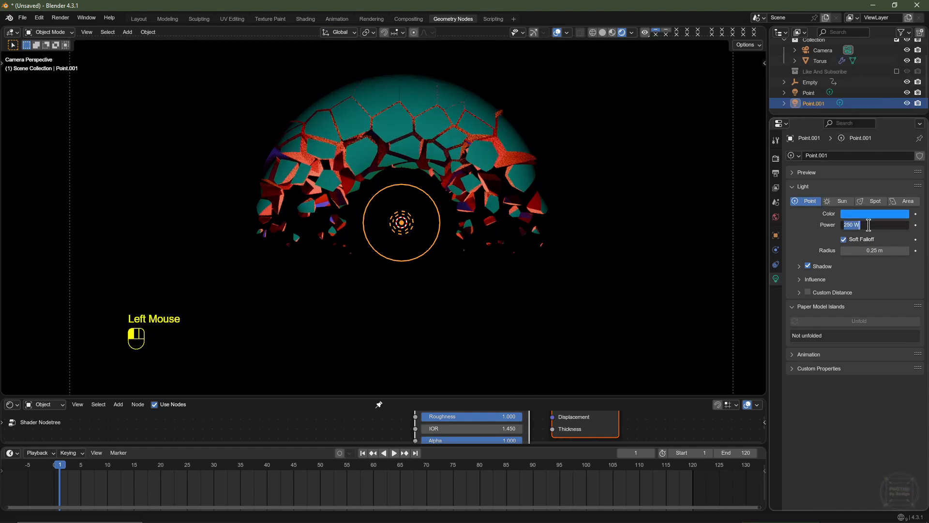
text(500)
key(Return)
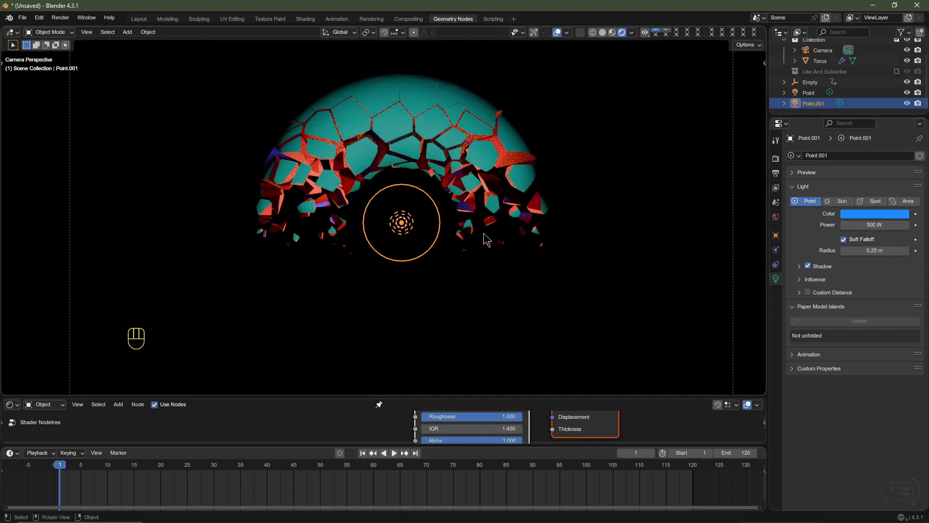
Add a third point light at the world origin and set its power to 100 W.
key(shift+a)
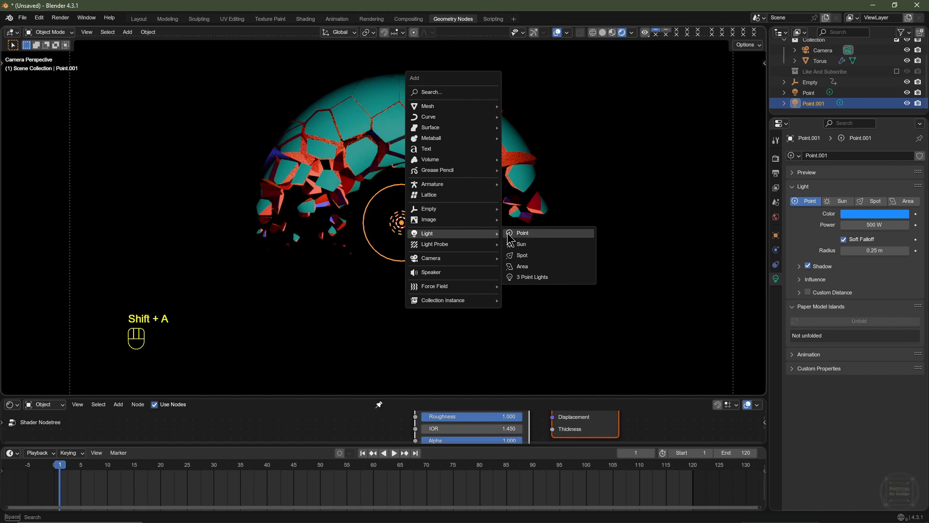
click(508, 233)
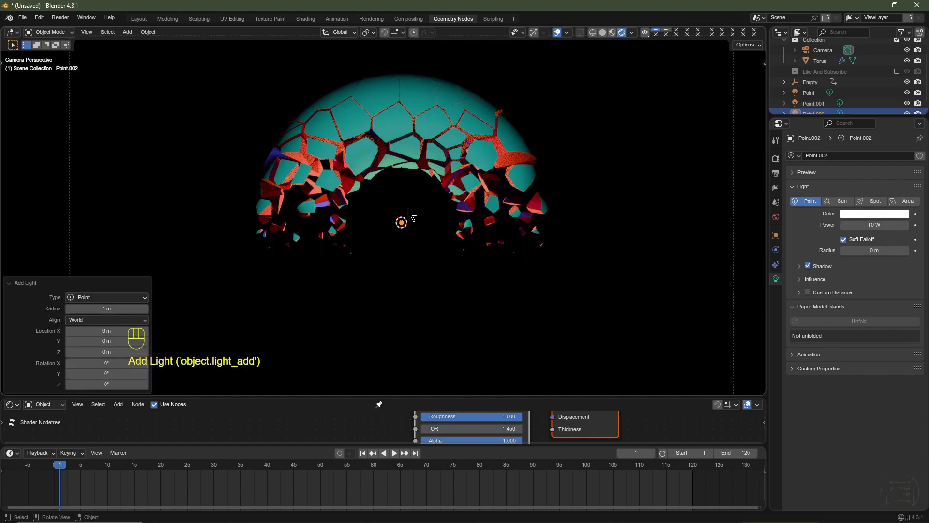
key(ctrl+z)
key(ctrl+x)
click(868, 223)
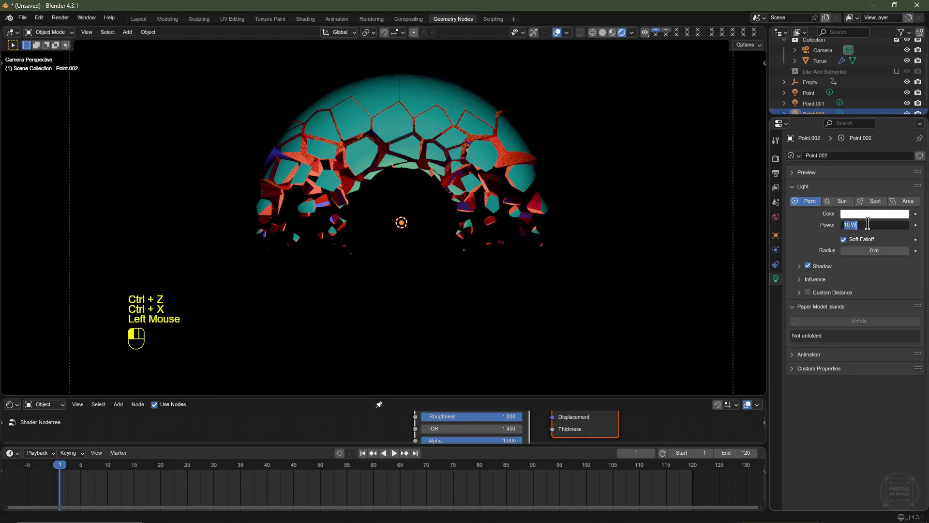
text(100)
key(Return)
Set the render output folder to U:\PBD YT Blender Tutorials\Loading Crumble Effect\.
scroll(579, 196, down, 2)
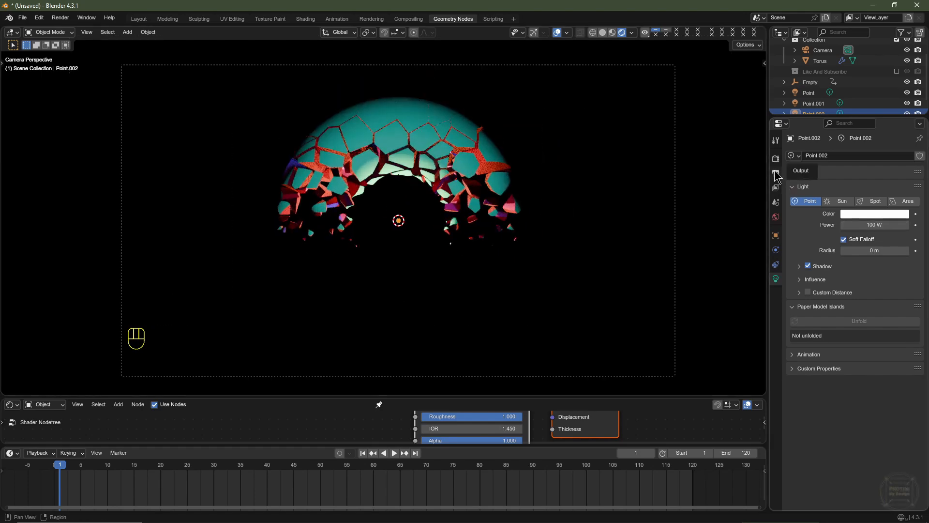
click(776, 173)
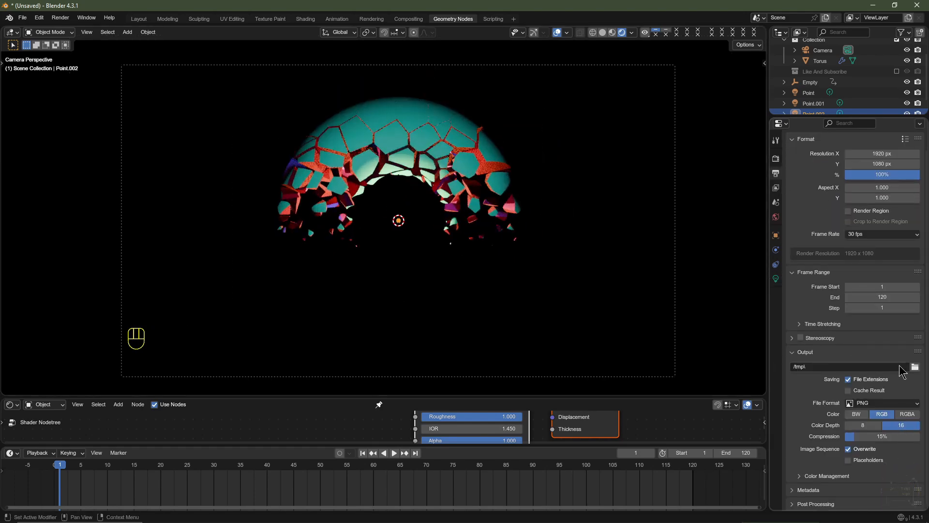
click(915, 367)
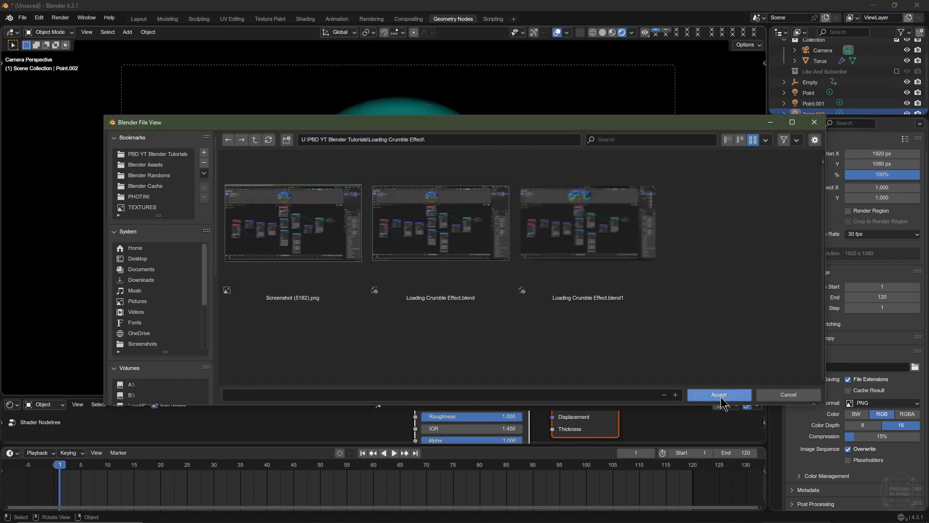
click(721, 398)
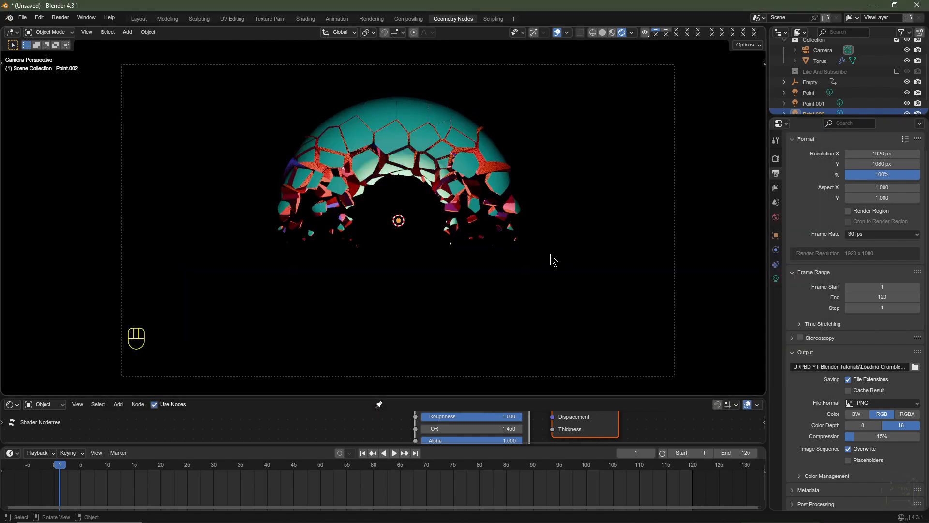
click(480, 224)
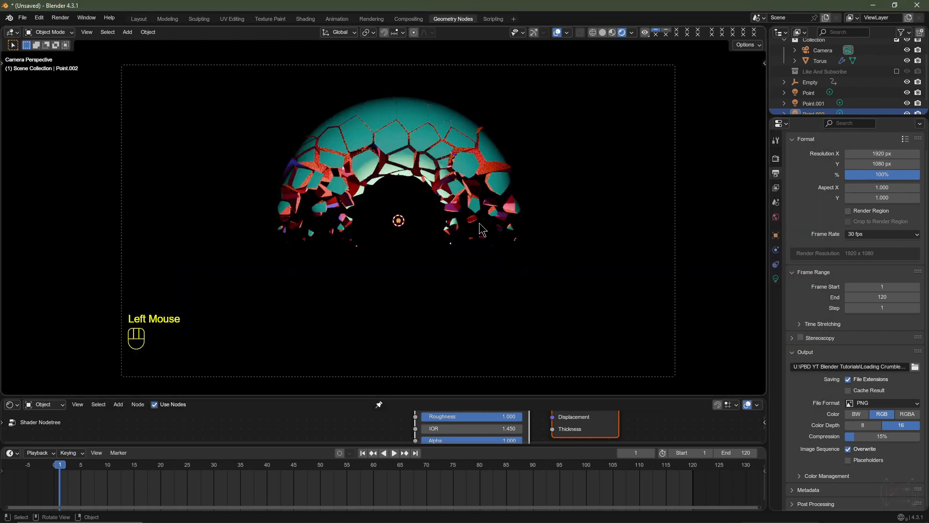
Set the output file format to FFmpeg Video with MPEG-4 as the encoding container.
click(874, 402)
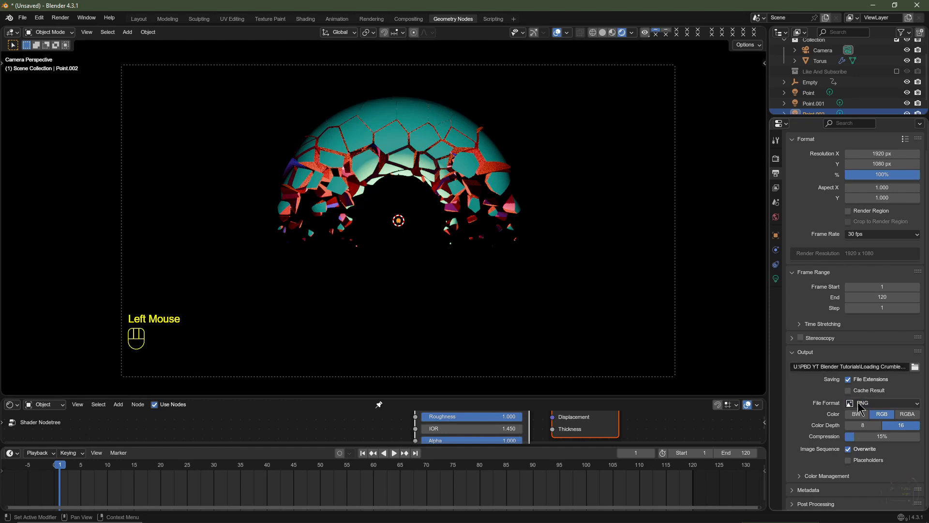
click(859, 408)
click(892, 426)
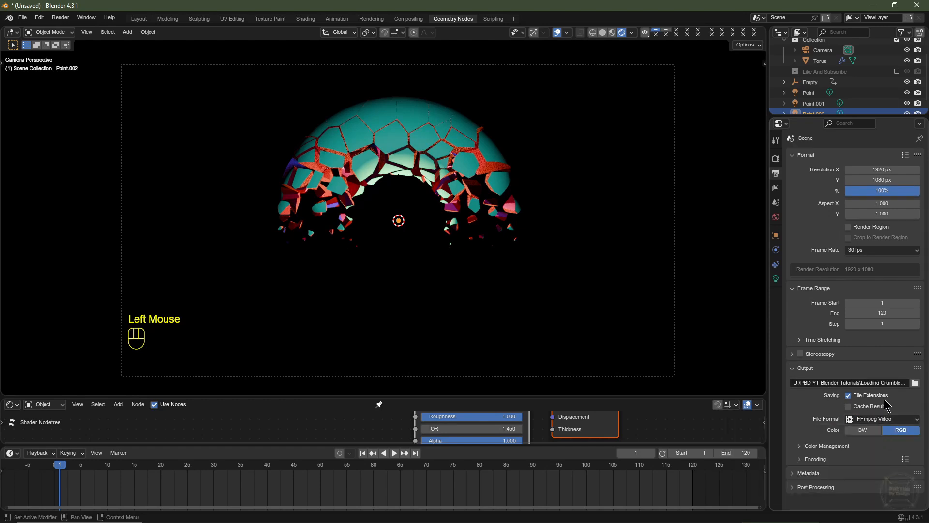
scroll(818, 465, down, 2)
click(815, 459)
scroll(827, 411, down, 3)
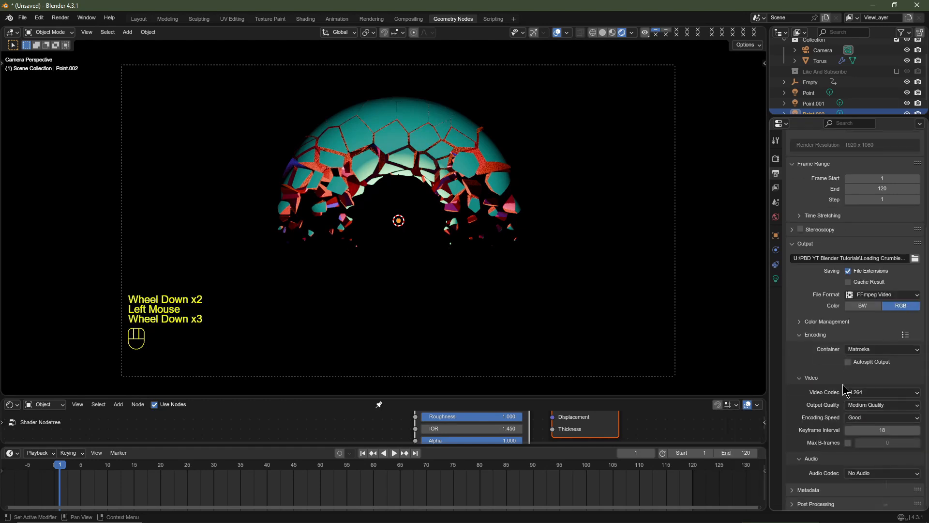
click(874, 353)
click(871, 389)
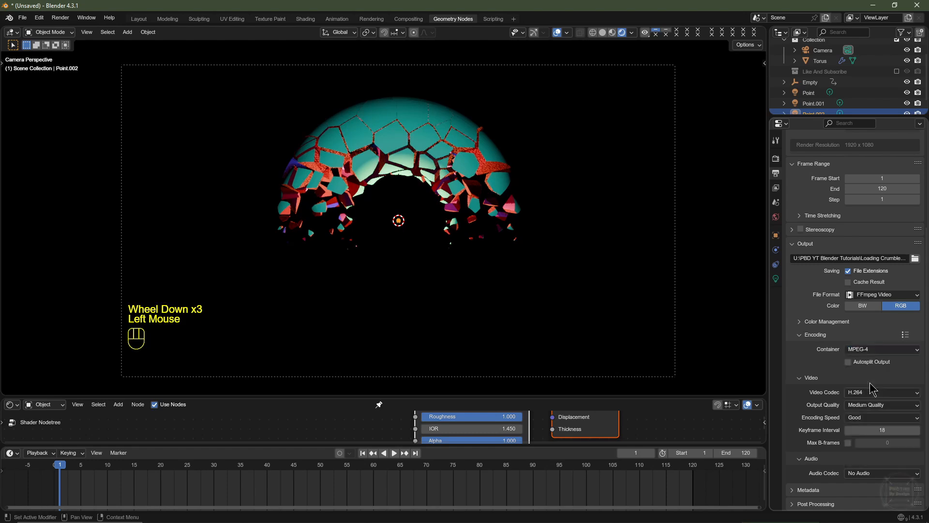